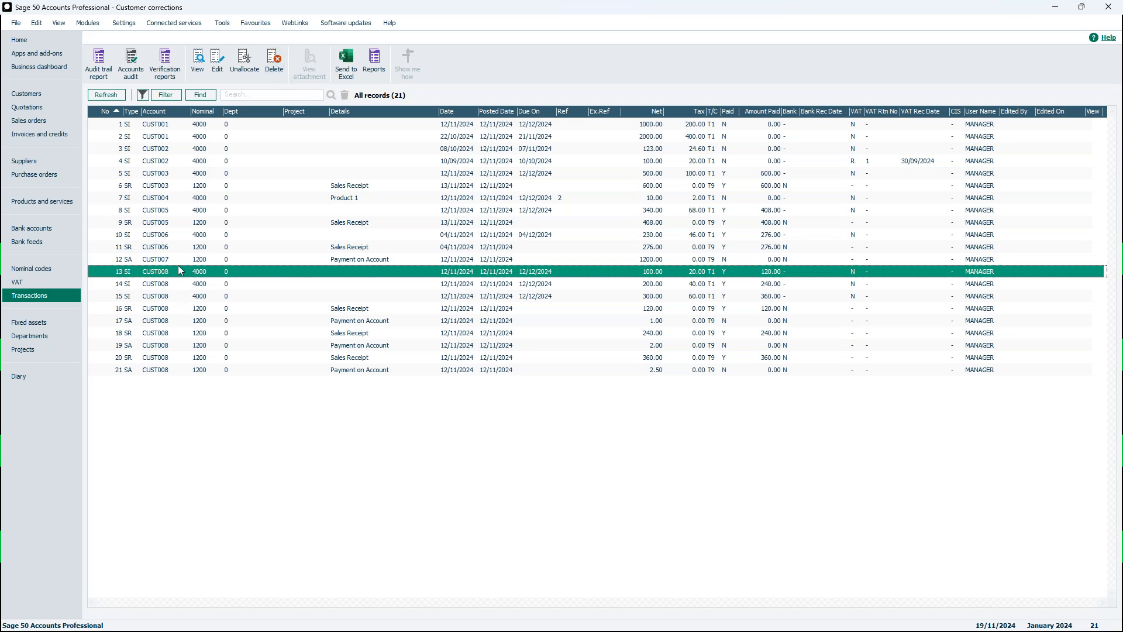
View the details of sales invoice transaction 10 and its item line's payment allocations, and close both windows.
{"action": "left_click", "coordinate": [255, 233]}
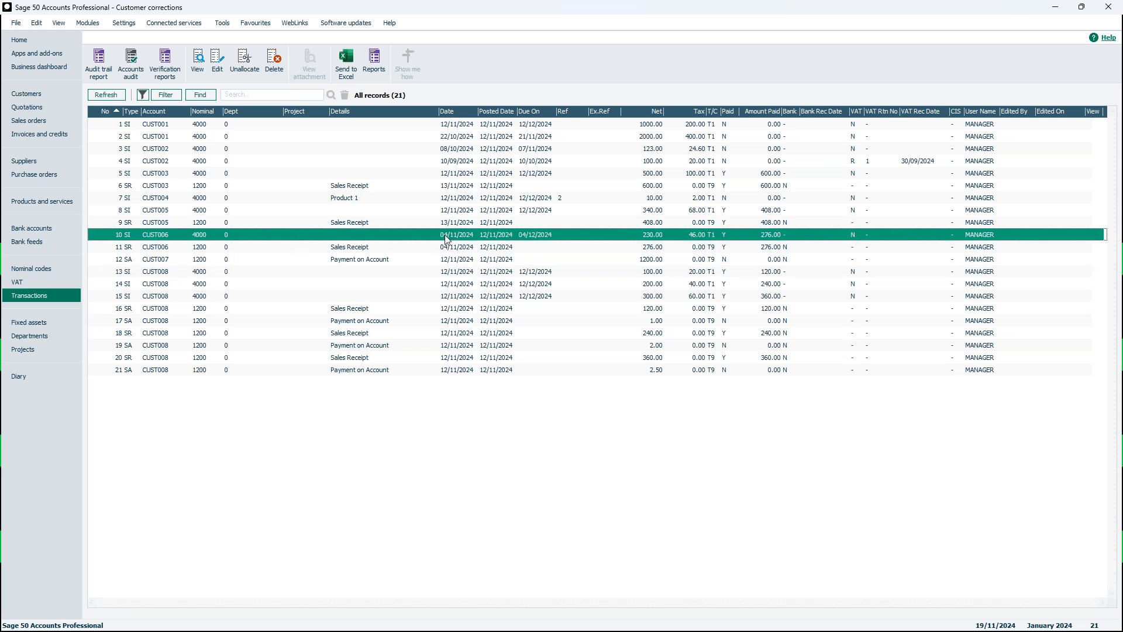
{"action": "left_click", "coordinate": [200, 64]}
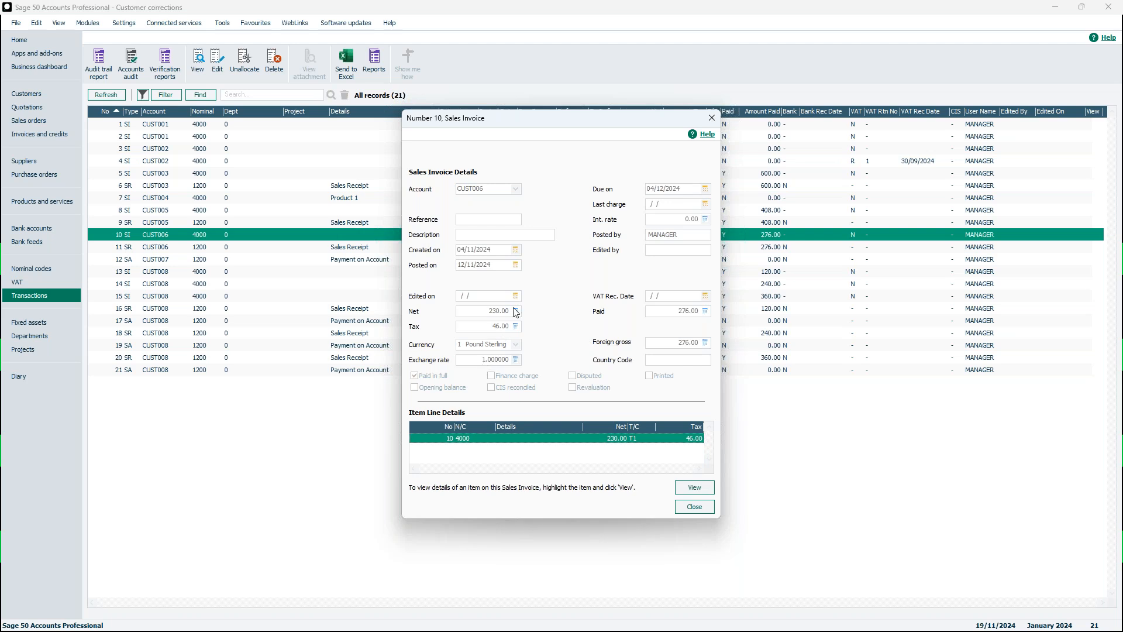
{"action": "left_click", "coordinate": [694, 489]}
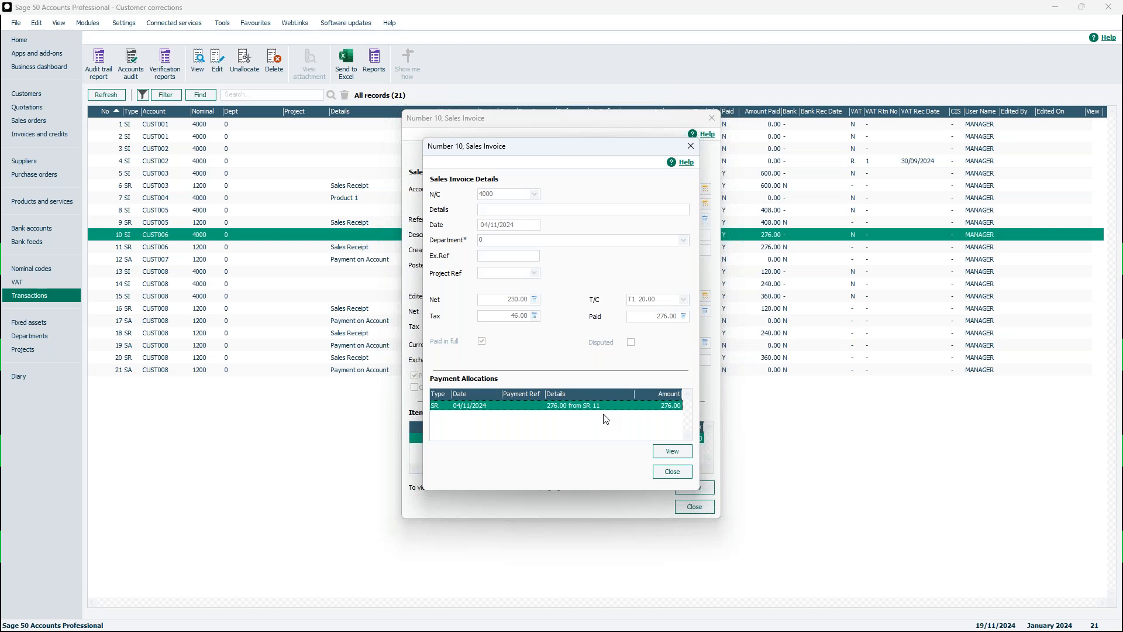
{"action": "left_click", "coordinate": [672, 471]}
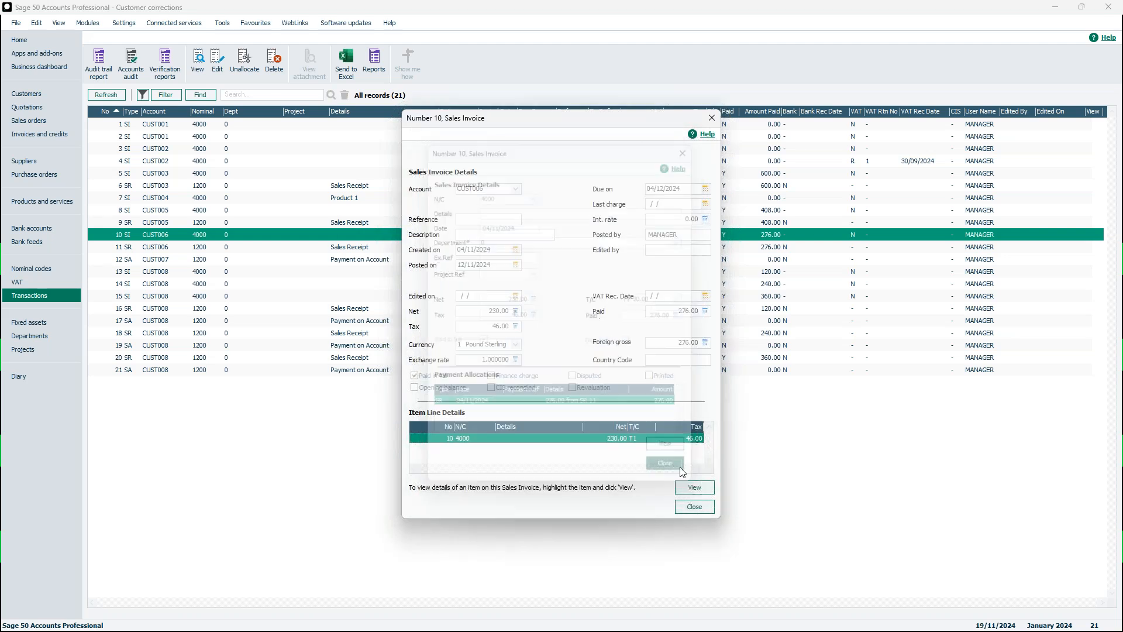
{"action": "left_click", "coordinate": [703, 507]}
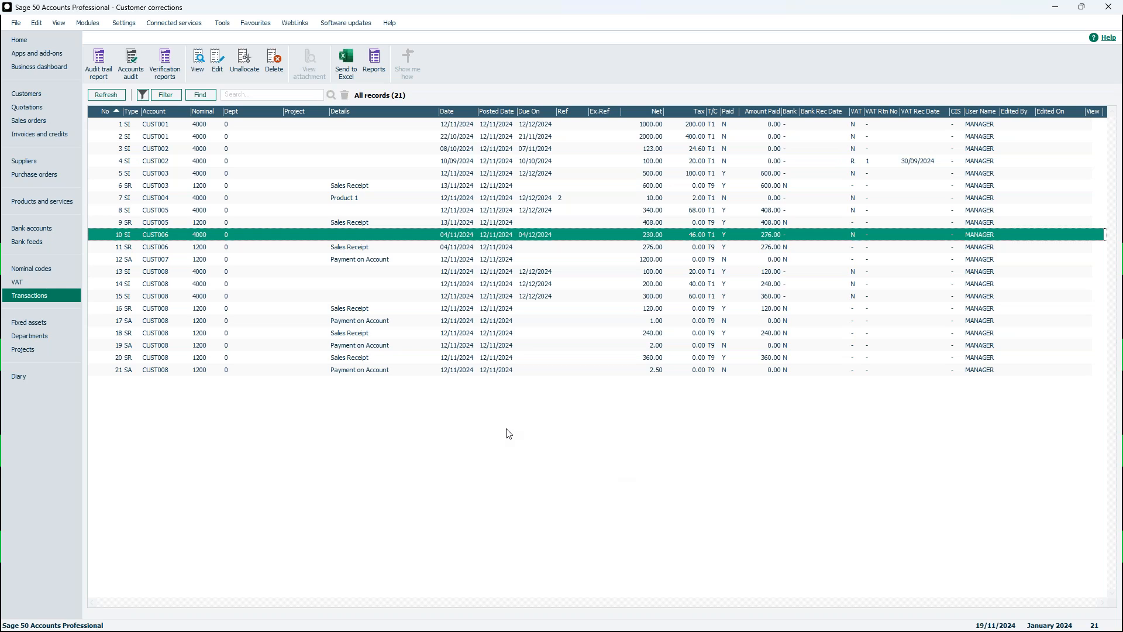
Open sales invoice transaction 1 for editing, examine its editable header and item line fields, and close it without saving.
{"action": "left_click", "coordinate": [175, 129]}
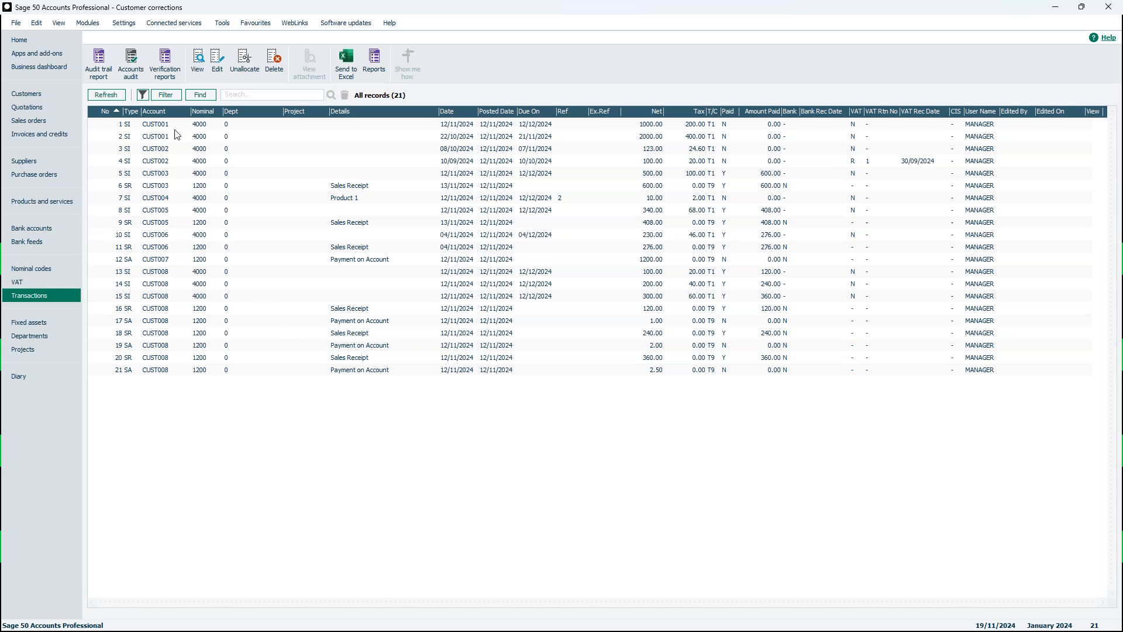
{"action": "left_click", "coordinate": [220, 69]}
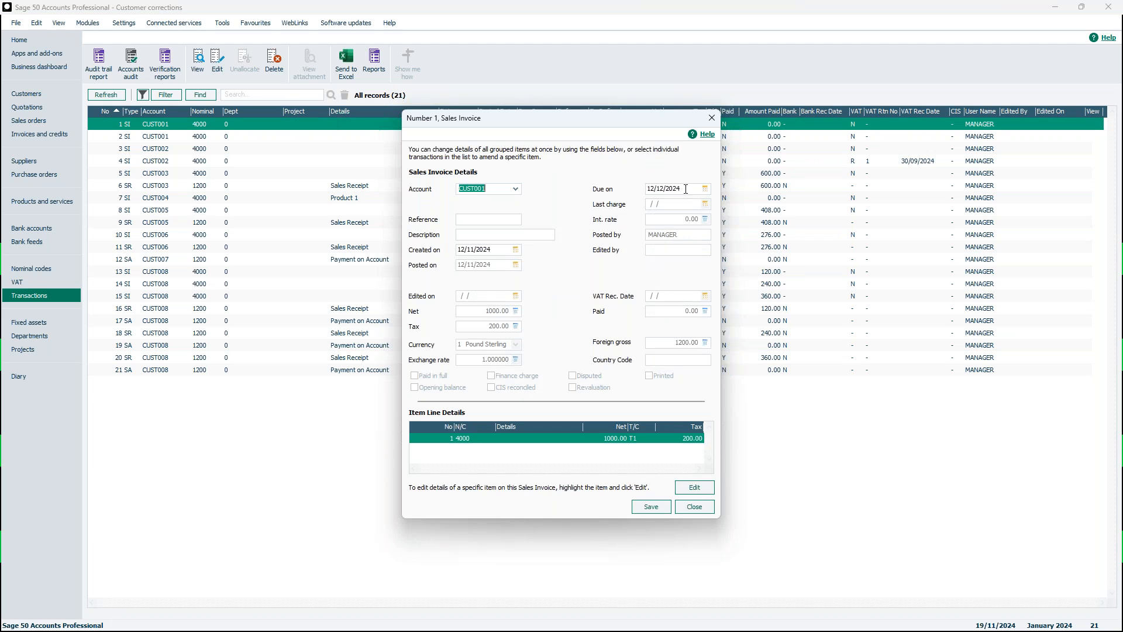
{"action": "left_click", "coordinate": [662, 187]}
{"action": "left_click", "coordinate": [495, 249]}
{"action": "left_click", "coordinate": [699, 491]}
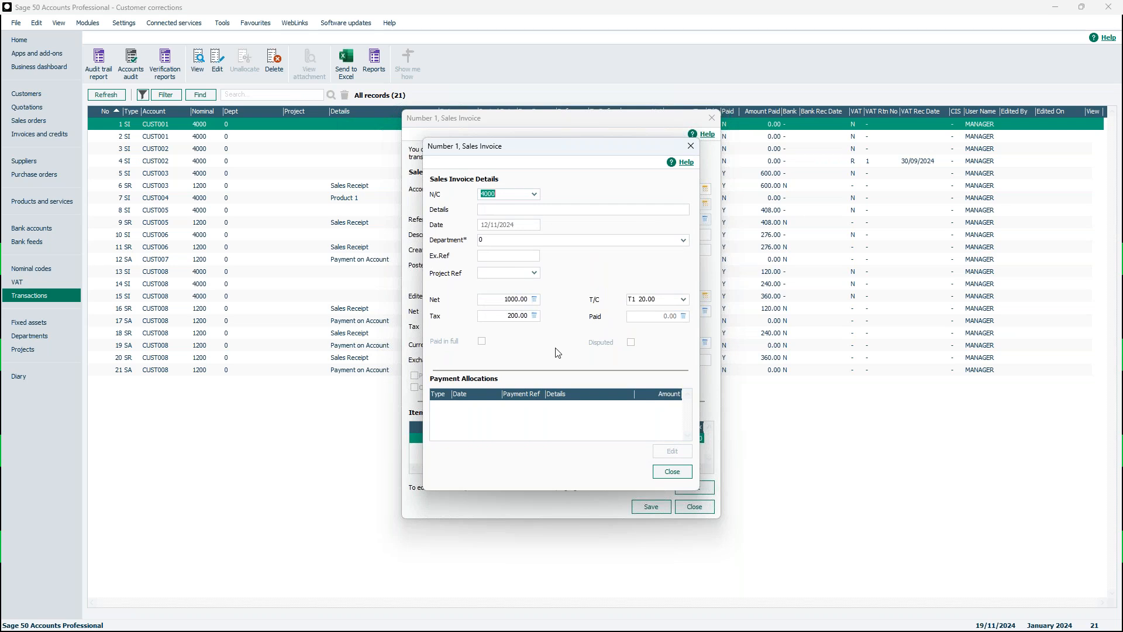
{"action": "left_click", "coordinate": [691, 146]}
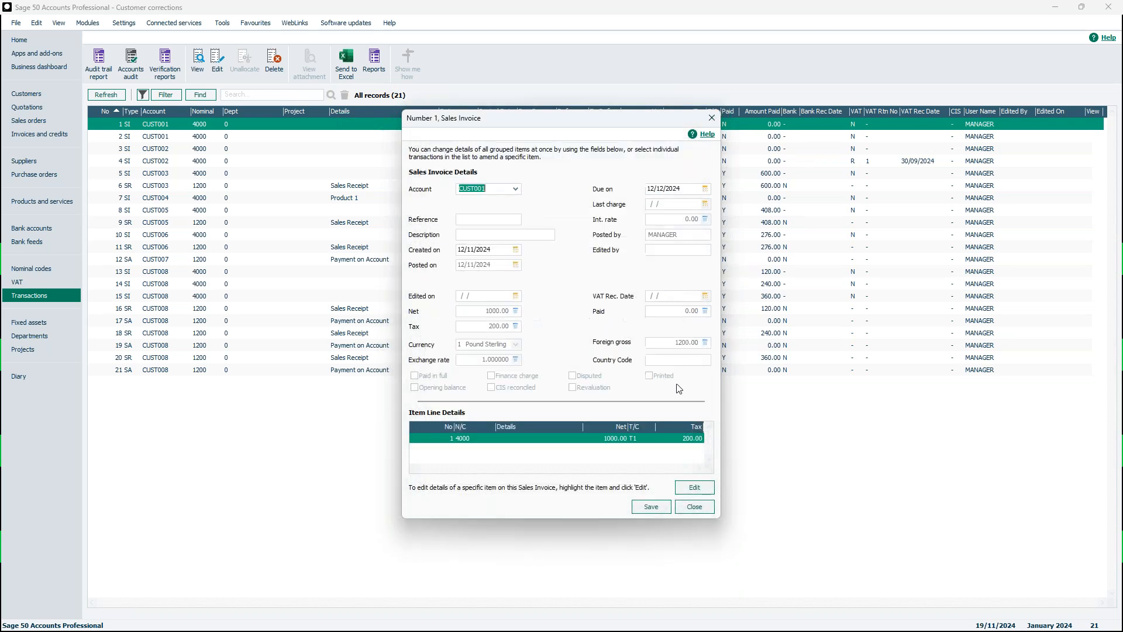
{"action": "left_click", "coordinate": [694, 507]}
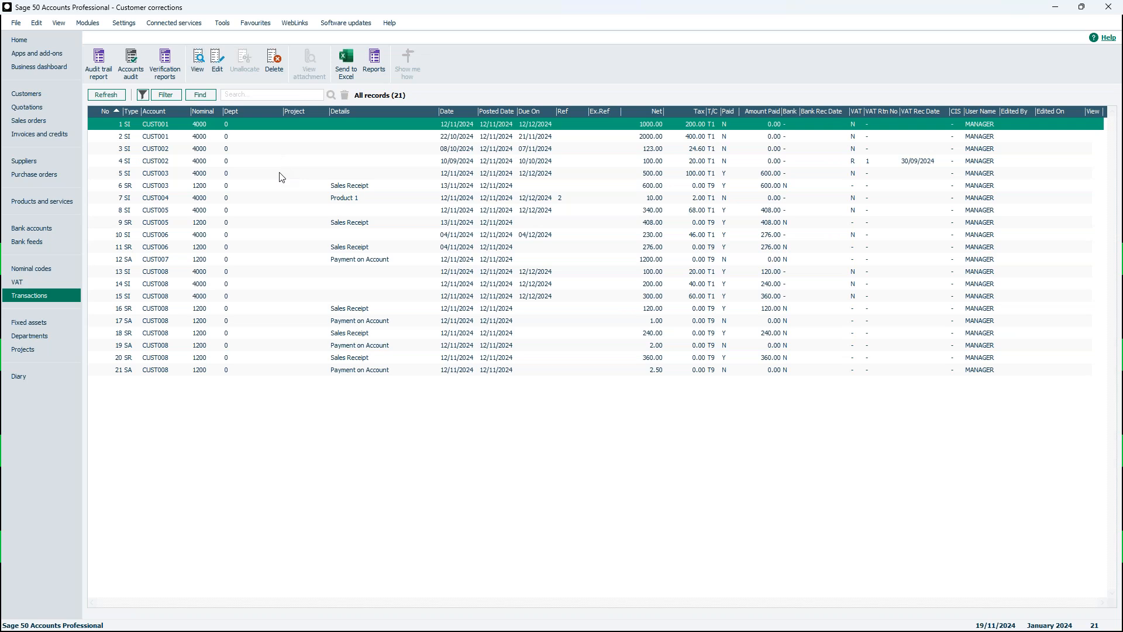
{"action": "left_click", "coordinate": [283, 135]}
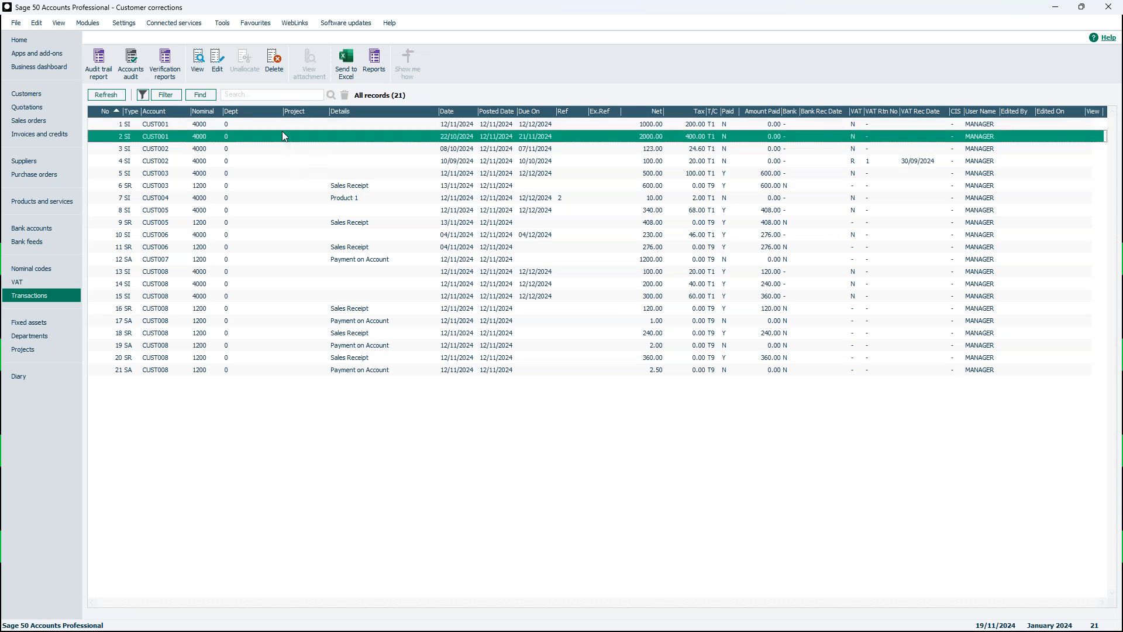
{"action": "left_click", "coordinate": [236, 124]}
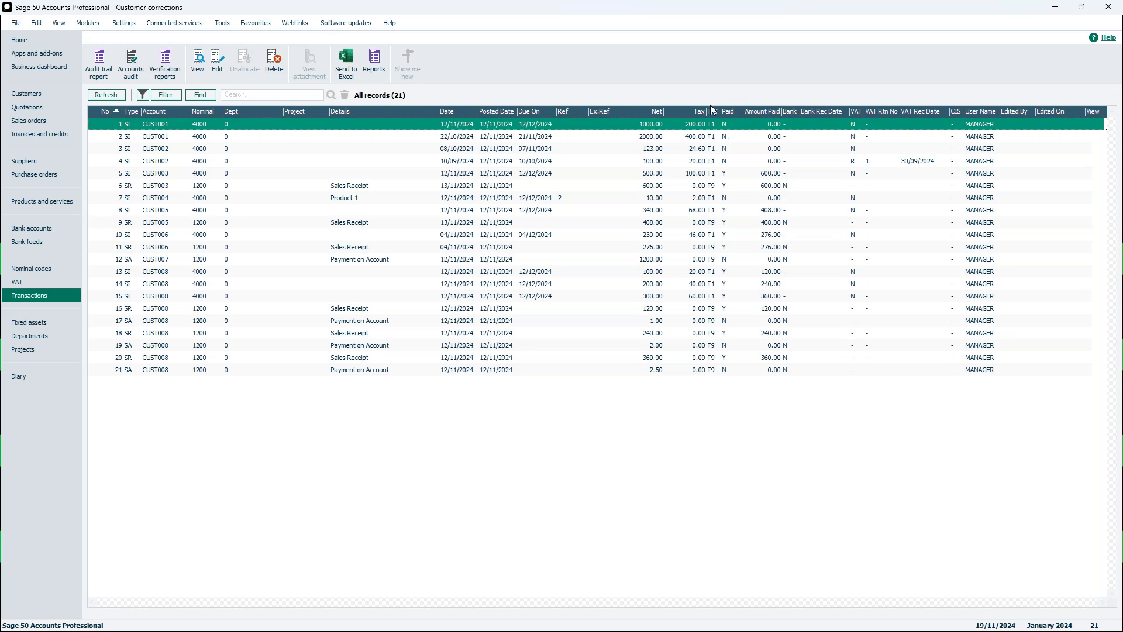
{"action": "left_click", "coordinate": [715, 138]}
{"action": "left_click", "coordinate": [729, 124]}
Bring up the unallocate confirmation and the deletion review for sales receipt transaction 9, declining both.
{"action": "left_click", "coordinate": [114, 227]}
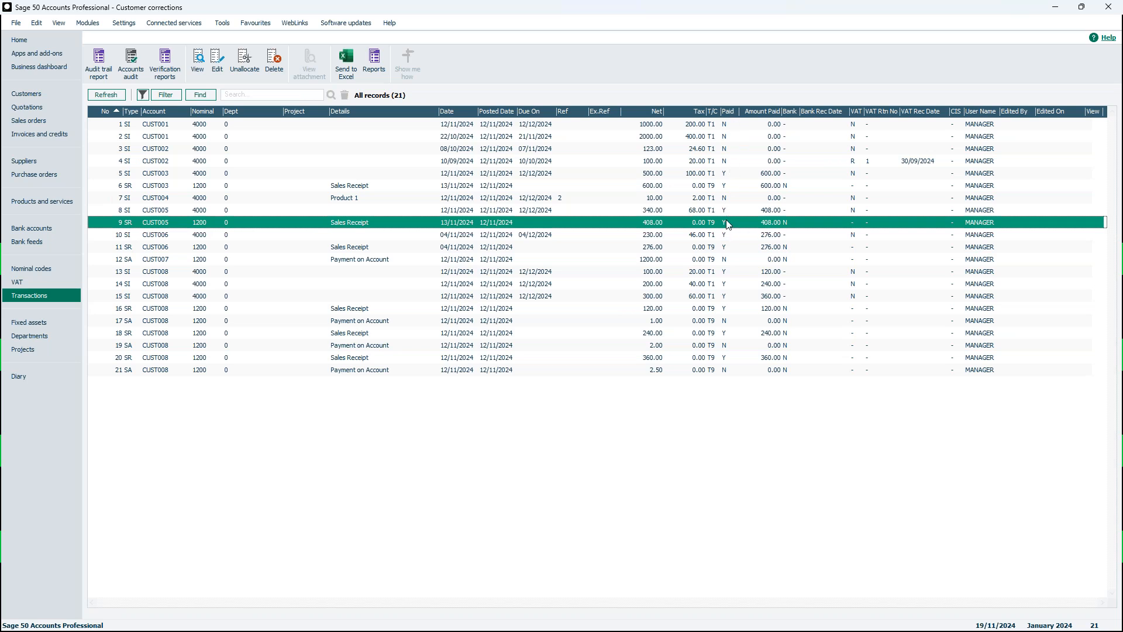
{"action": "left_click", "coordinate": [237, 73]}
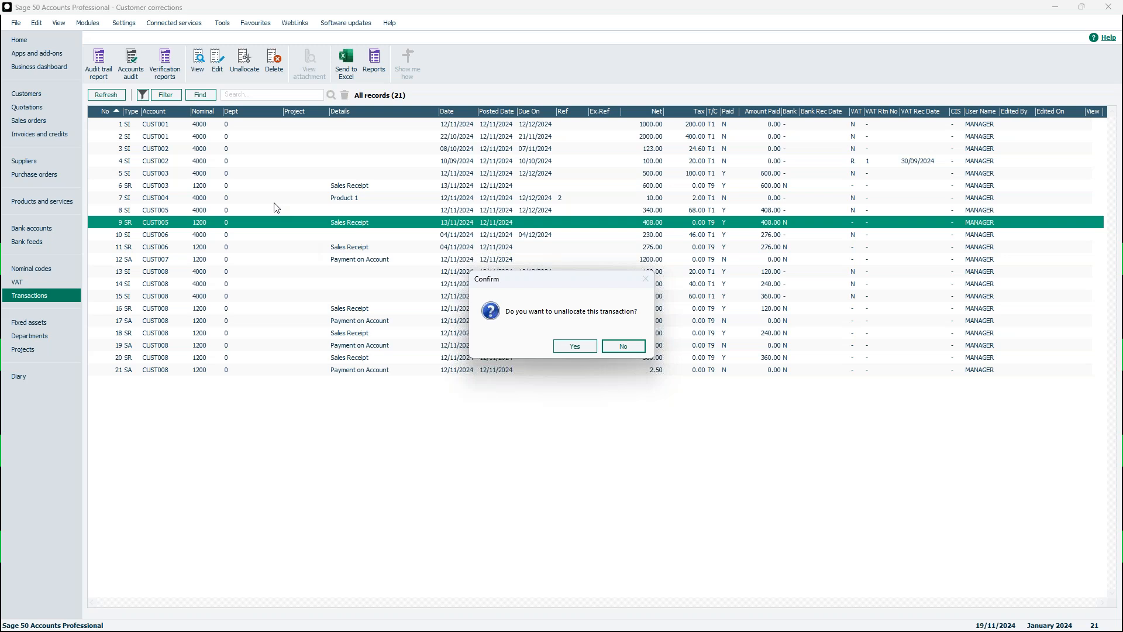
{"action": "left_click", "coordinate": [638, 346]}
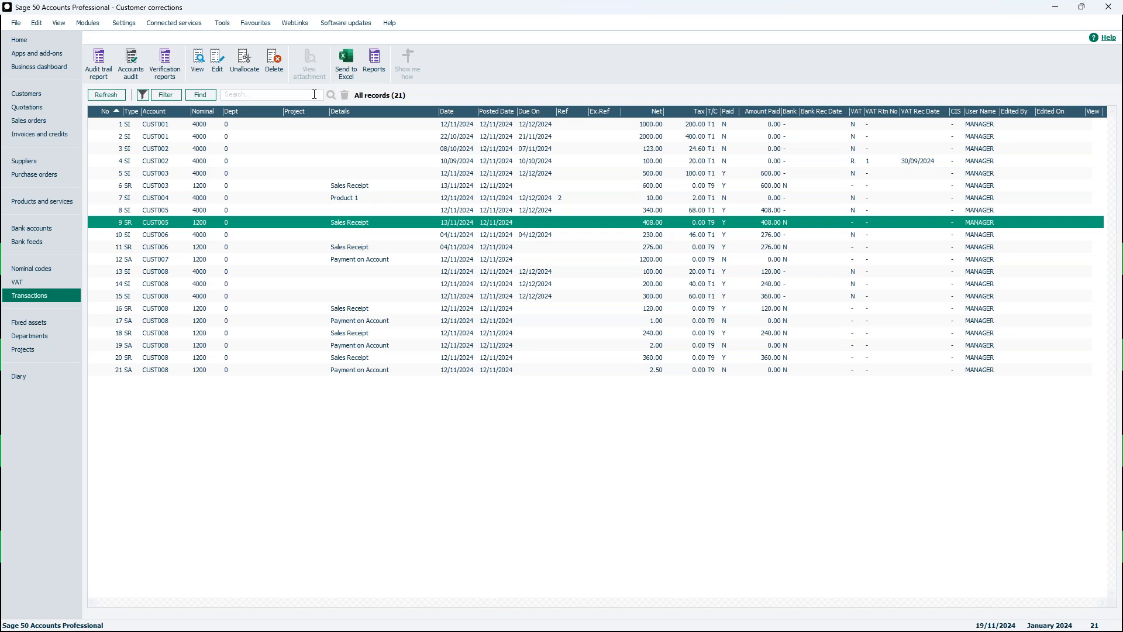
{"action": "left_click", "coordinate": [273, 73]}
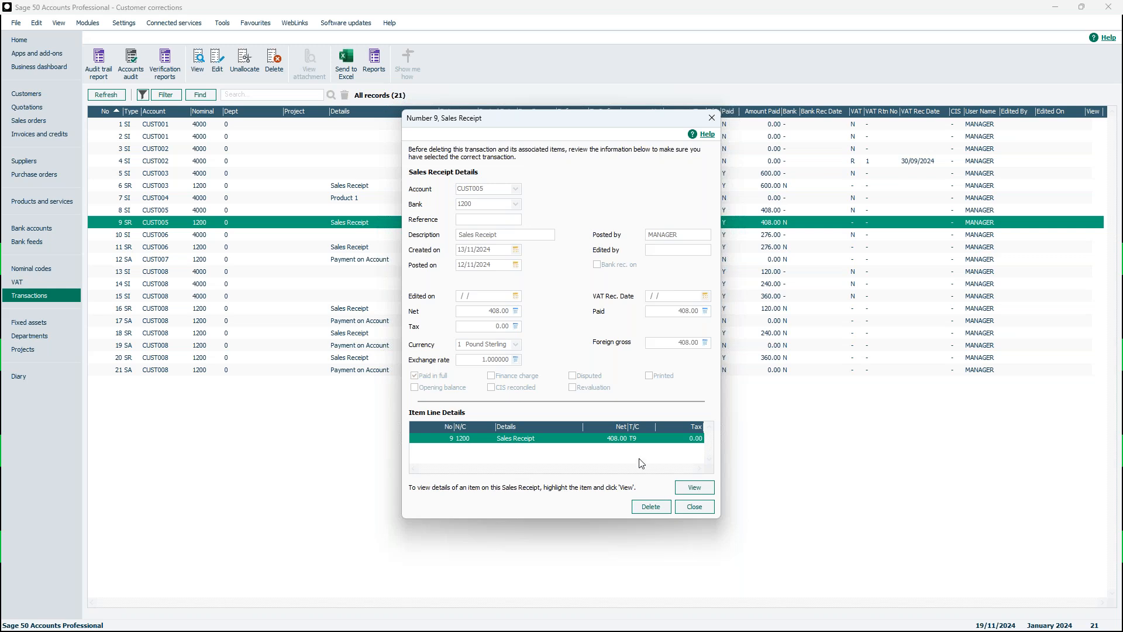
{"action": "left_click", "coordinate": [707, 504]}
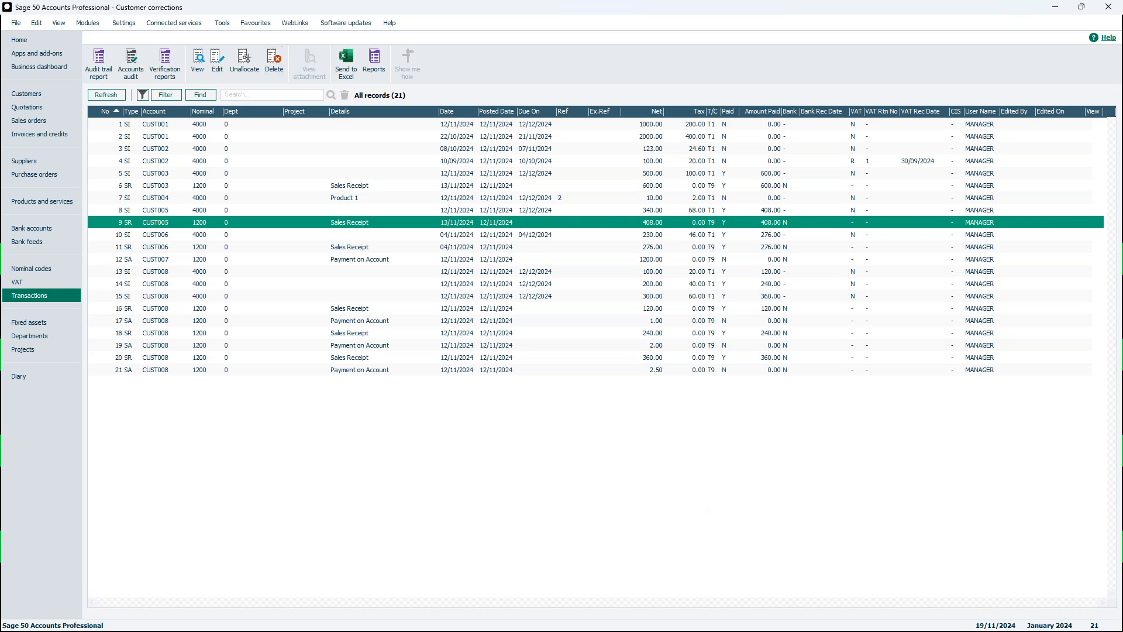
{"action": "left_click", "coordinate": [332, 128]}
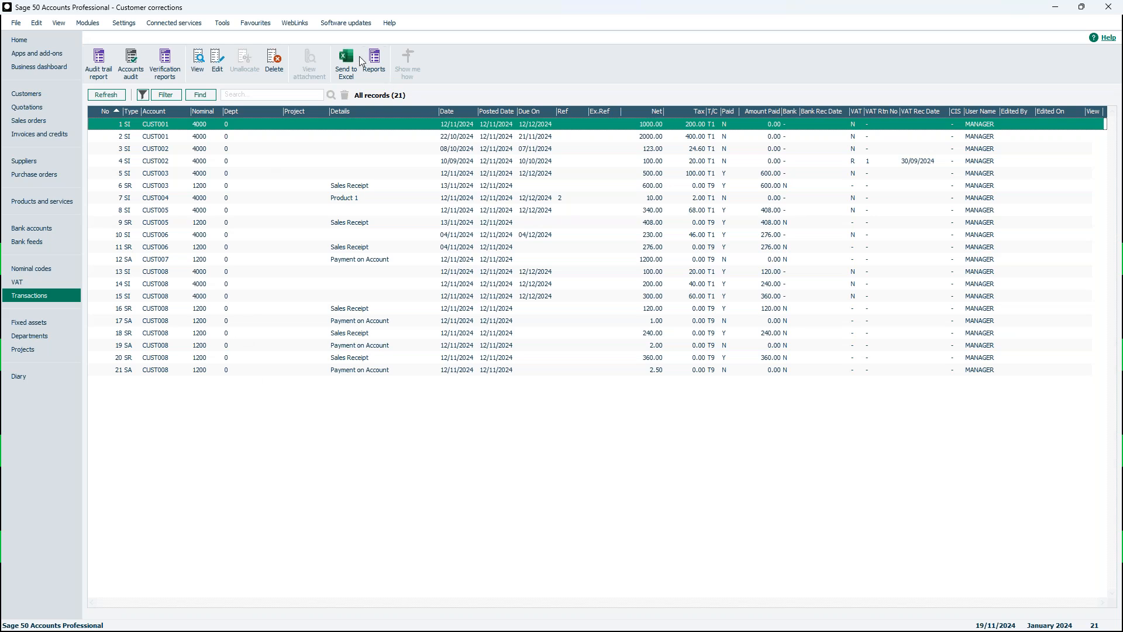
{"action": "left_click", "coordinate": [258, 371]}
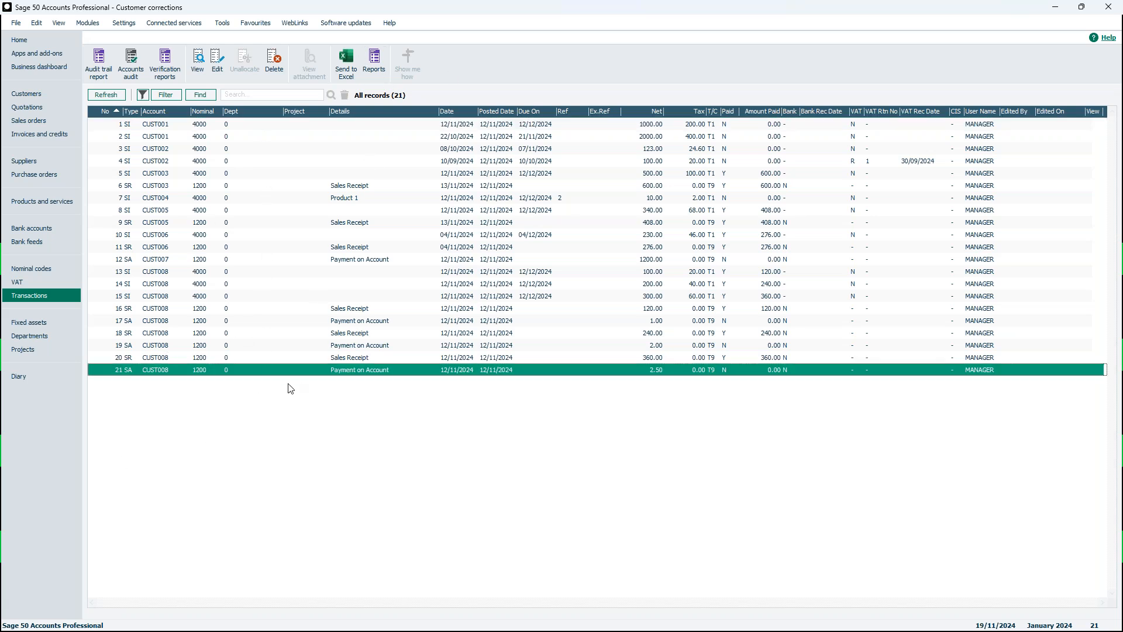
Set the department on the item line of sales invoice transaction 1 to 3, and save and post the change.
{"action": "left_click", "coordinate": [268, 125]}
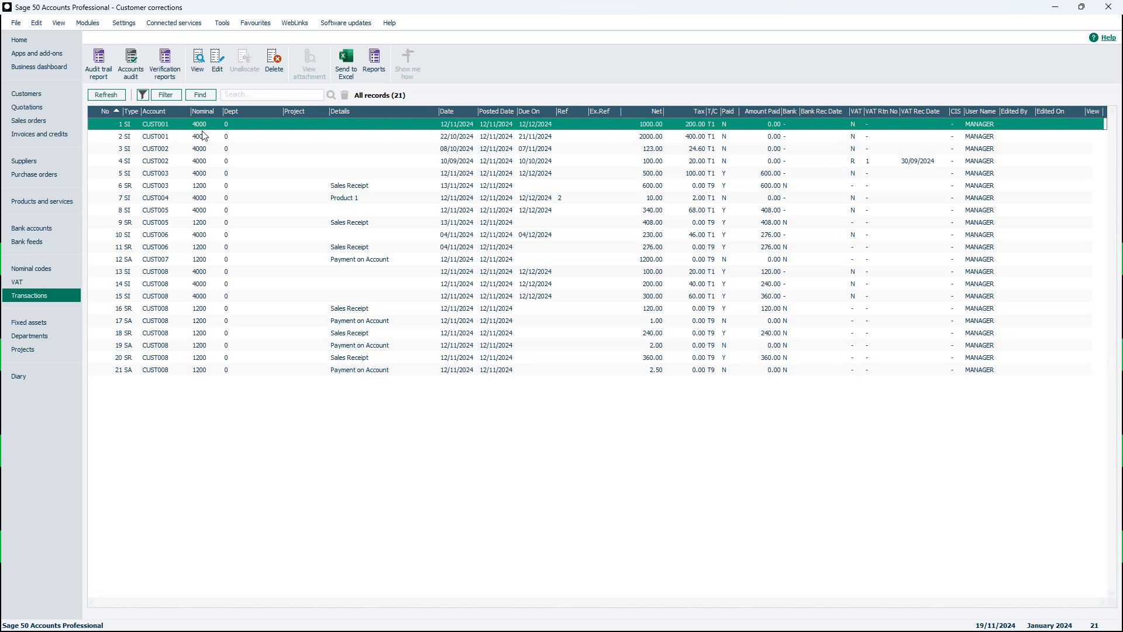
{"action": "left_click", "coordinate": [218, 64]}
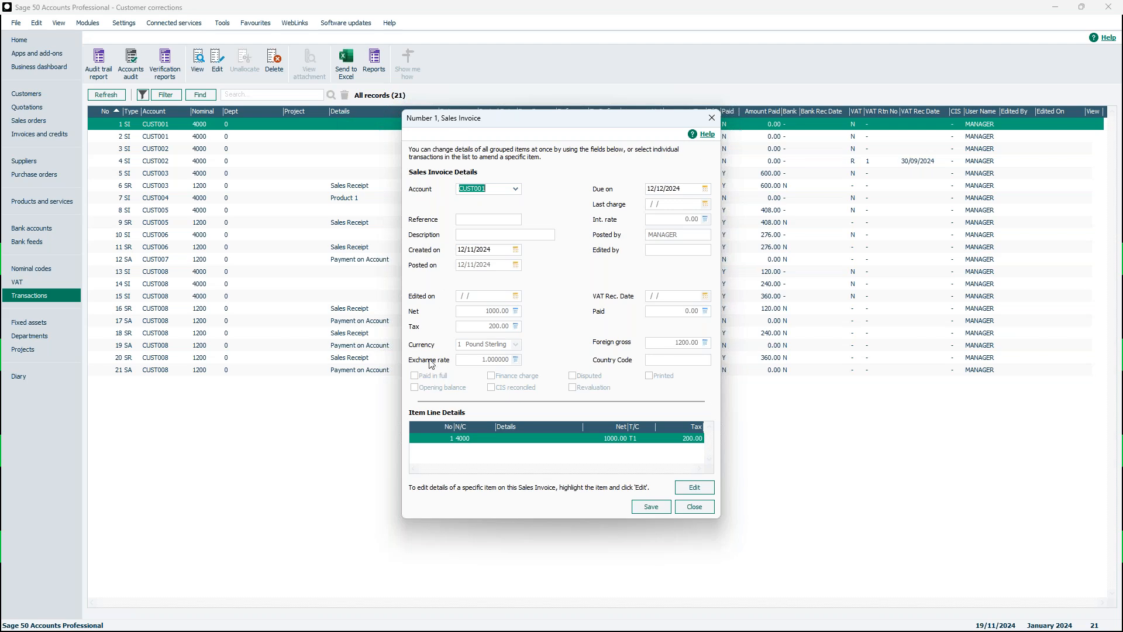
{"action": "left_click", "coordinate": [699, 492]}
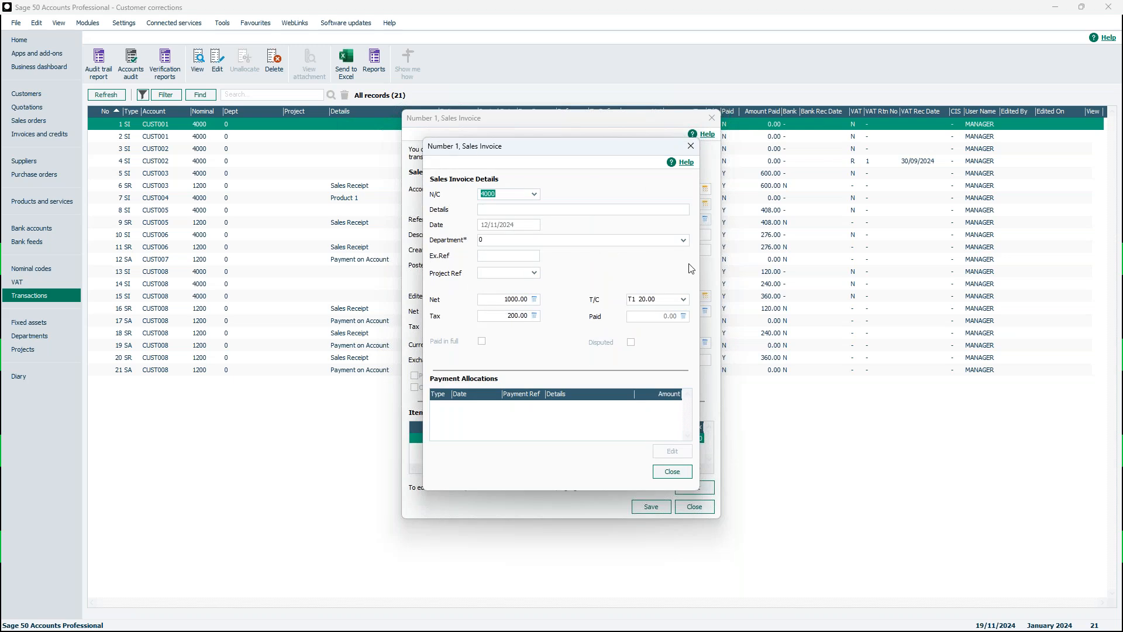
{"action": "left_click", "coordinate": [683, 240]}
{"action": "left_click", "coordinate": [610, 350]}
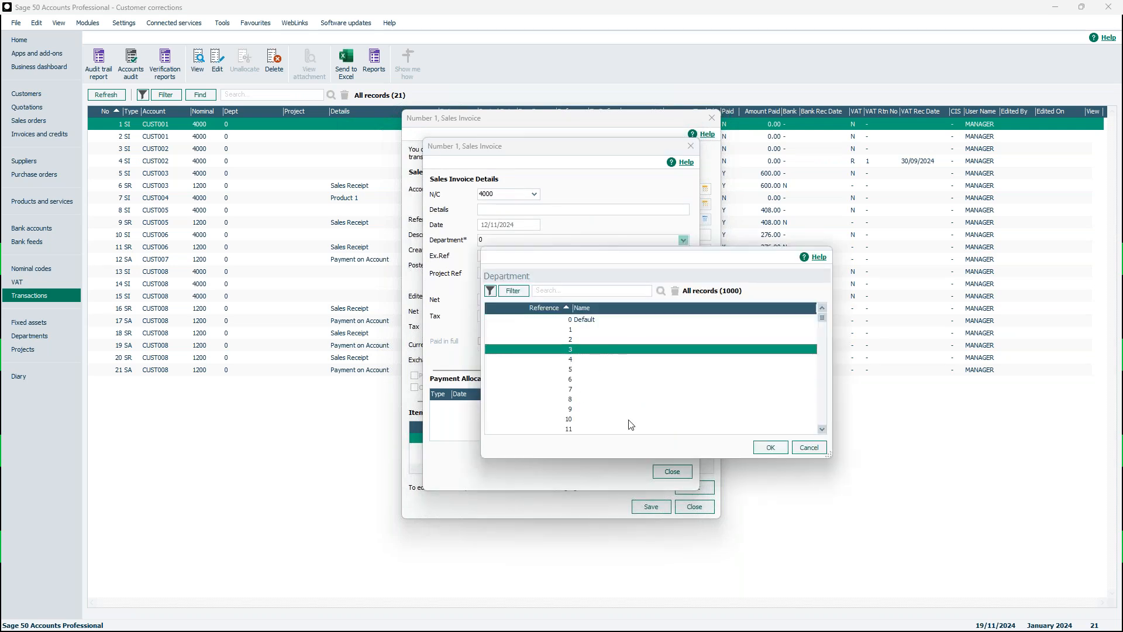
{"action": "left_click", "coordinate": [766, 447]}
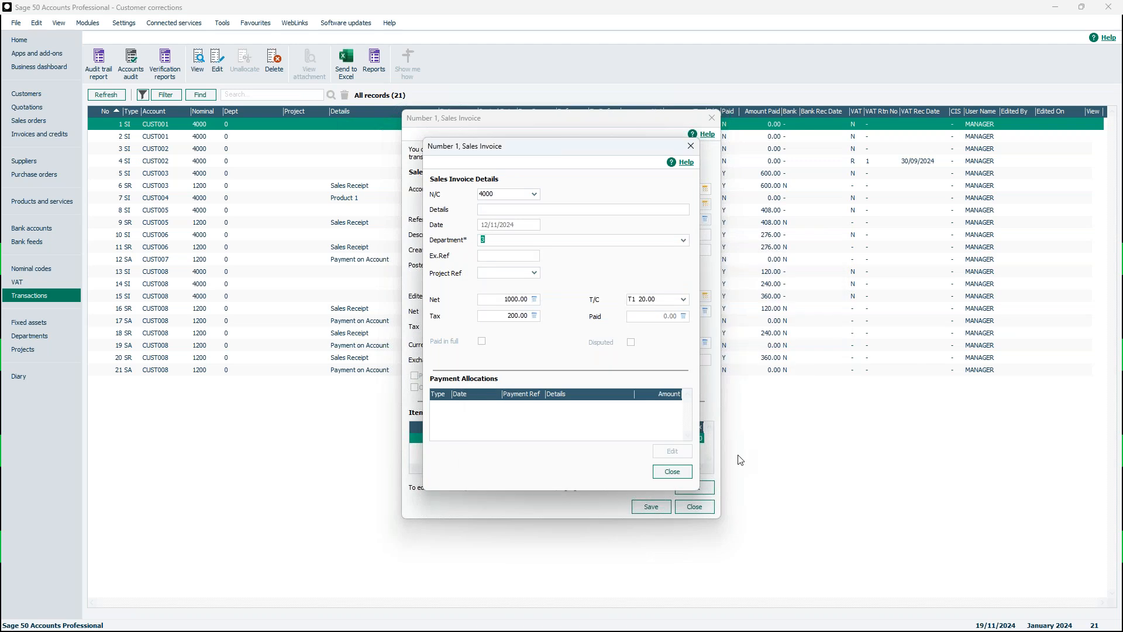
{"action": "left_click", "coordinate": [678, 471]}
{"action": "left_click", "coordinate": [651, 506]}
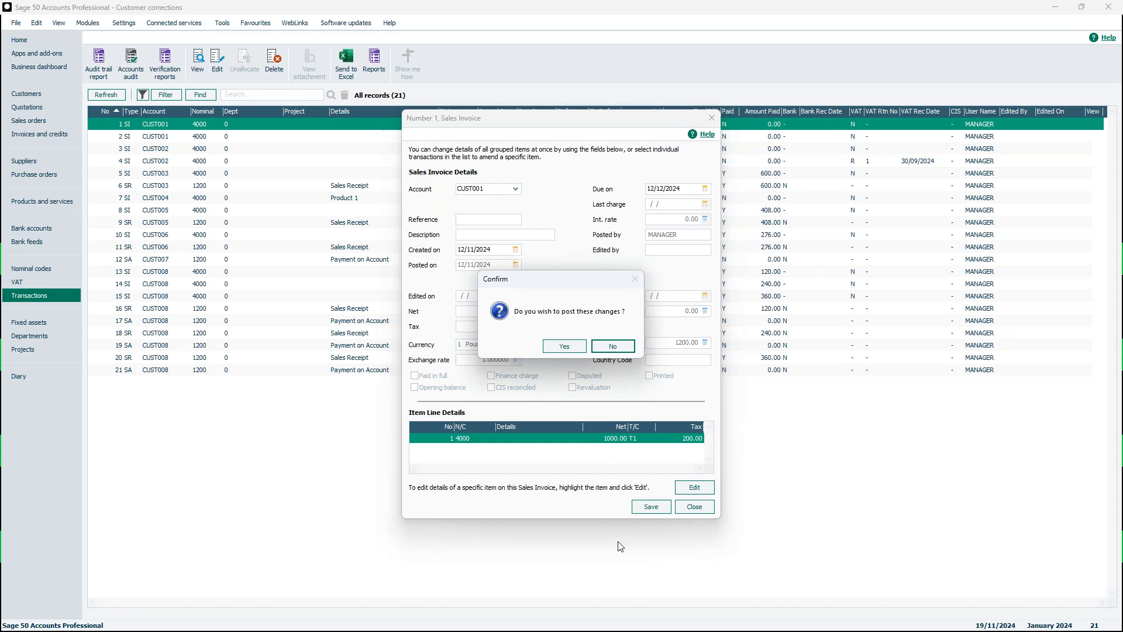
{"action": "left_click", "coordinate": [556, 348]}
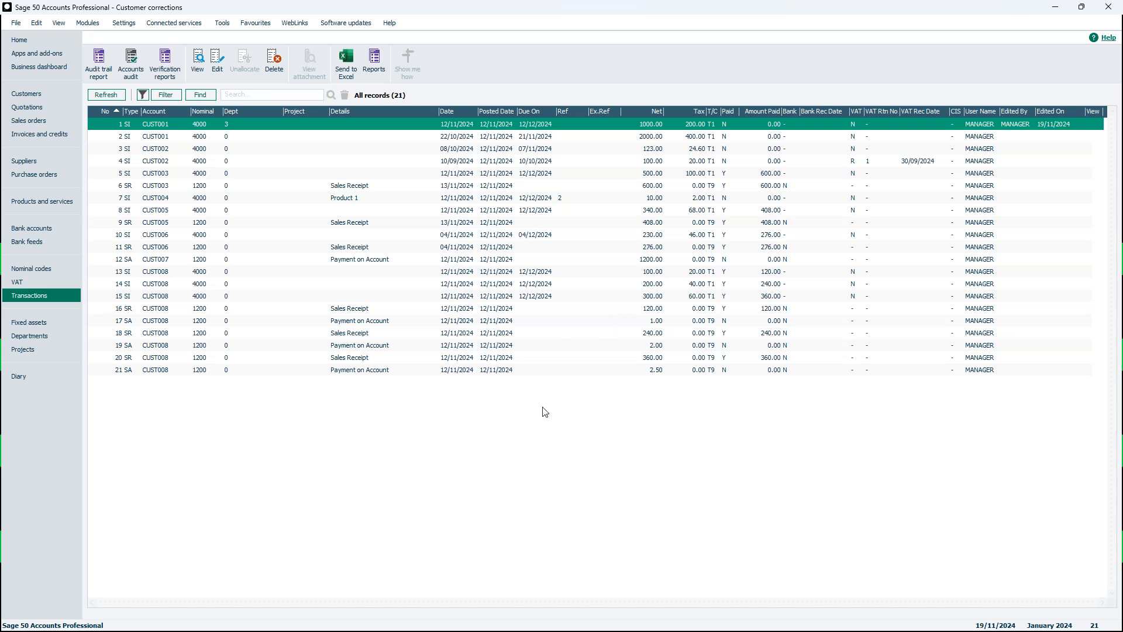
{"action": "left_click", "coordinate": [563, 371]}
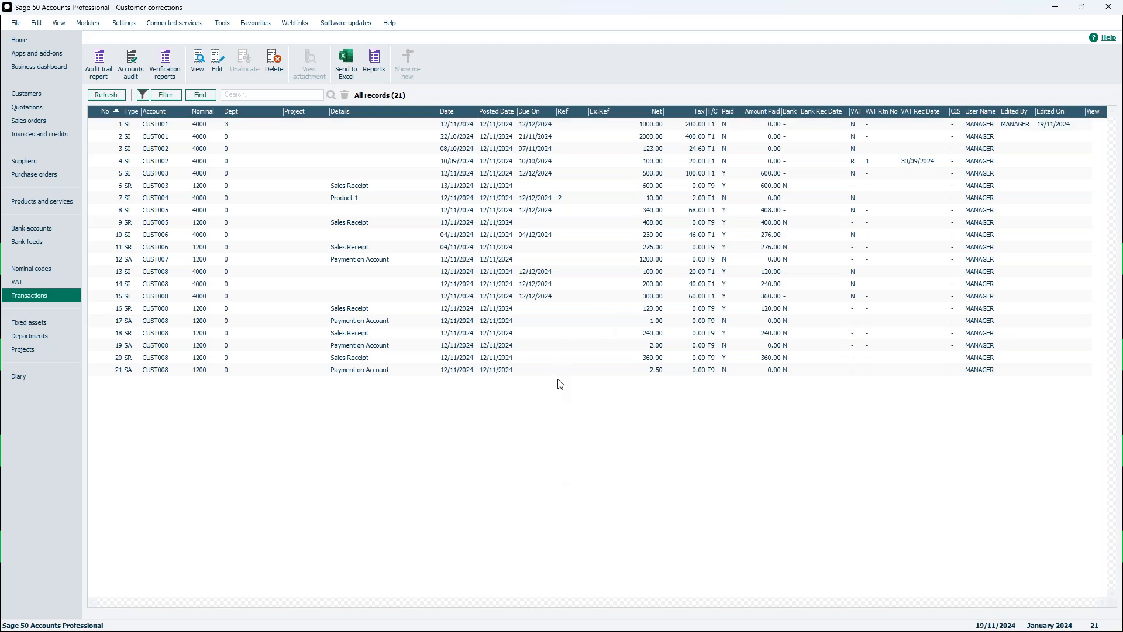
{"action": "left_click", "coordinate": [515, 310]}
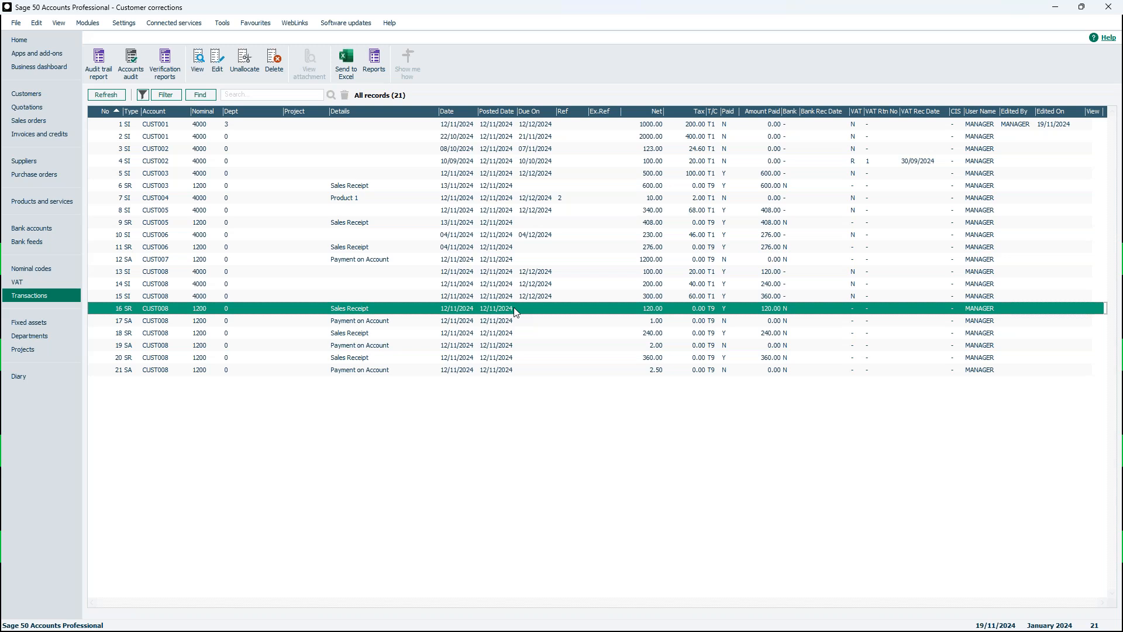
{"action": "left_click", "coordinate": [458, 128]}
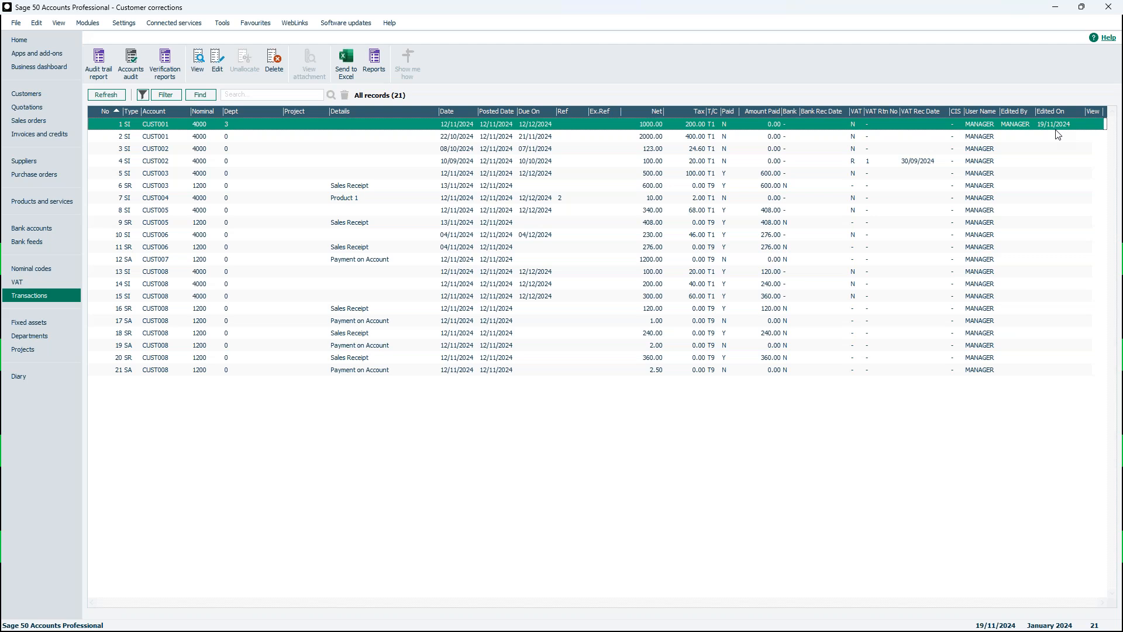
Set the created-on date of sales invoice transaction 2 to 23/10/2024, then save and post the change.
{"action": "left_click", "coordinate": [293, 138]}
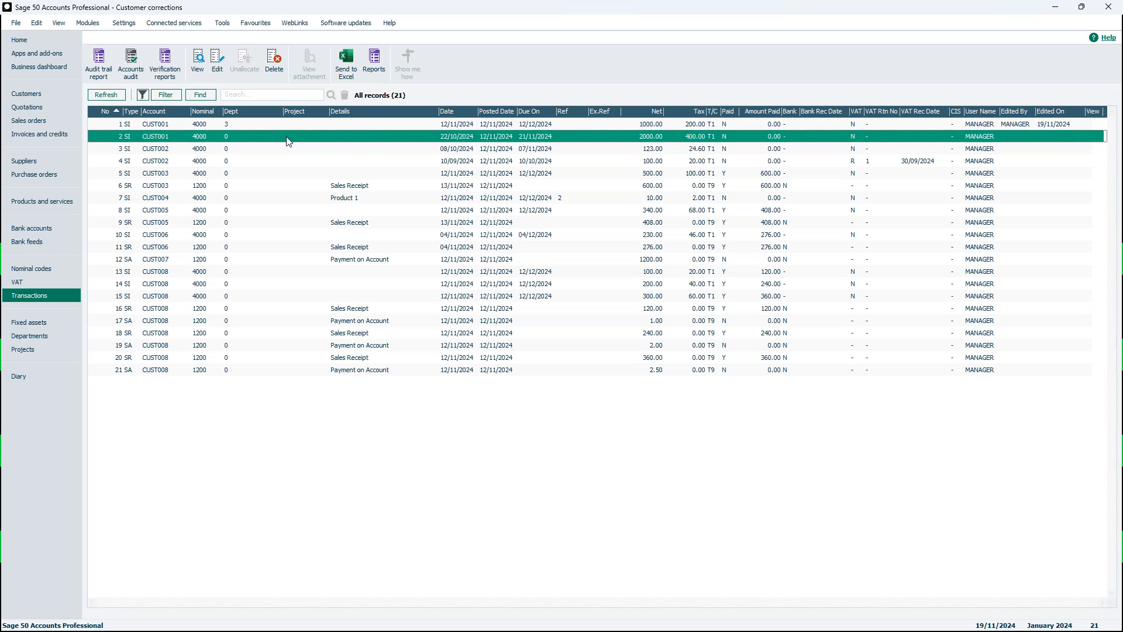
{"action": "left_click", "coordinate": [217, 74]}
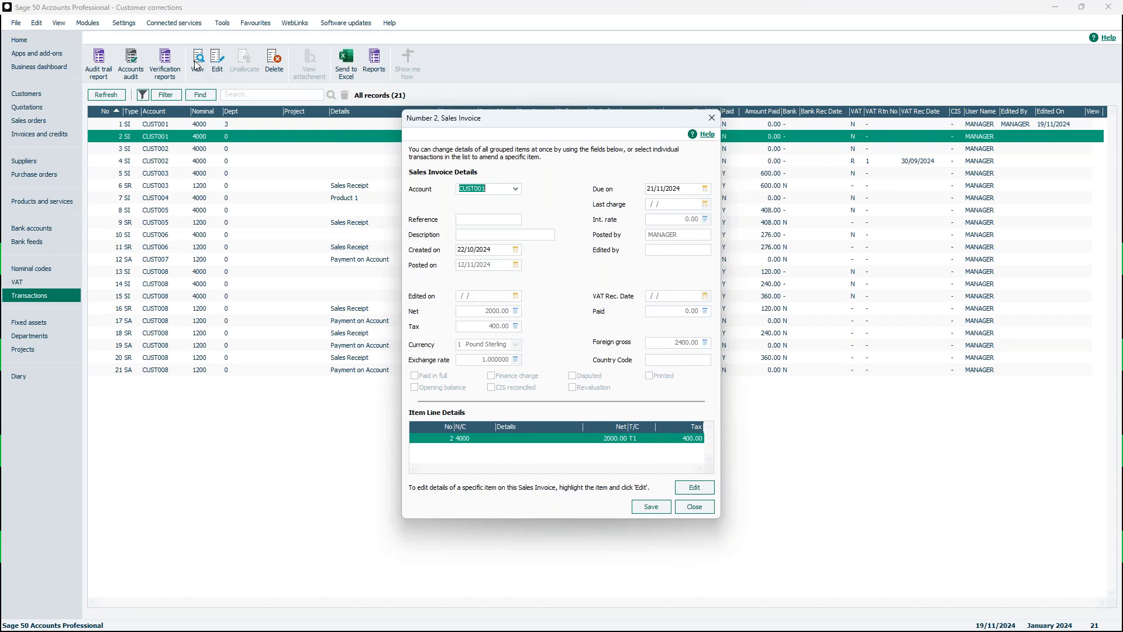
{"action": "left_click", "coordinate": [515, 250]}
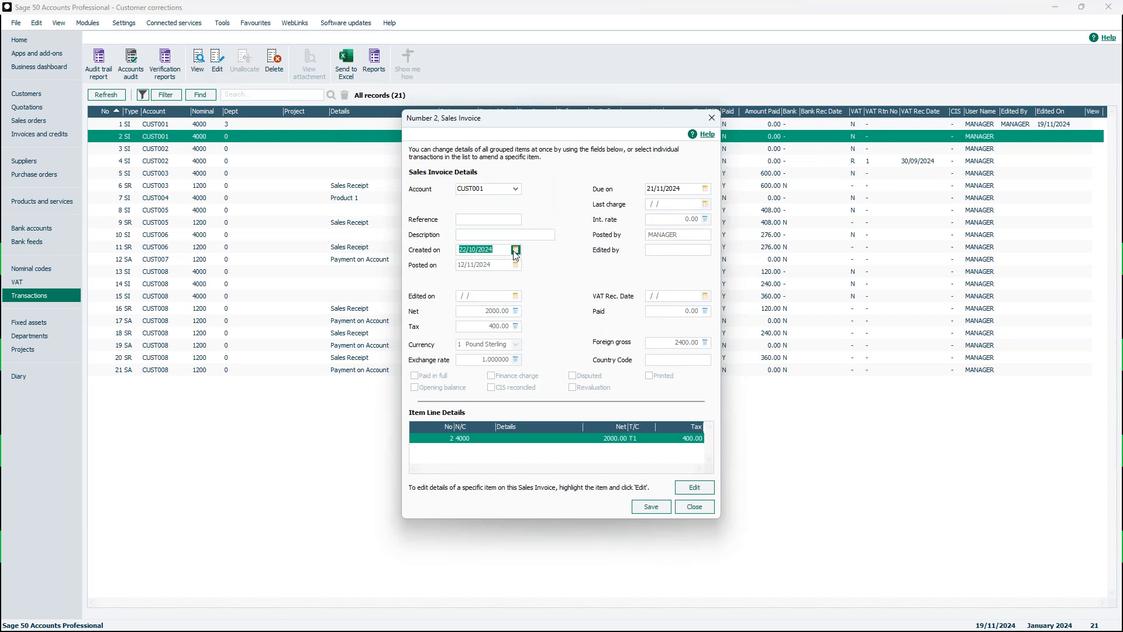
{"action": "left_click", "coordinate": [512, 318]}
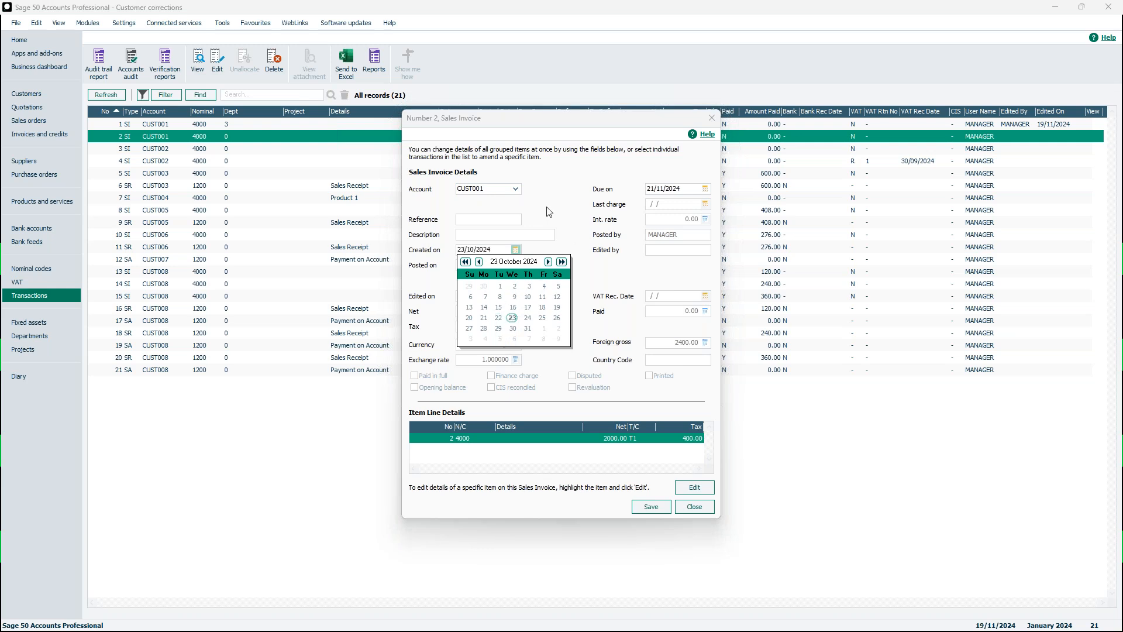
{"action": "left_click", "coordinate": [548, 211]}
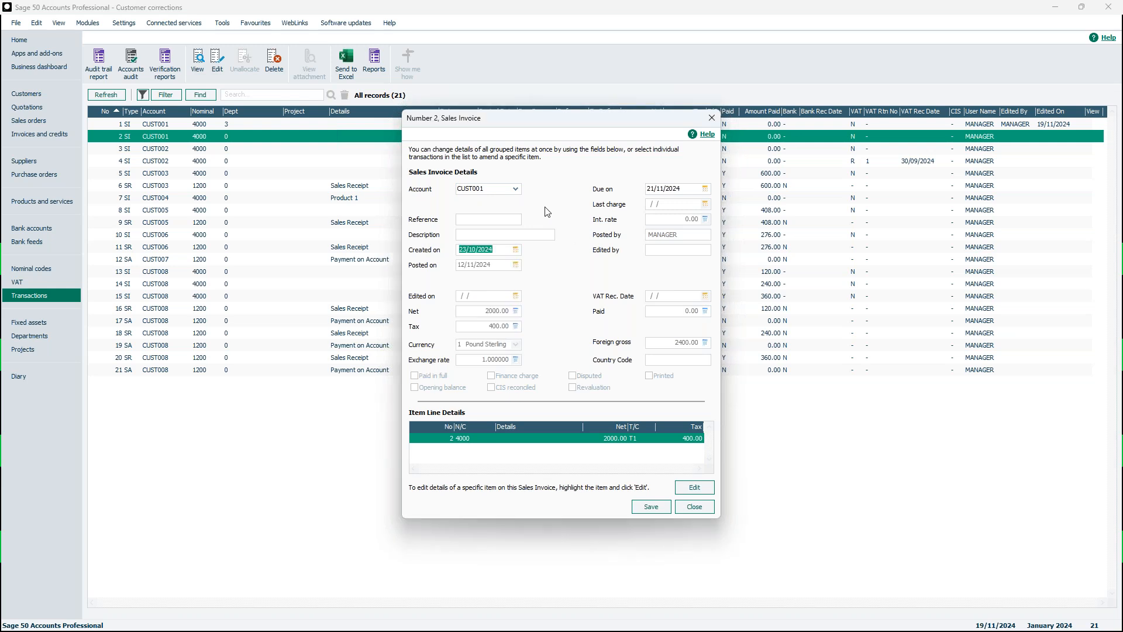
{"action": "left_click", "coordinate": [652, 506]}
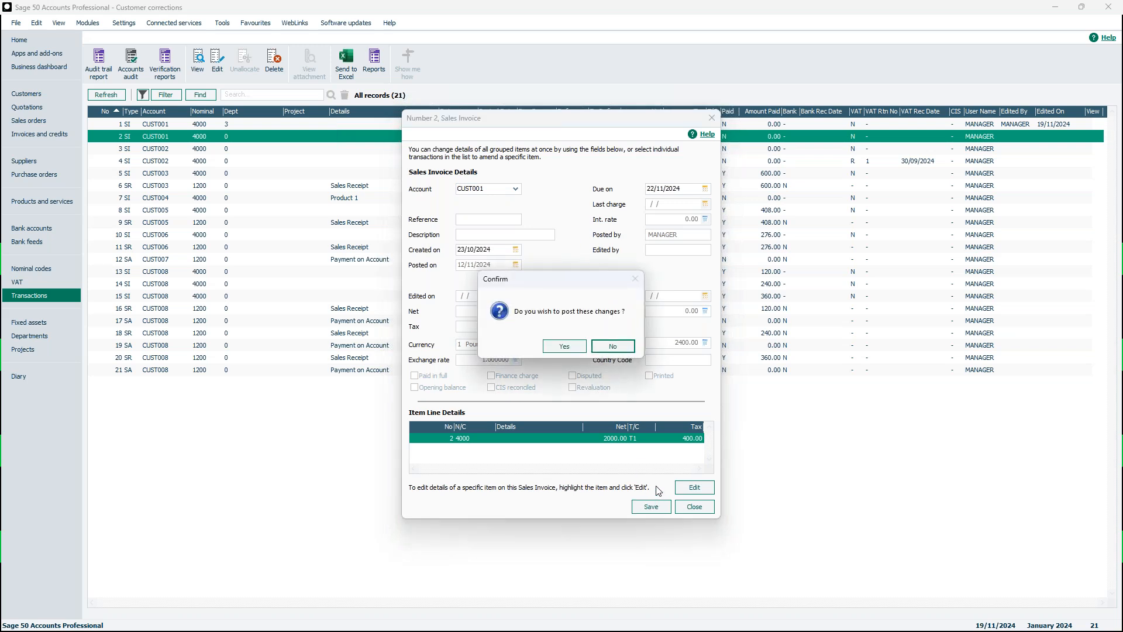
{"action": "left_click", "coordinate": [574, 347]}
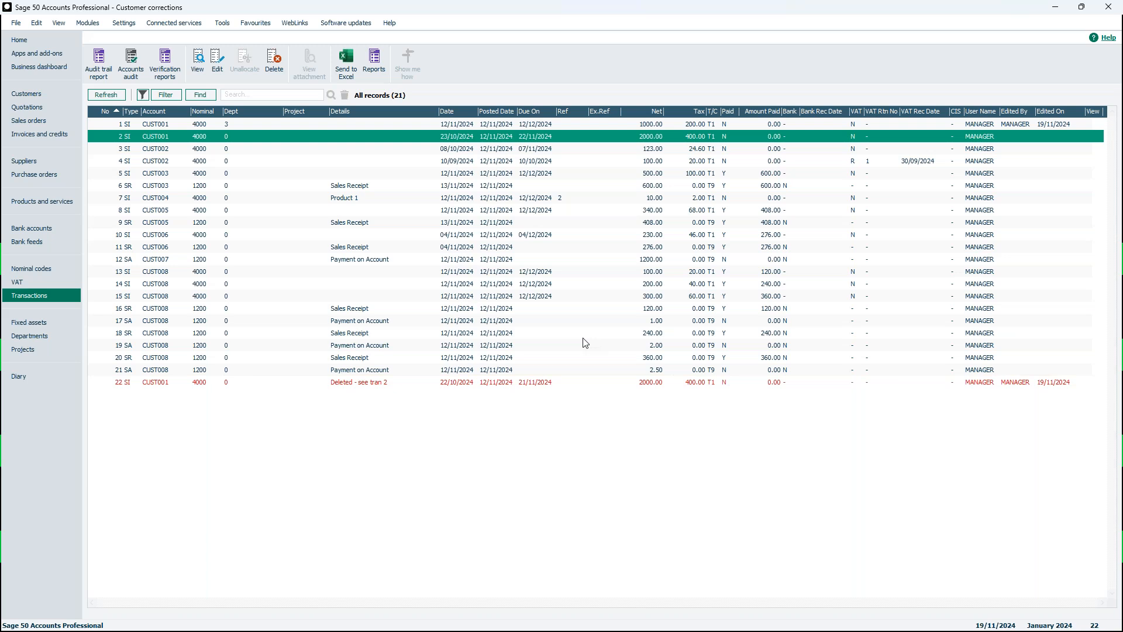
Compare the deleted entry, transaction 22, with the amended sales invoice transaction 2, including their dates and edit details.
{"action": "left_click", "coordinate": [515, 386]}
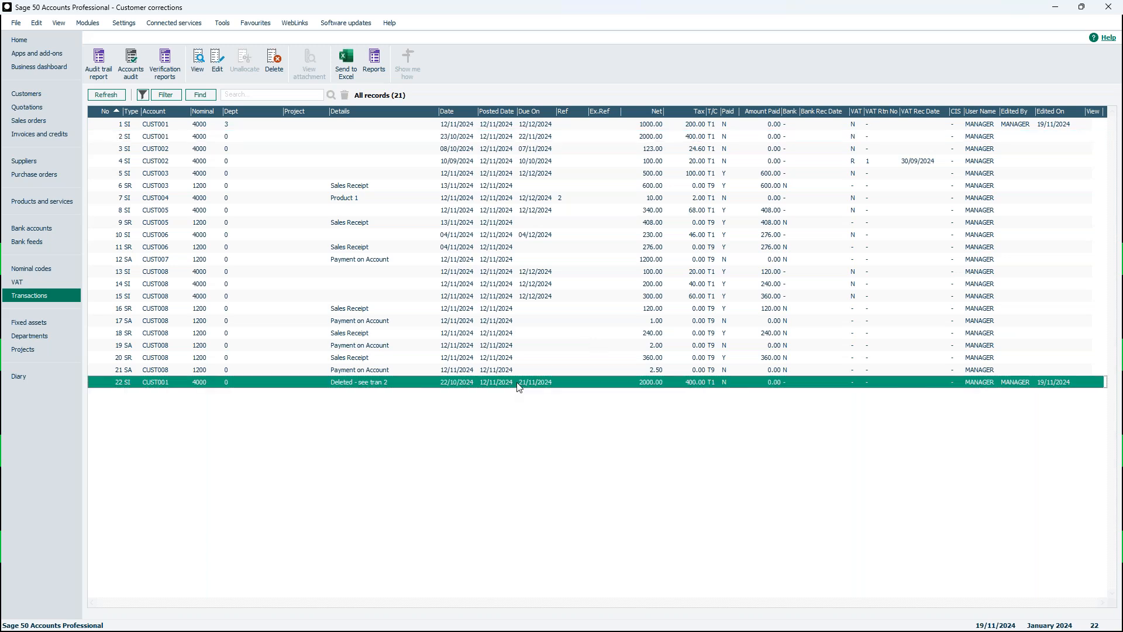
{"action": "left_click", "coordinate": [508, 362]}
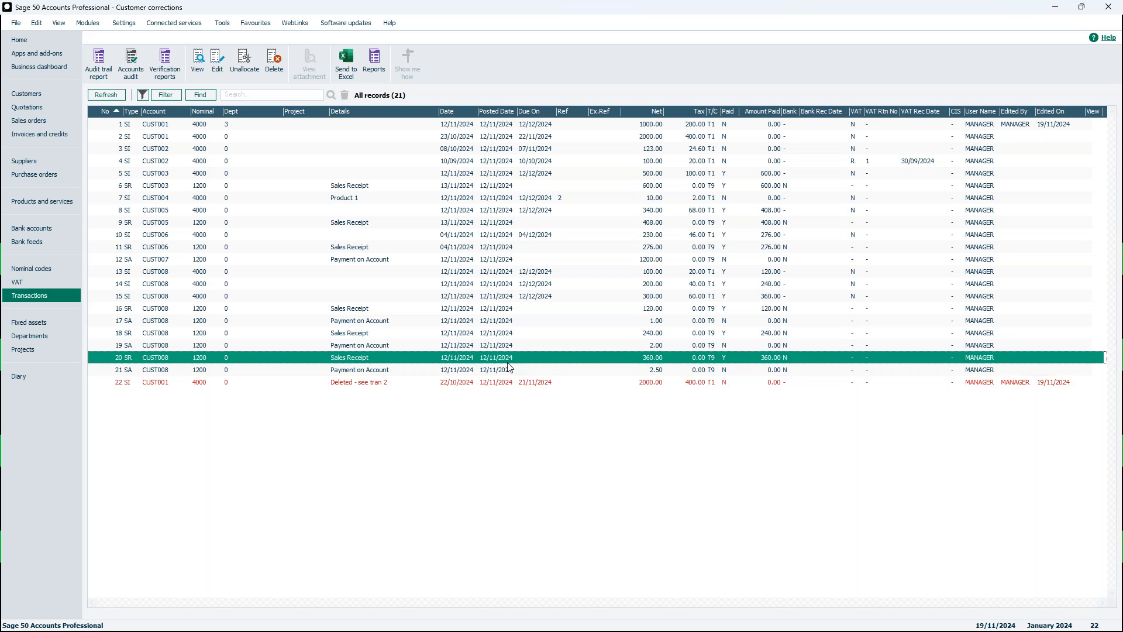
{"action": "left_click", "coordinate": [417, 384]}
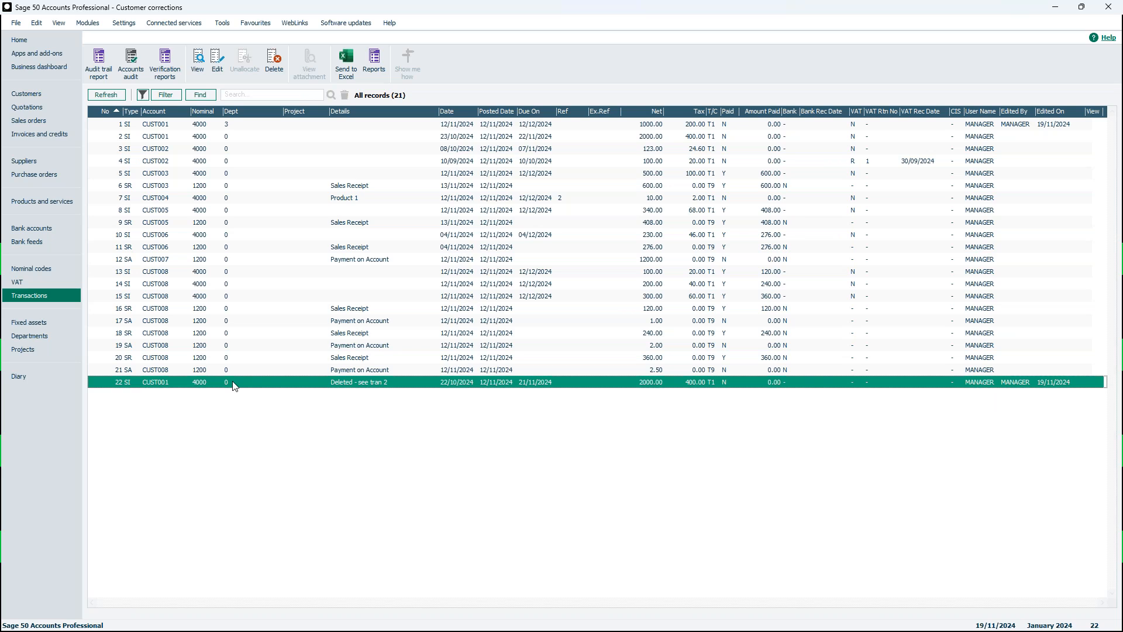
{"action": "left_click", "coordinate": [338, 137]}
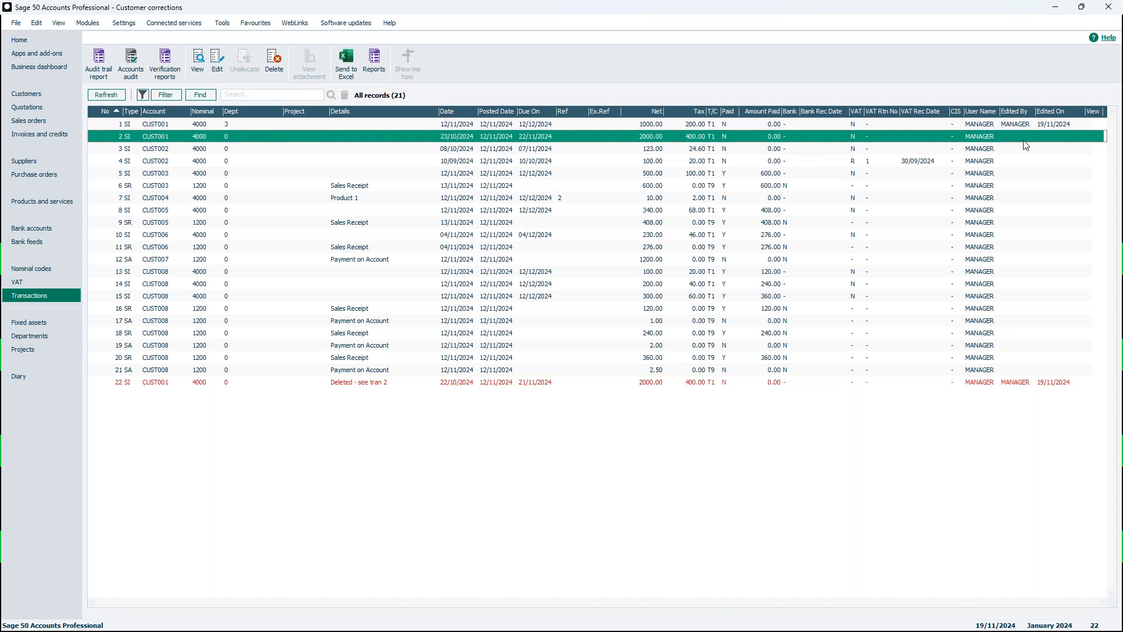
{"action": "left_click", "coordinate": [1050, 383]}
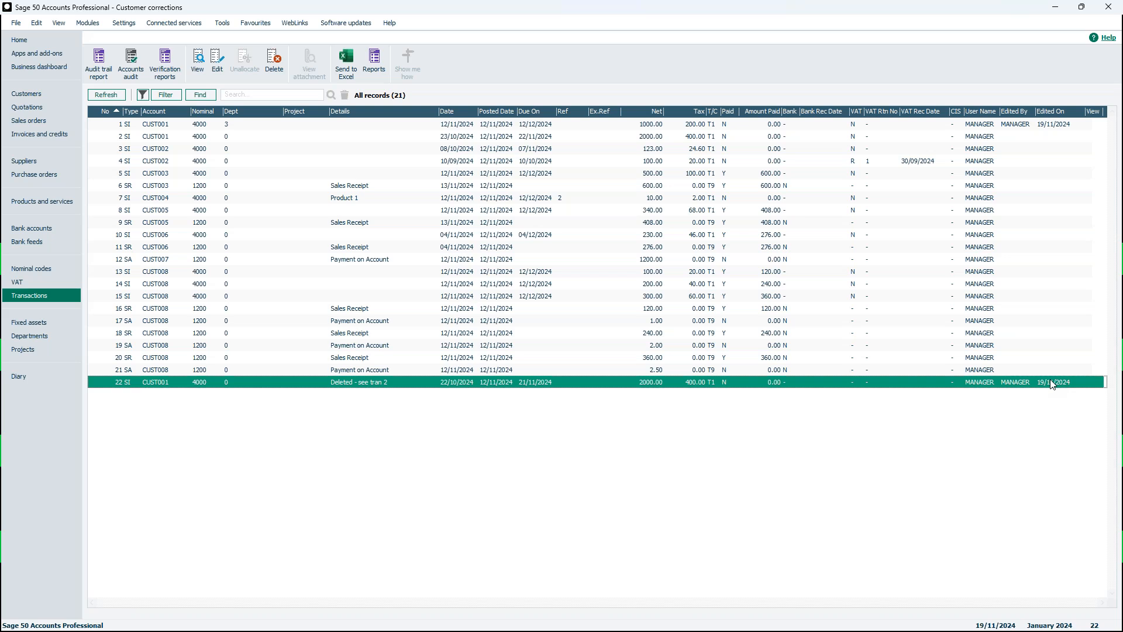
Delete the VAT-reconciled sales invoice transaction 4 and agree to reverse it.
{"action": "left_click", "coordinate": [228, 165]}
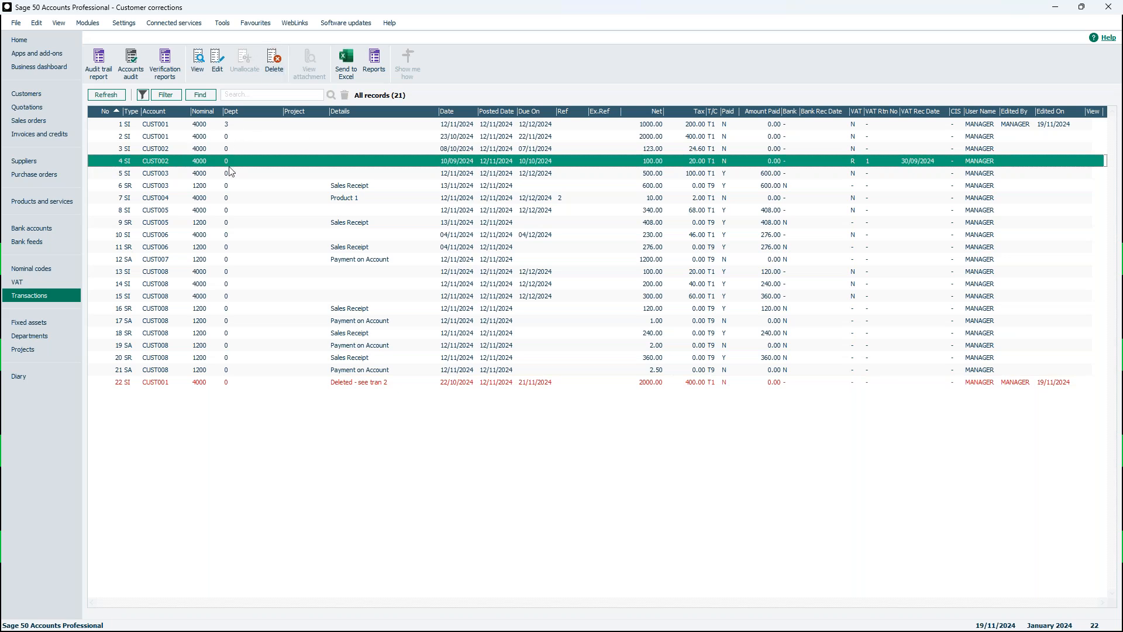
{"action": "left_click", "coordinate": [271, 64]}
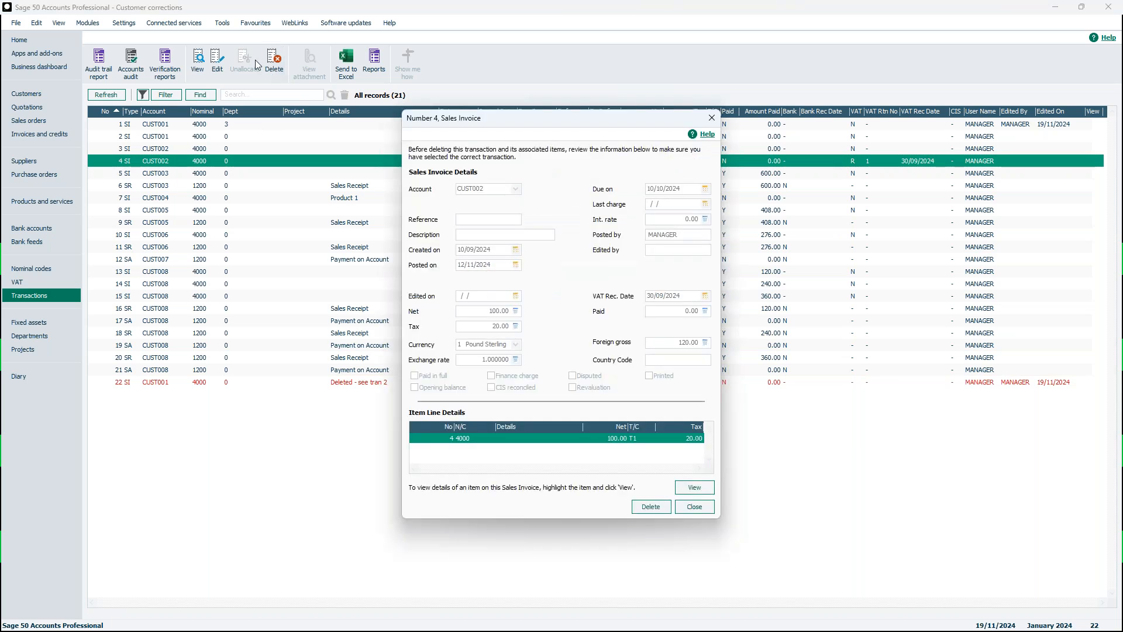
{"action": "left_click", "coordinate": [651, 507]}
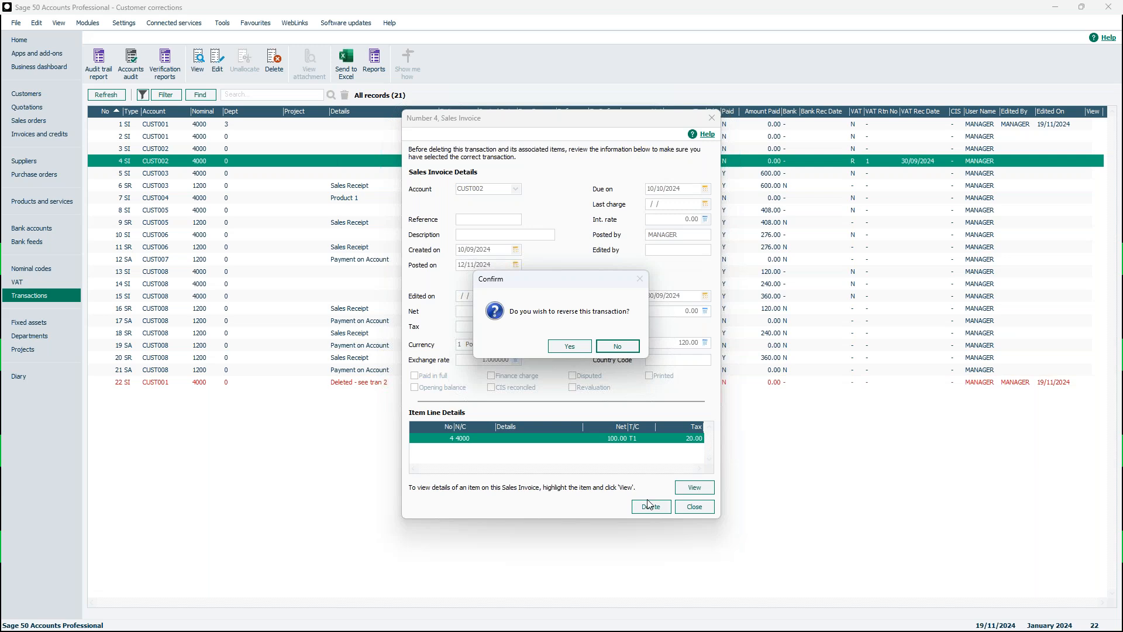
{"action": "left_click", "coordinate": [578, 344]}
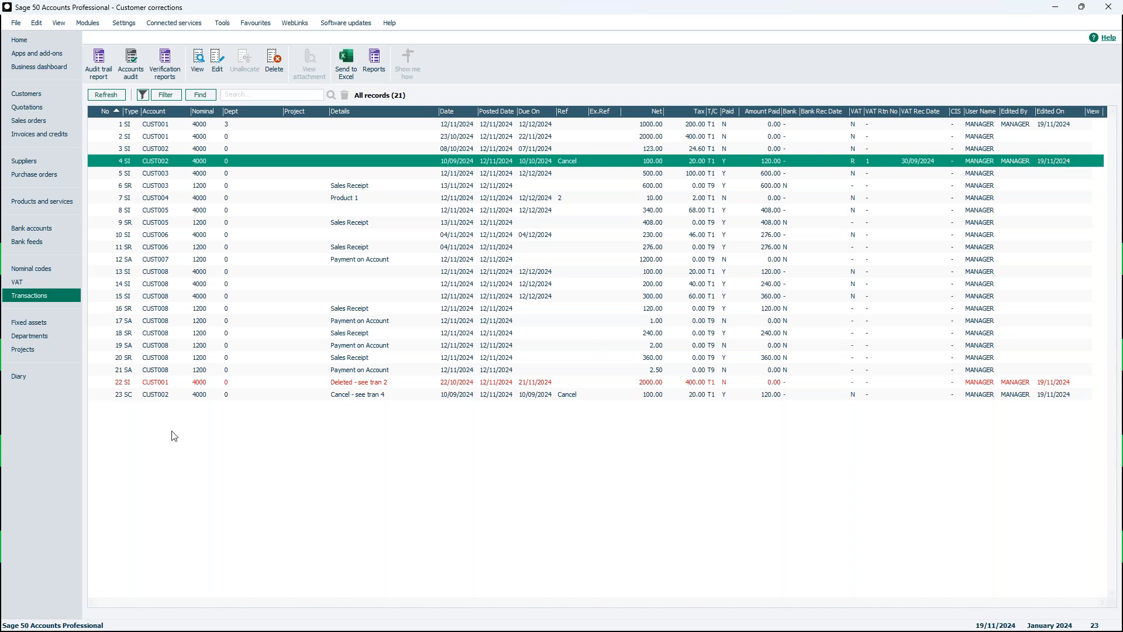
Compare the cancelling sales credit, transaction 23, with the deleted entry 22 and the reversed sales invoice transaction 4.
{"action": "left_click", "coordinate": [170, 395]}
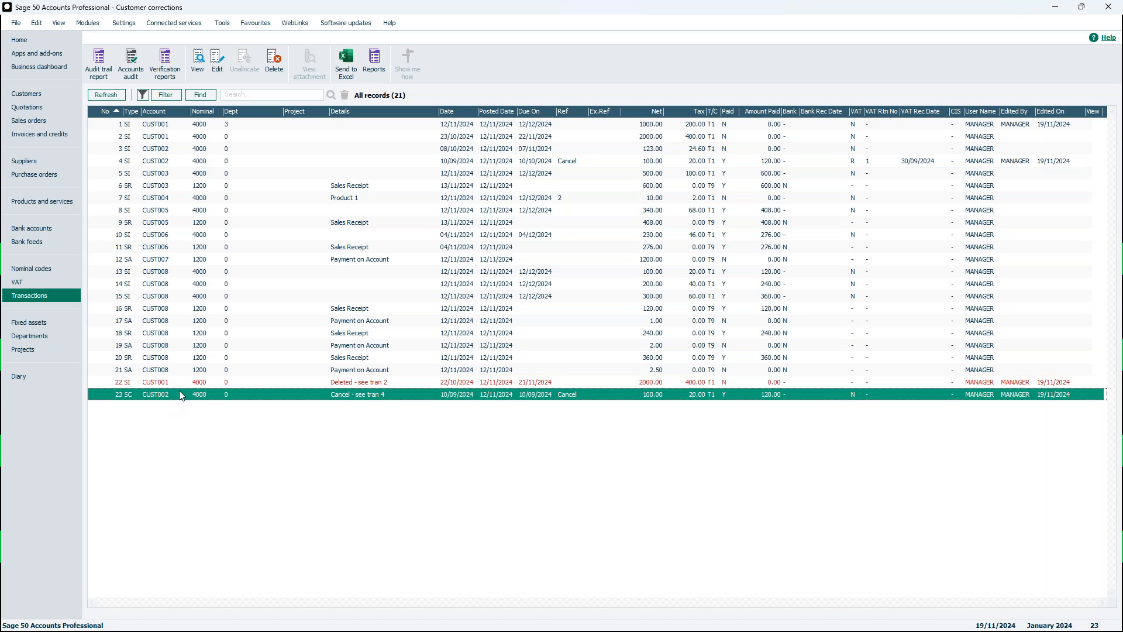
{"action": "left_click", "coordinate": [114, 381]}
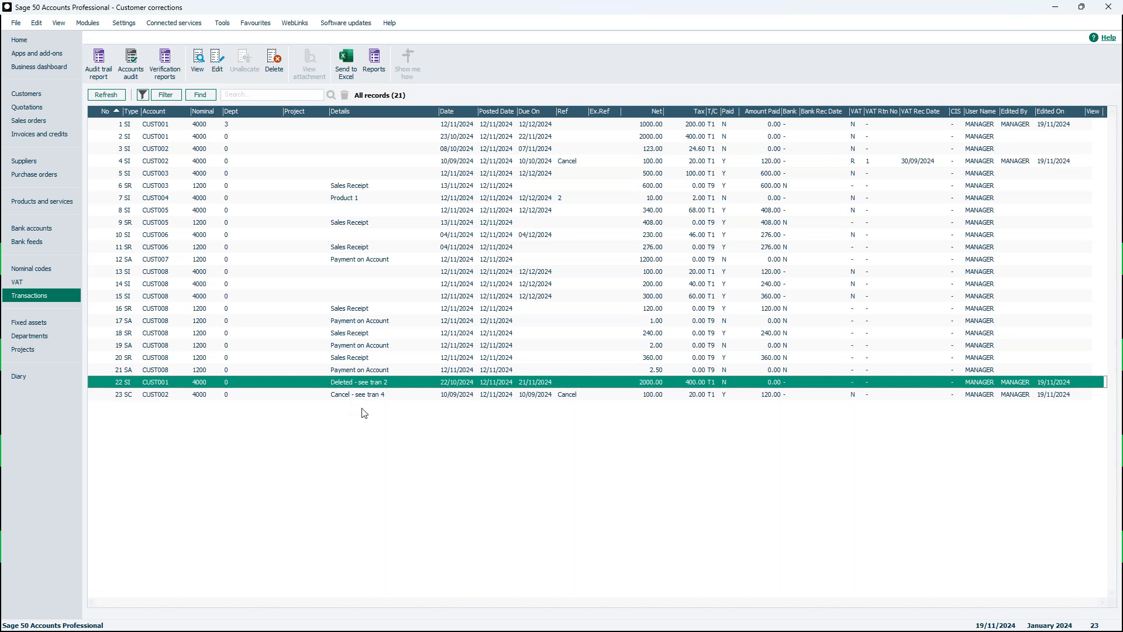
{"action": "key", "text": "Down"}
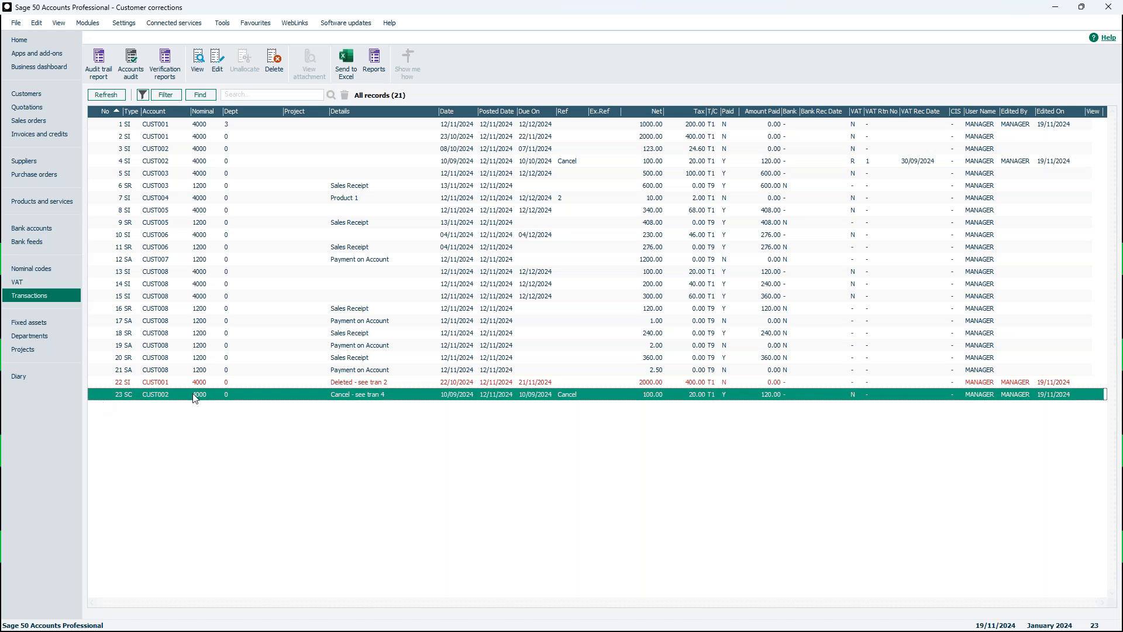
{"action": "left_click", "coordinate": [209, 163]}
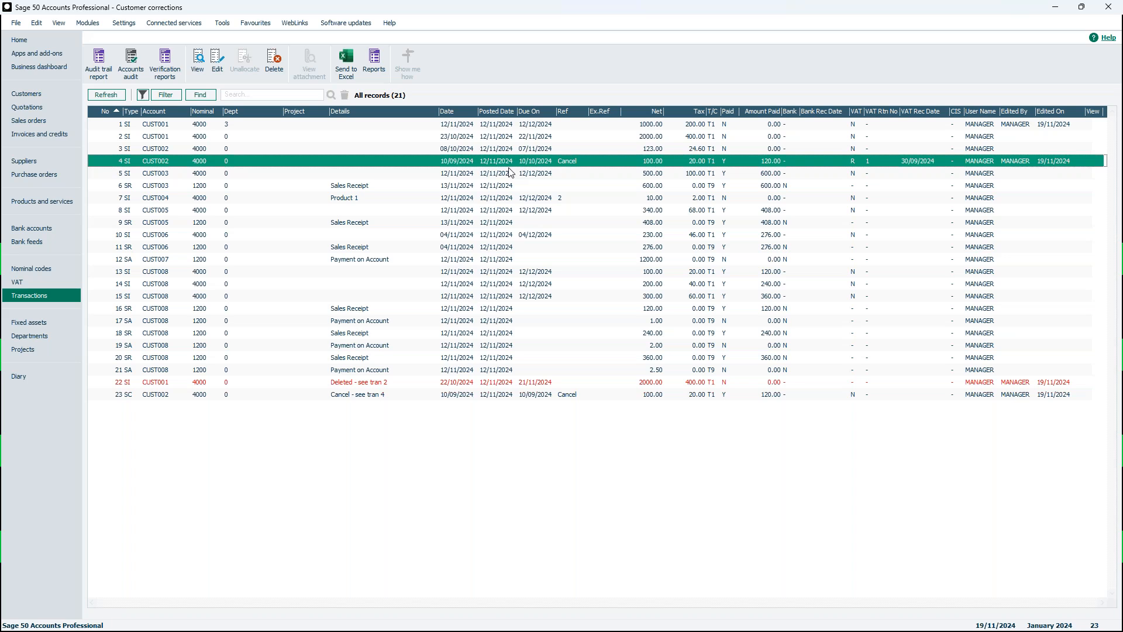
{"action": "left_click", "coordinate": [501, 395]}
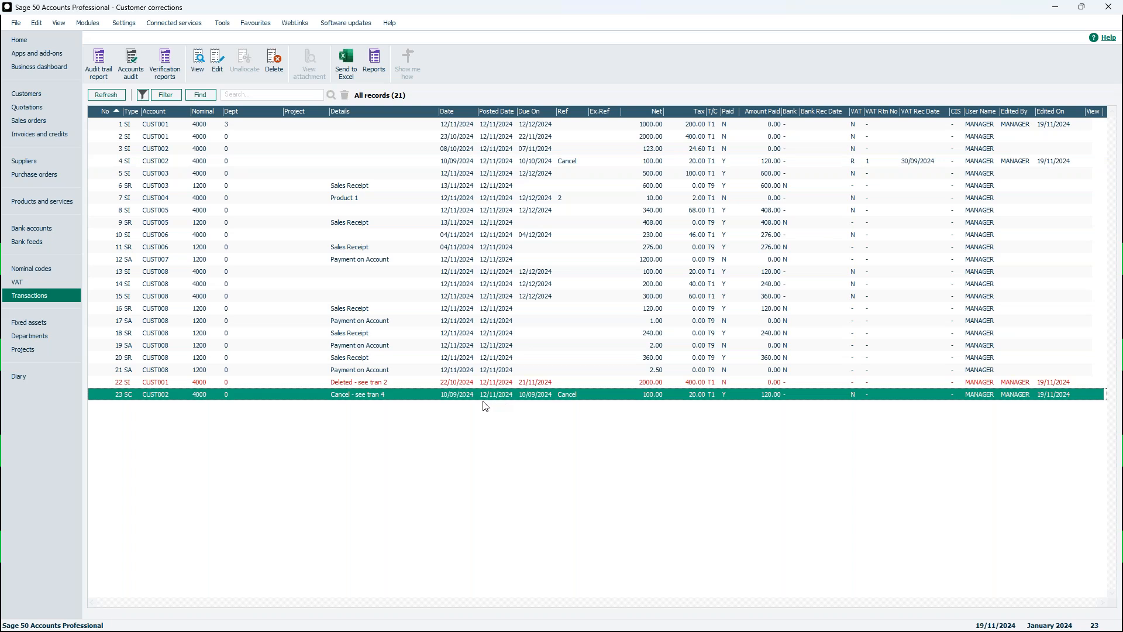
Calculate the October 2024 VAT Return with the earlier unreconciled transaction 23 included, and close it without reconciling.
{"action": "left_click", "coordinate": [41, 284]}
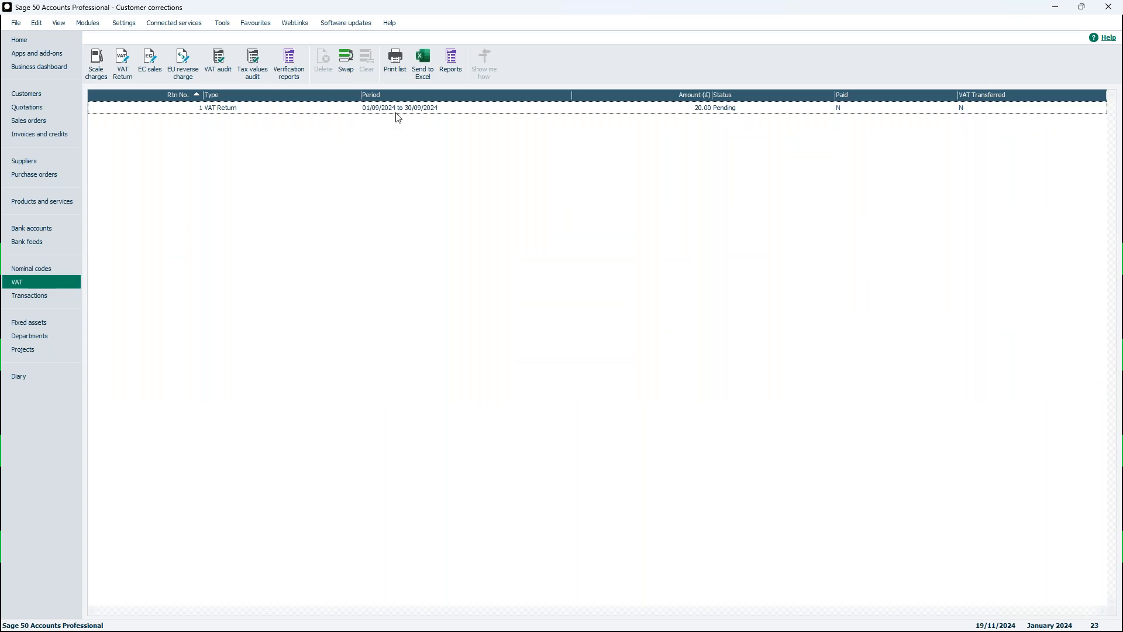
{"action": "left_click", "coordinate": [123, 73]}
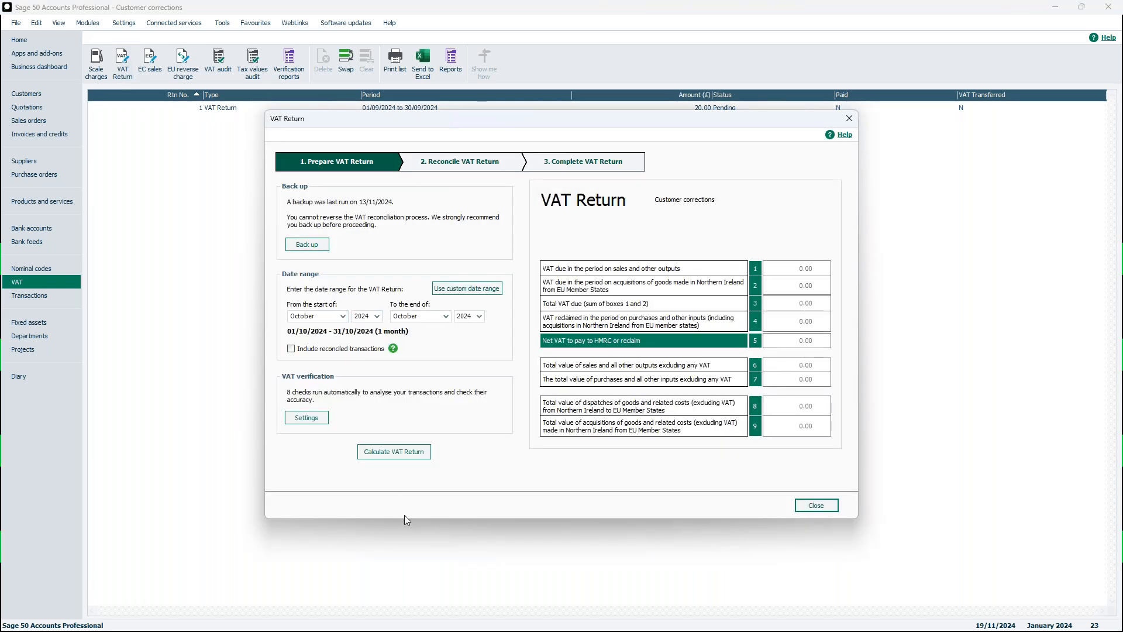
{"action": "left_click", "coordinate": [404, 455]}
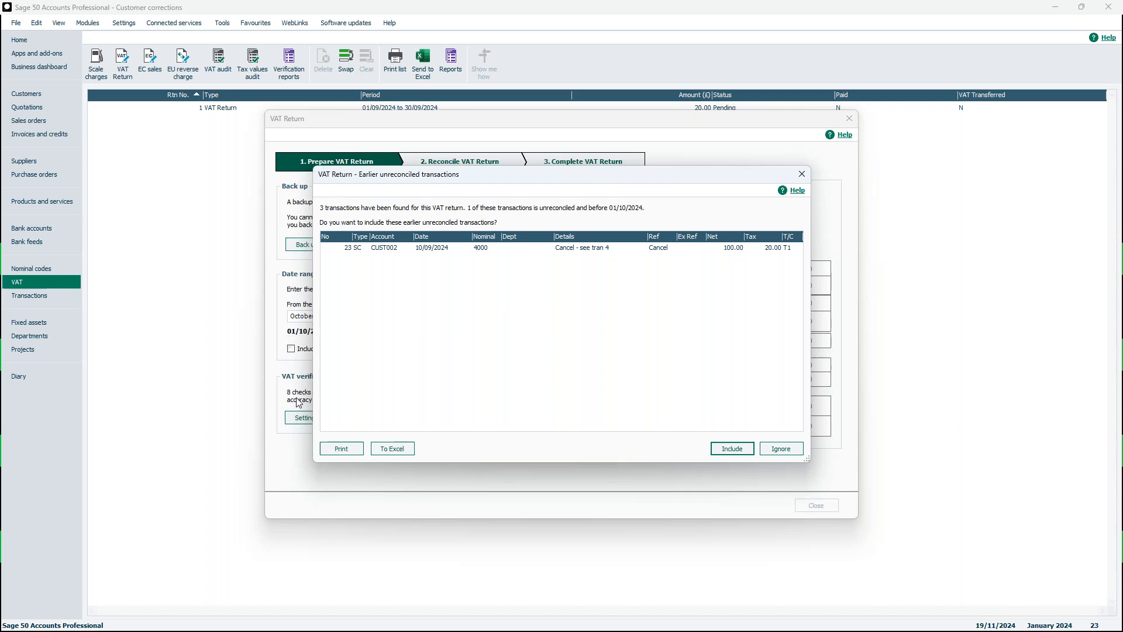
{"action": "left_click", "coordinate": [382, 248]}
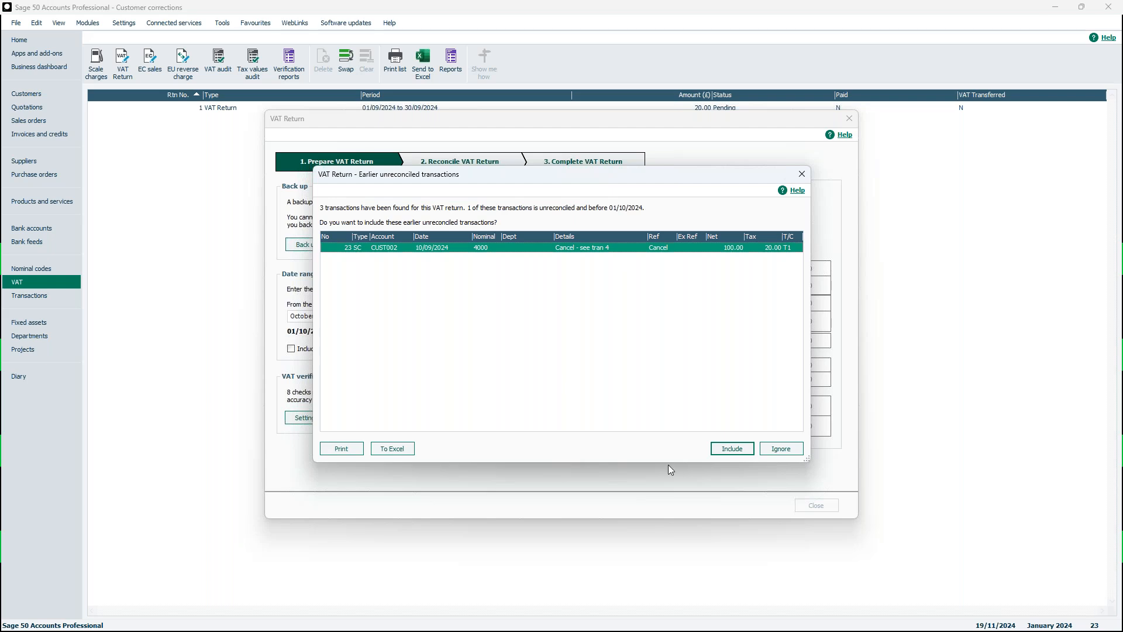
{"action": "left_click", "coordinate": [725, 449]}
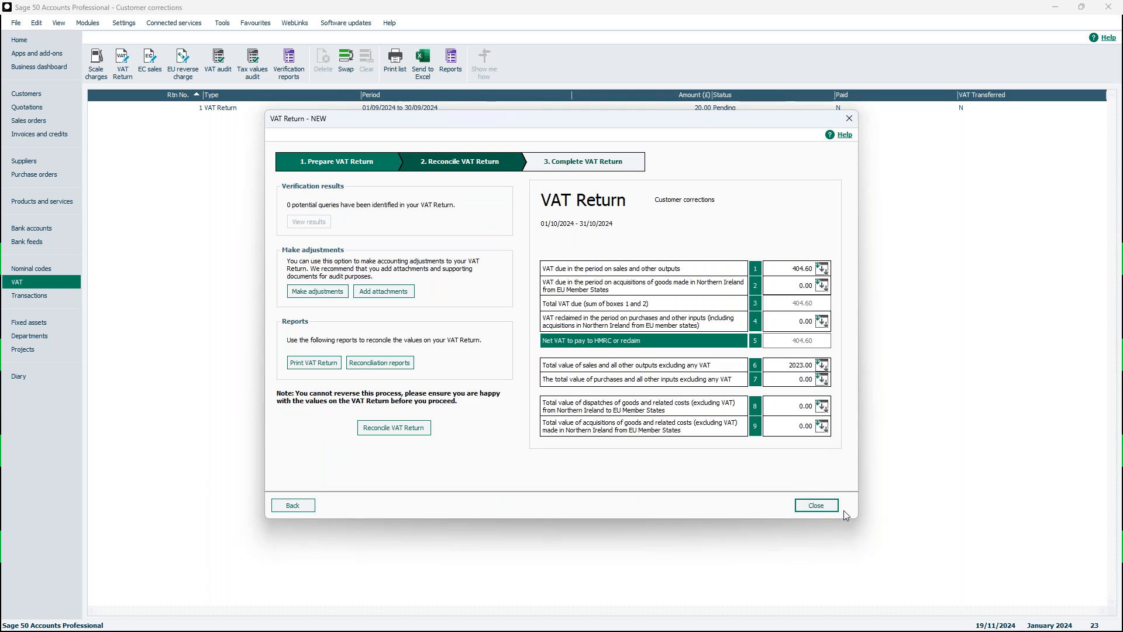
{"action": "left_click", "coordinate": [849, 119]}
{"action": "left_click", "coordinate": [588, 347]}
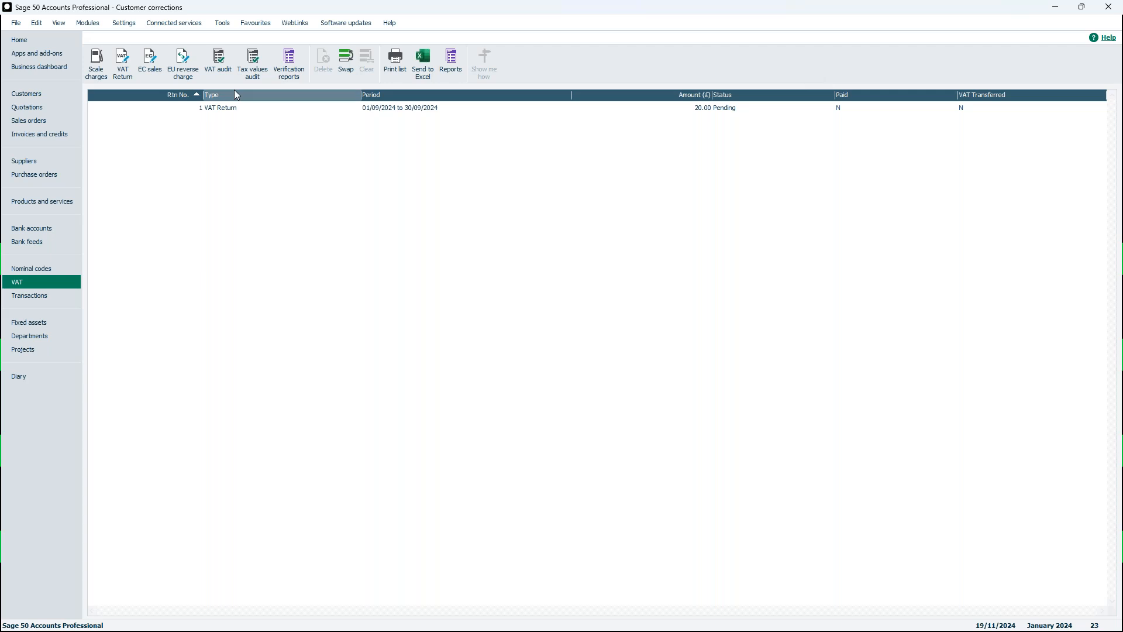
View sales invoice transaction 5 and its item line's payment allocations from the transactions list, then close both windows.
{"action": "left_click", "coordinate": [62, 299]}
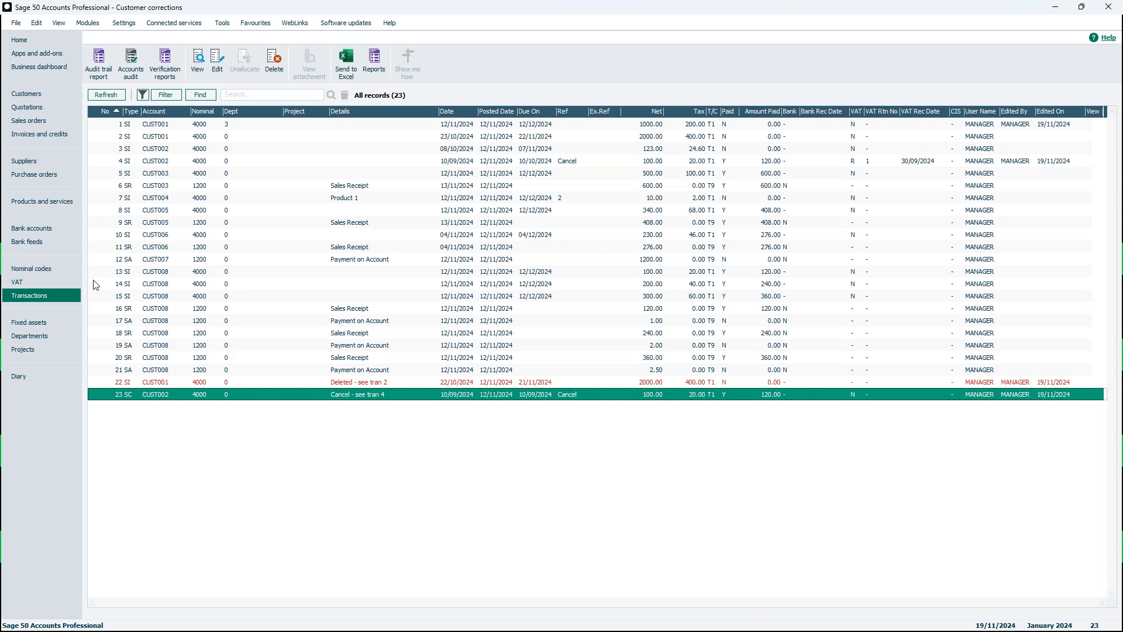
{"action": "left_click", "coordinate": [127, 178]}
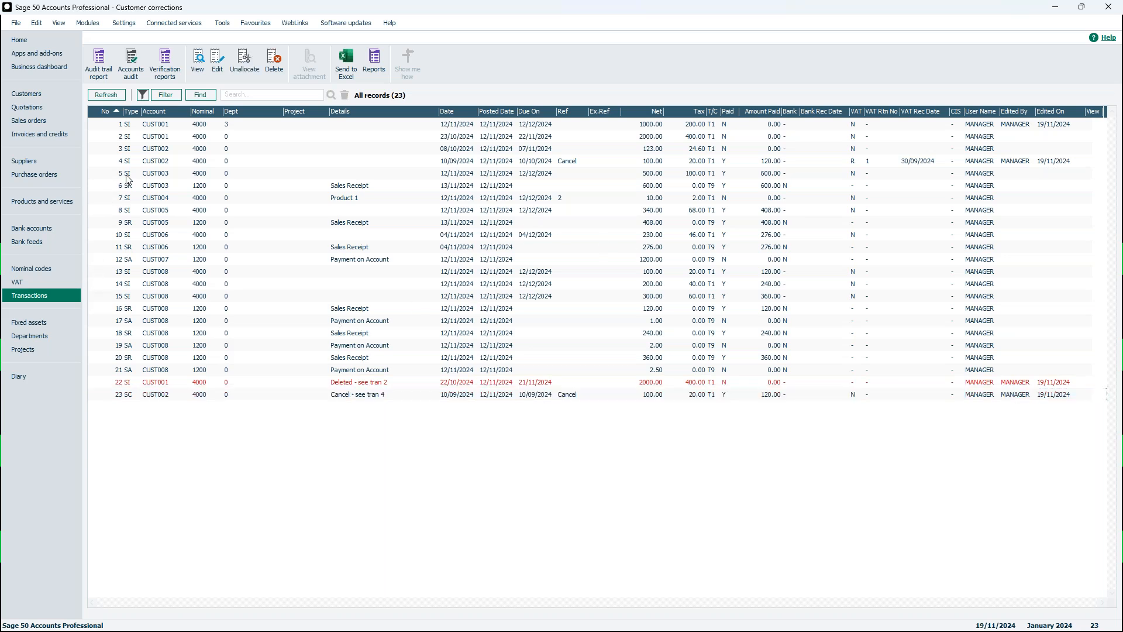
{"action": "left_click", "coordinate": [127, 174]}
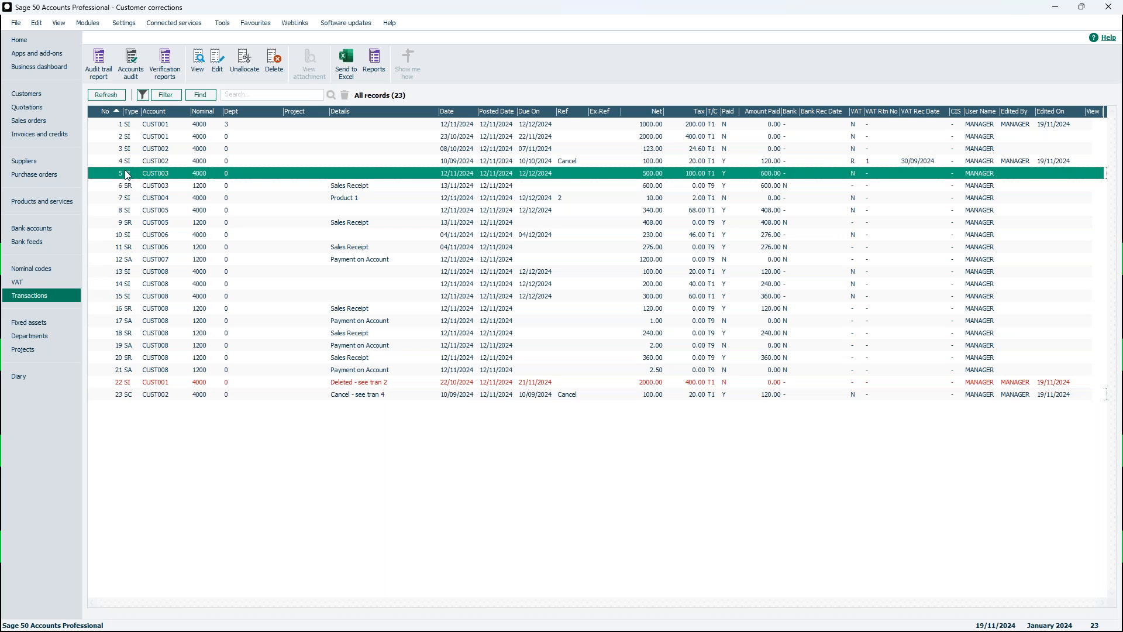
{"action": "left_click", "coordinate": [197, 64]}
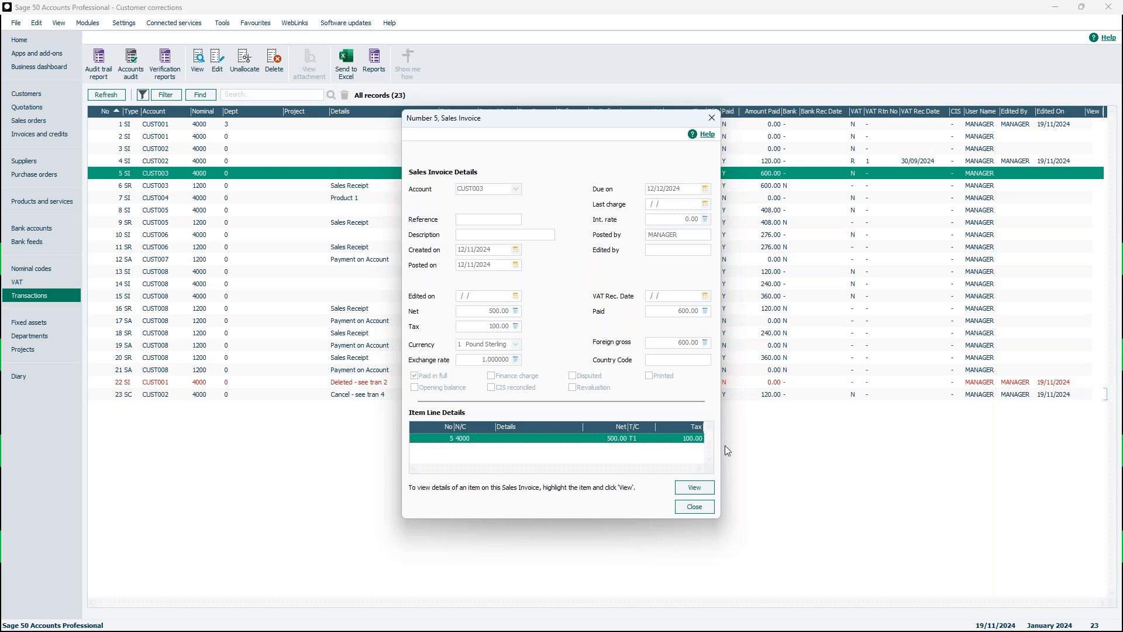
{"action": "left_click", "coordinate": [697, 488]}
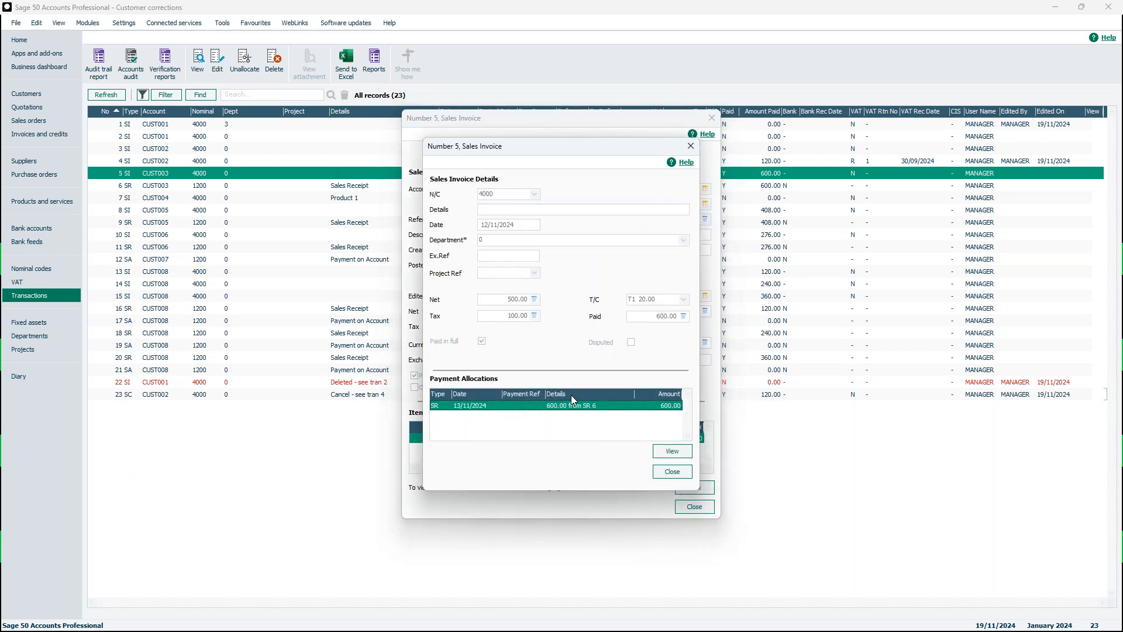
{"action": "left_click", "coordinate": [671, 473]}
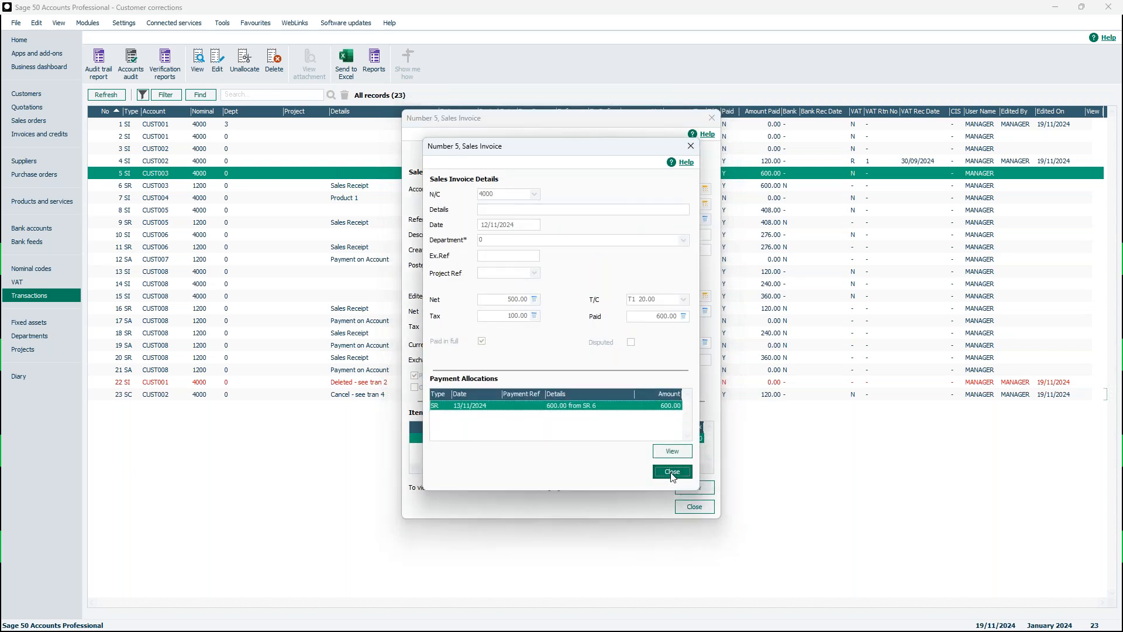
{"action": "left_click", "coordinate": [694, 506]}
Unallocate CUST003's sales receipt transaction 6 from its invoice and check sales invoice transaction 5 in the transactions list.
{"action": "left_click", "coordinate": [167, 184]}
{"action": "left_click", "coordinate": [168, 173]}
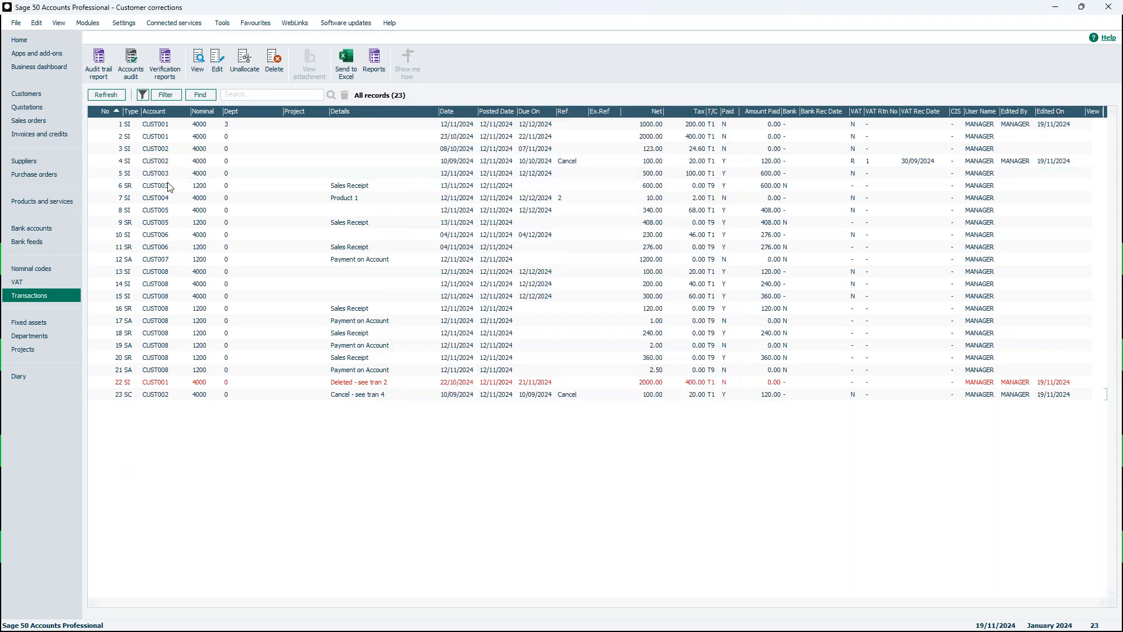
{"action": "left_click", "coordinate": [167, 186]}
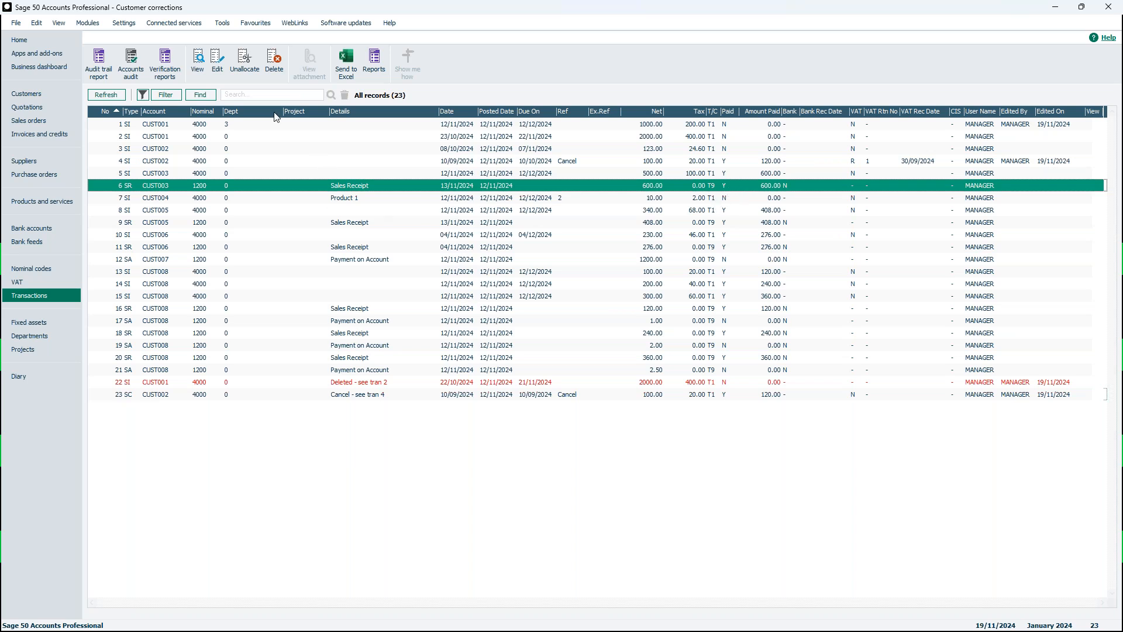
{"action": "left_click", "coordinate": [244, 59]}
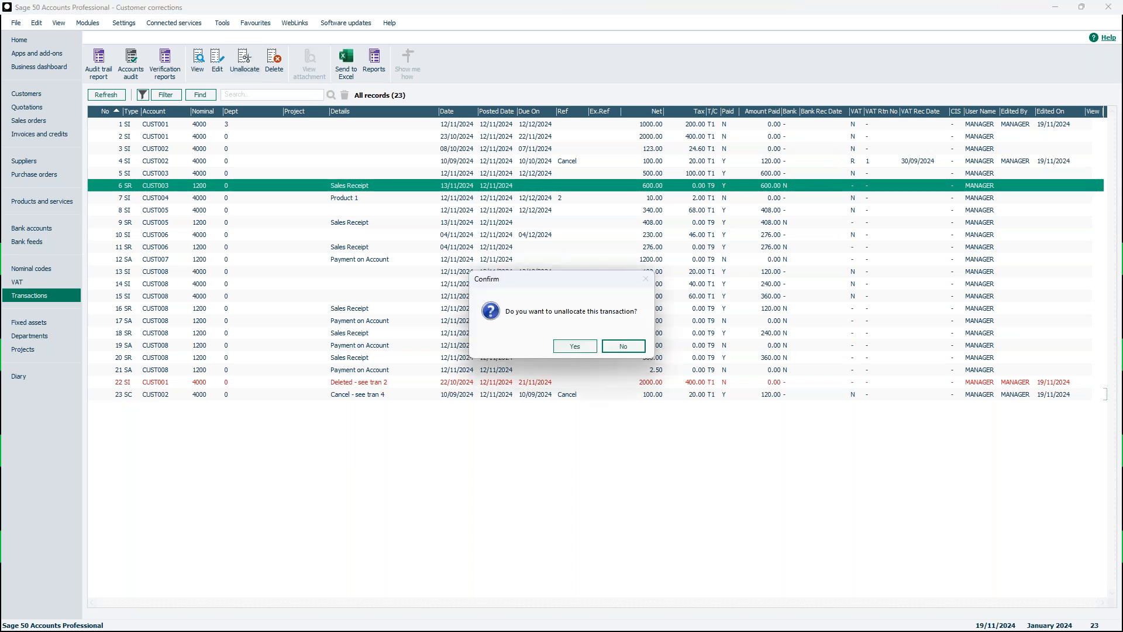
{"action": "left_click", "coordinate": [566, 347]}
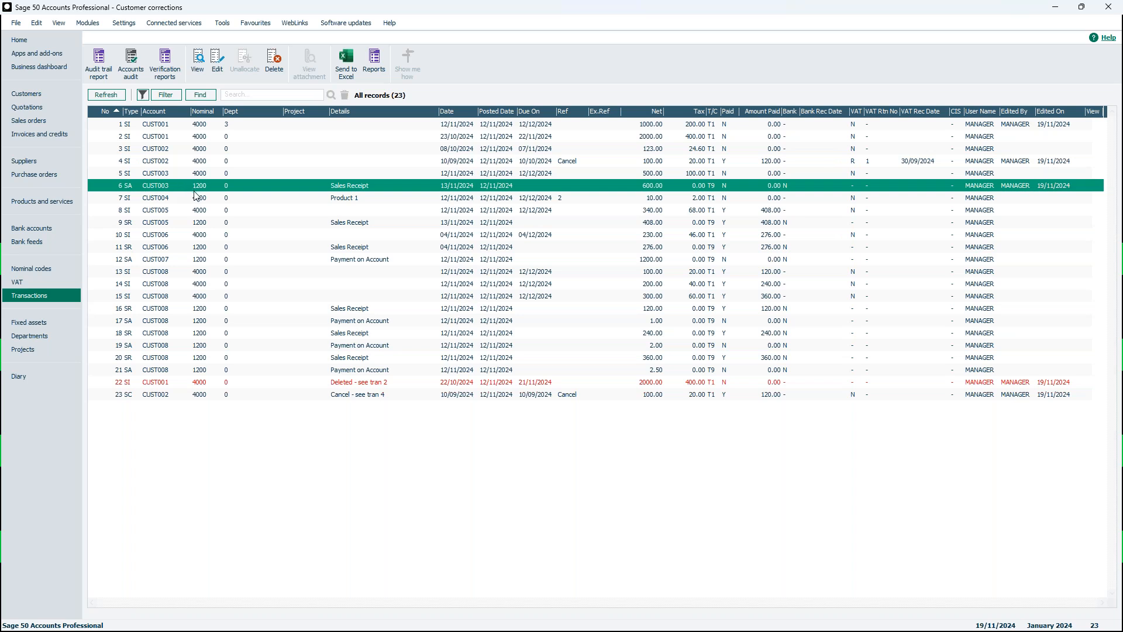
{"action": "left_click", "coordinate": [140, 179]}
{"action": "left_click", "coordinate": [140, 177]}
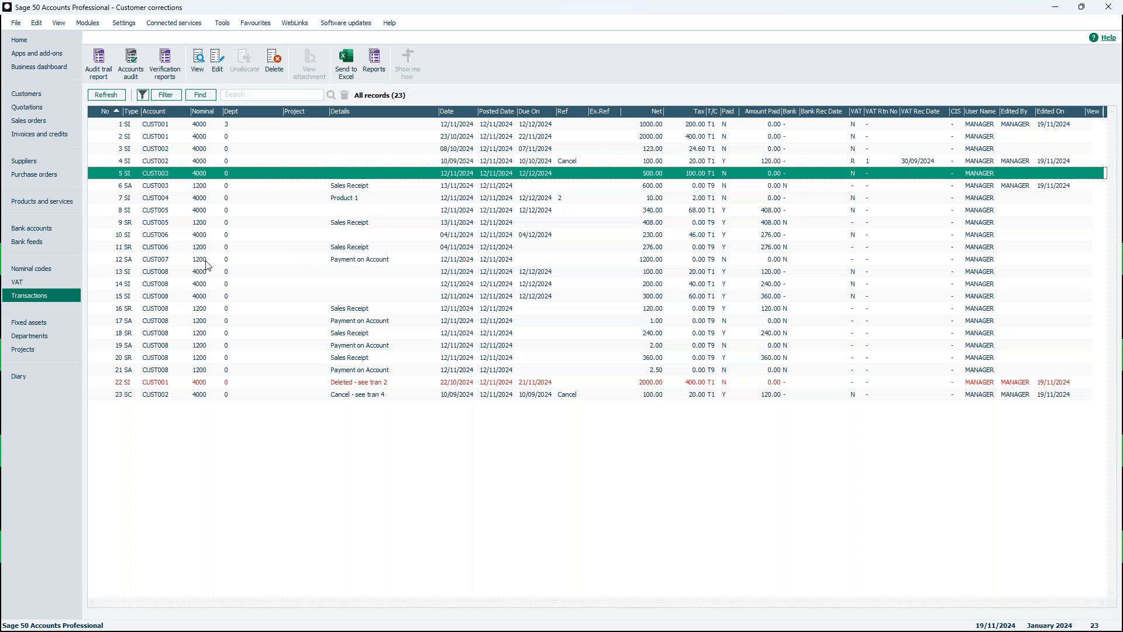
Select sales invoice transaction 7, view its source product invoice 2 for Customer 4, and close it without changes.
{"action": "left_click", "coordinate": [158, 199]}
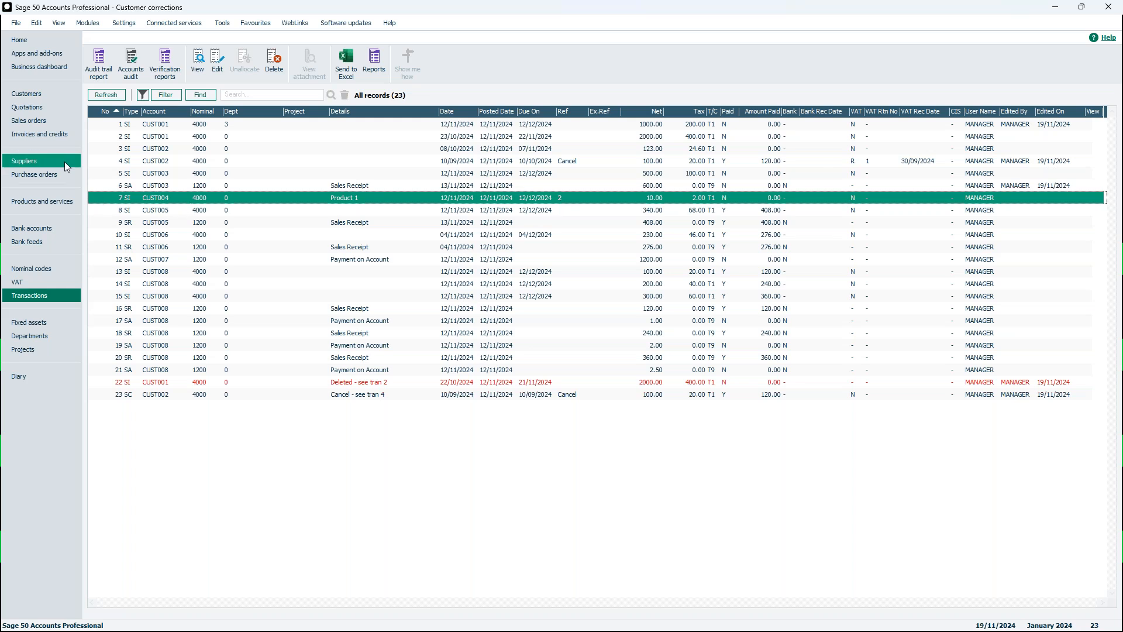
{"action": "left_click", "coordinate": [41, 136]}
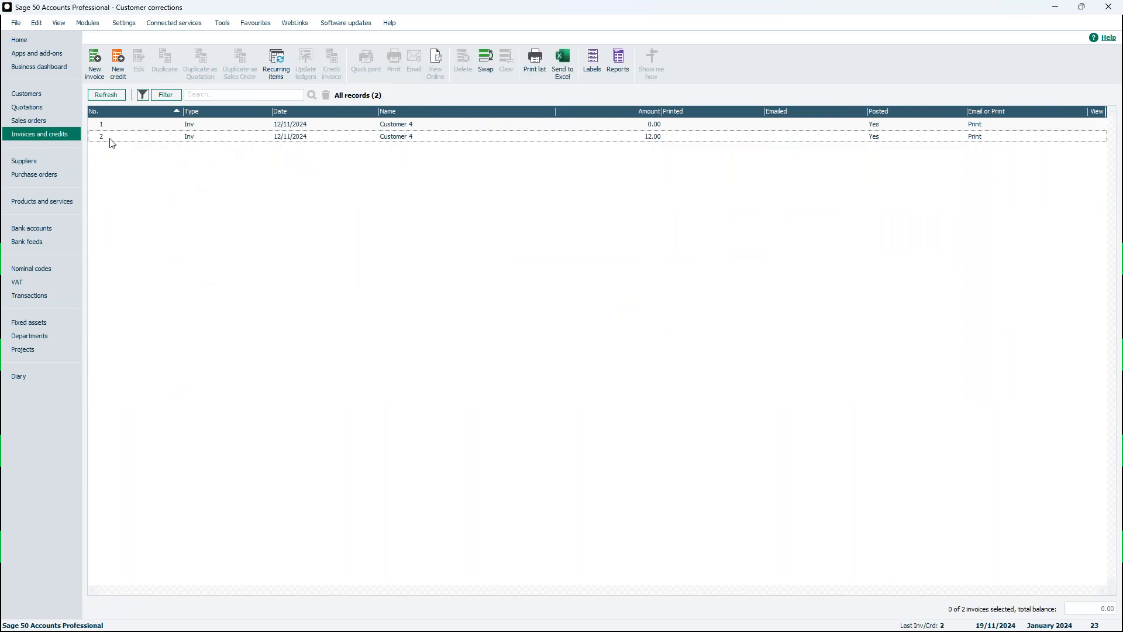
{"action": "left_click", "coordinate": [299, 140]}
{"action": "double_click", "coordinate": [300, 143]}
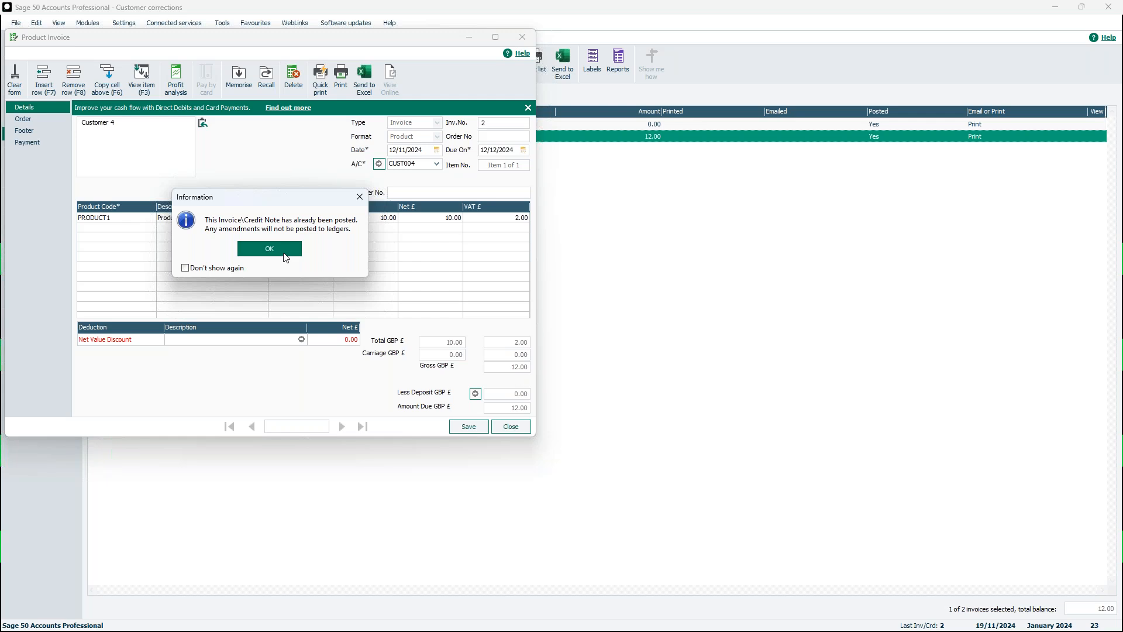
{"action": "left_click", "coordinate": [269, 248]}
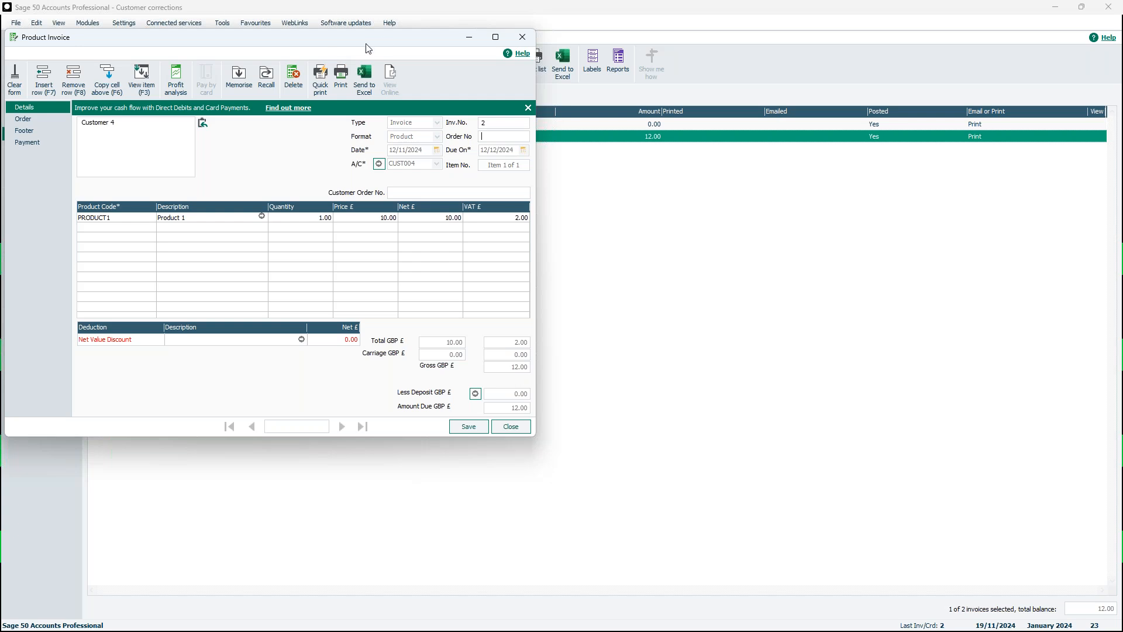
{"action": "left_click", "coordinate": [522, 37]}
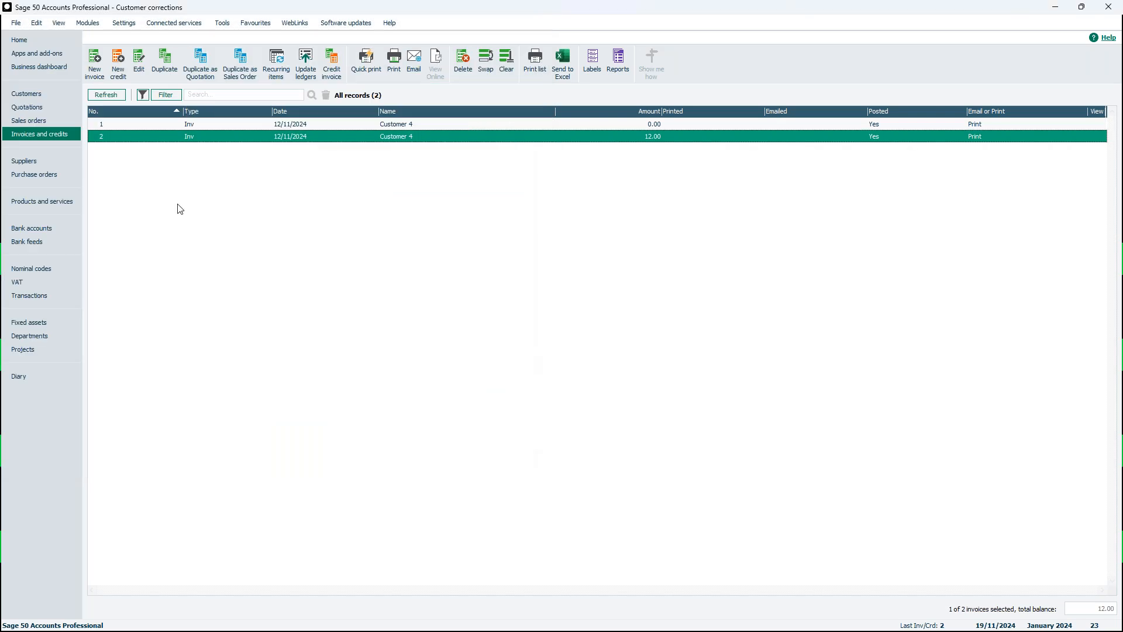
Review the stock activity on the PRODUCT1 record, including the goods out for invoice 2, and close the record.
{"action": "left_click", "coordinate": [58, 201]}
{"action": "double_click", "coordinate": [130, 125]}
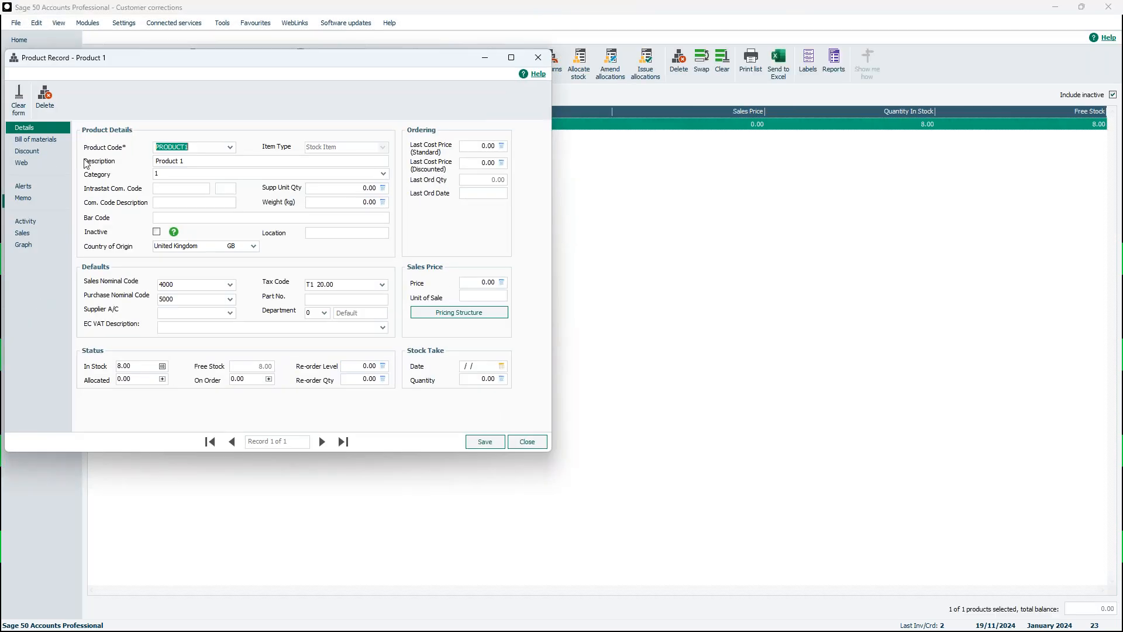
{"action": "left_click", "coordinate": [34, 220]}
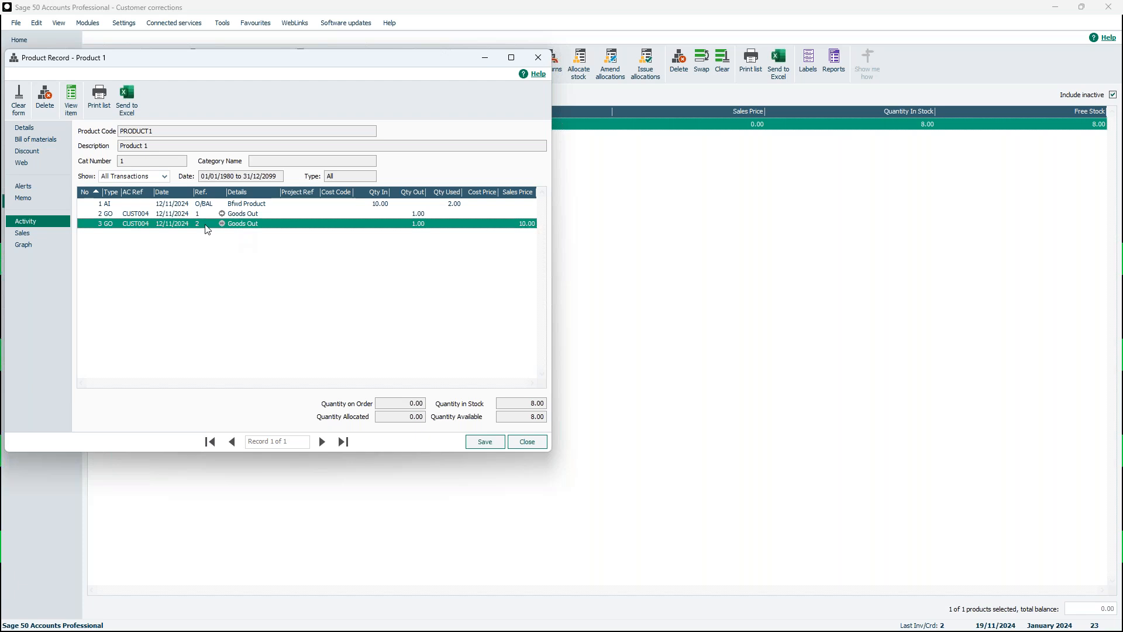
{"action": "left_click", "coordinate": [538, 57]}
Delete sales invoice transaction 7 for CUST004 from the transactions list.
{"action": "left_click", "coordinate": [32, 296]}
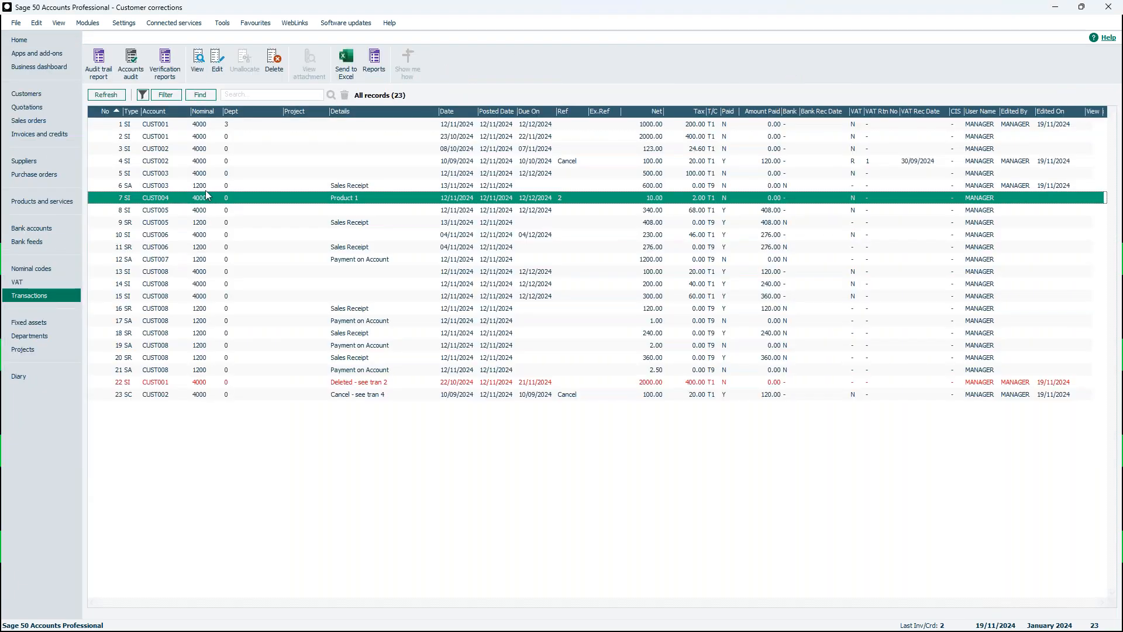
{"action": "left_click", "coordinate": [274, 75]}
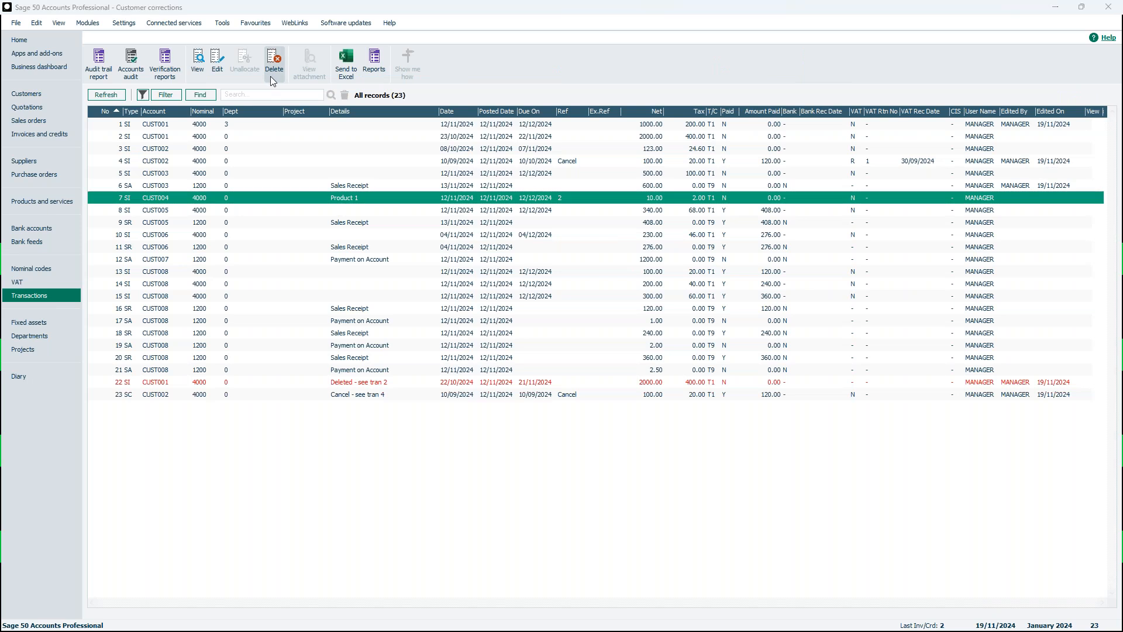
{"action": "left_click", "coordinate": [668, 507]}
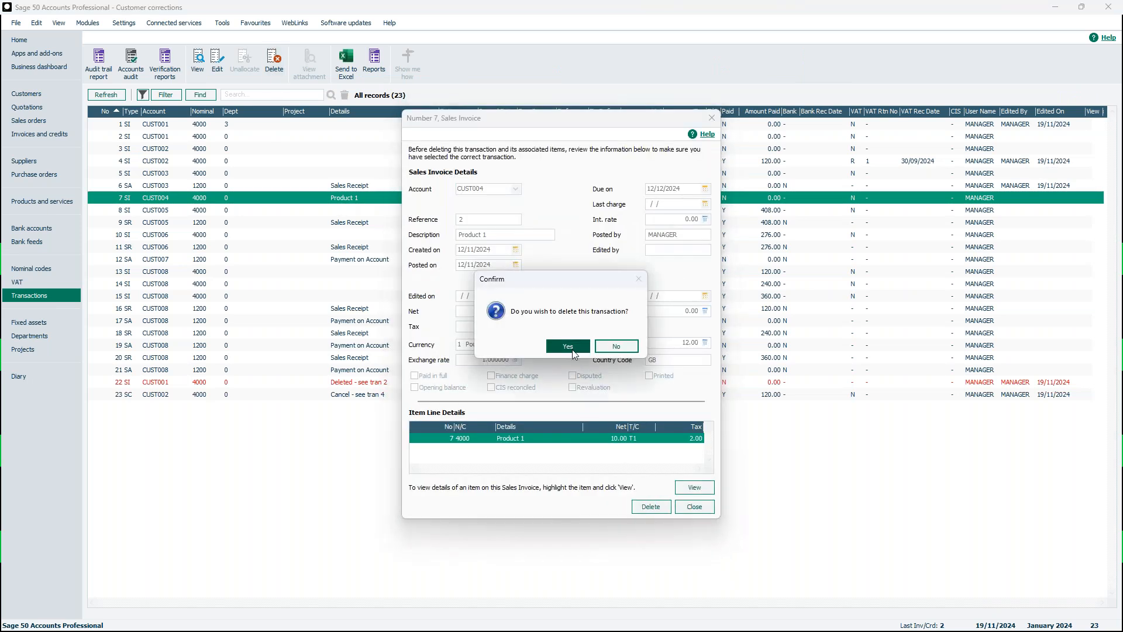
{"action": "left_click", "coordinate": [567, 345]}
{"action": "left_click", "coordinate": [695, 506]}
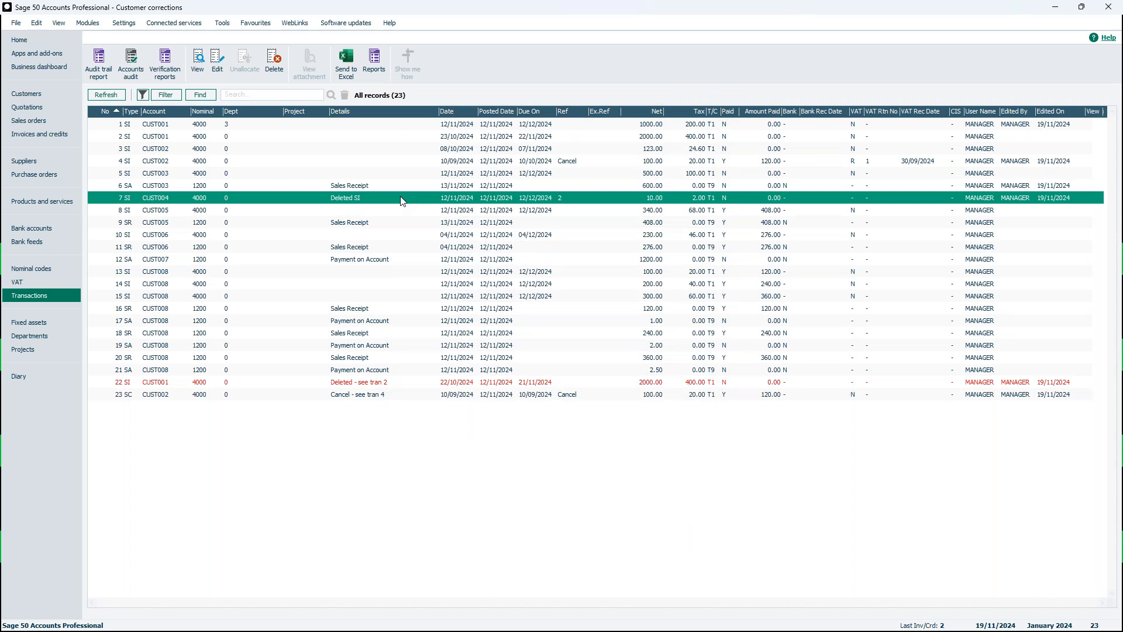
Check invoice 2 in the invoices list and the PRODUCT1 stock activity following the transaction's deletion.
{"action": "left_click", "coordinate": [29, 135]}
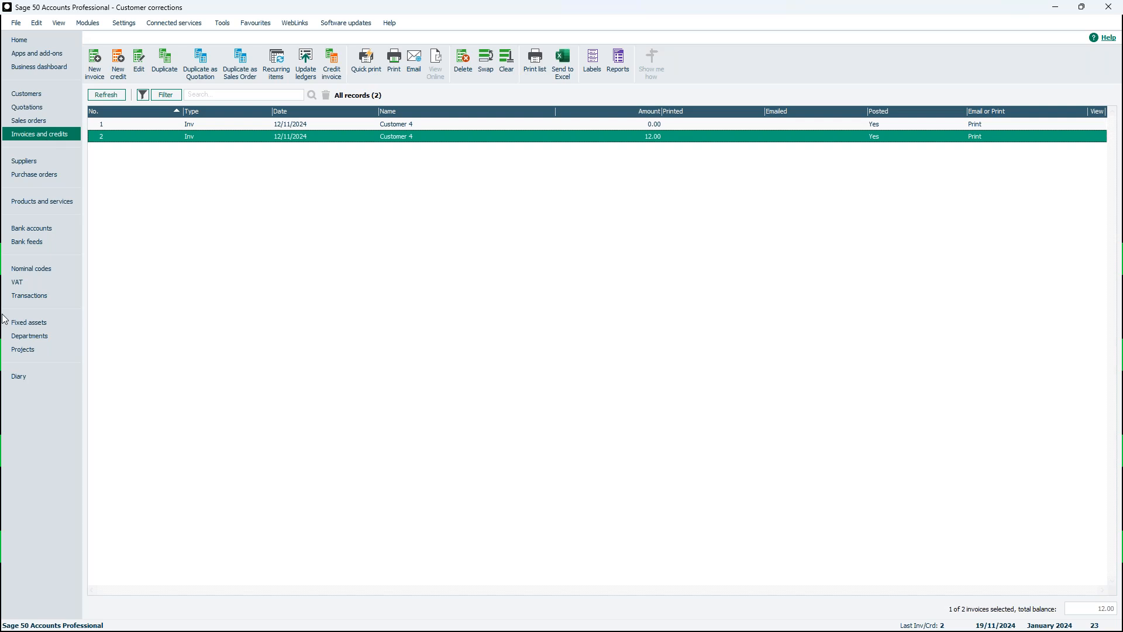
{"action": "left_click", "coordinate": [40, 201]}
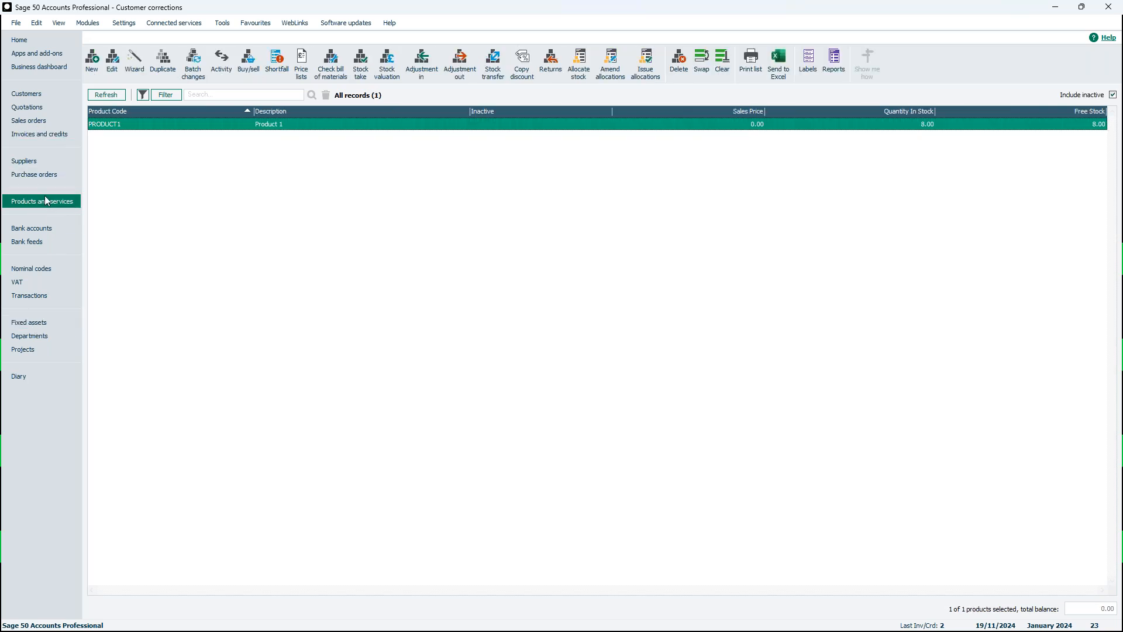
{"action": "double_click", "coordinate": [226, 124]}
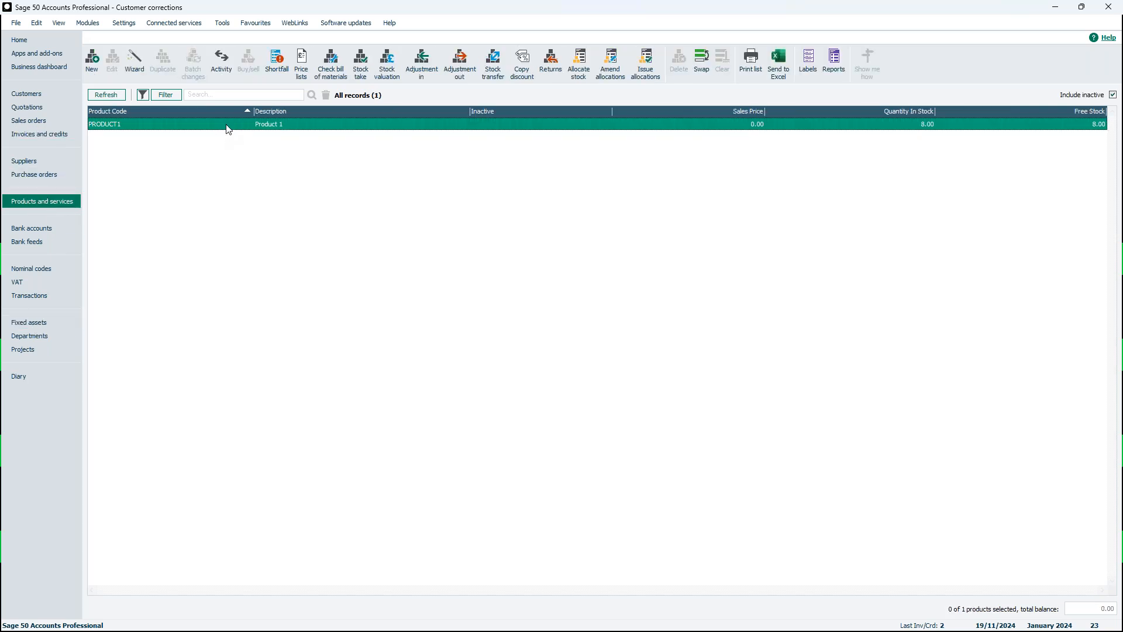
{"action": "left_click", "coordinate": [46, 222]}
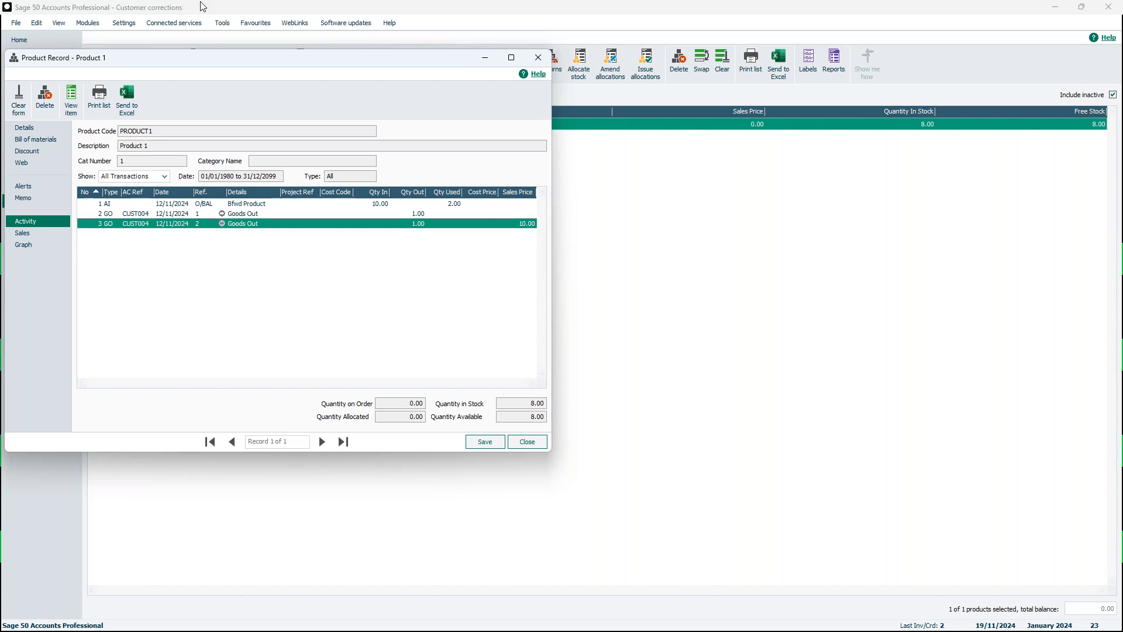
{"action": "left_click", "coordinate": [549, 60]}
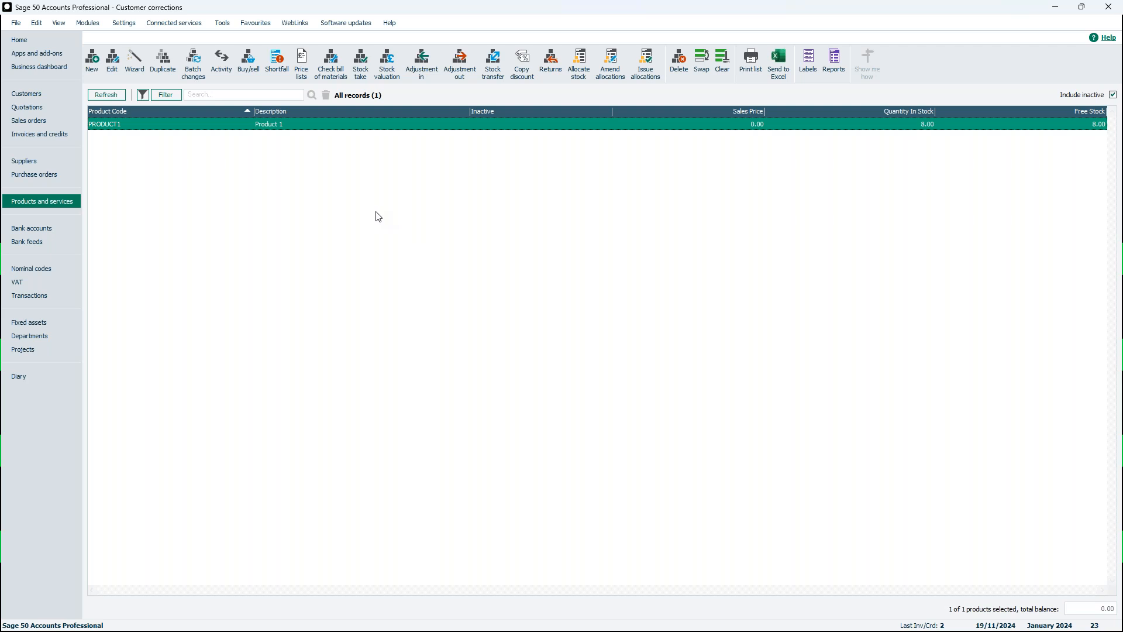
{"action": "left_click", "coordinate": [49, 135]}
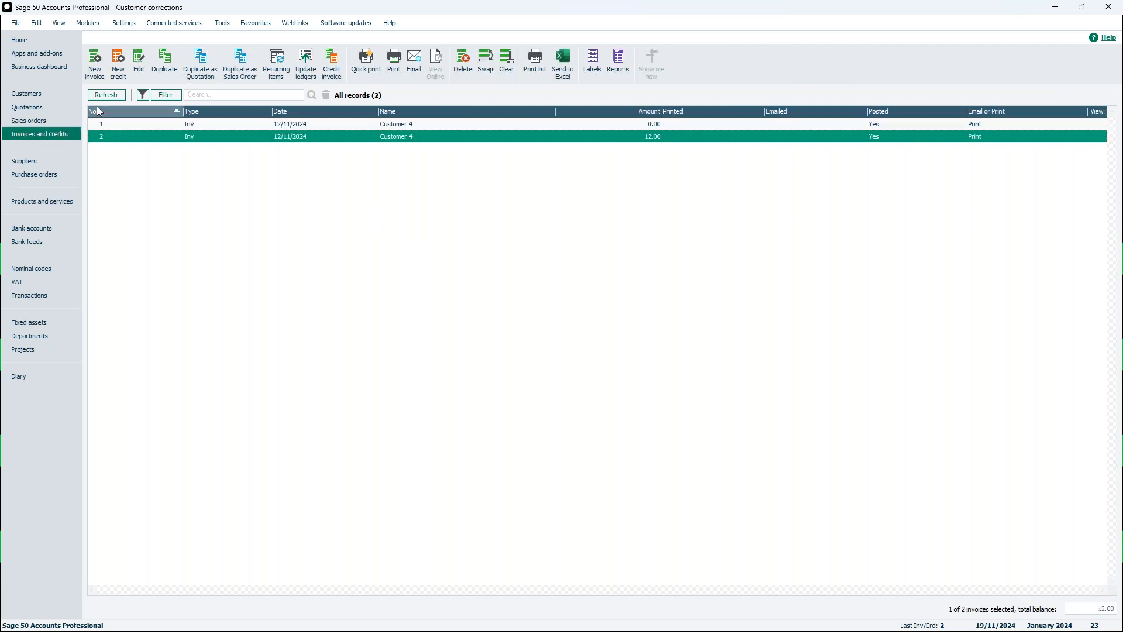
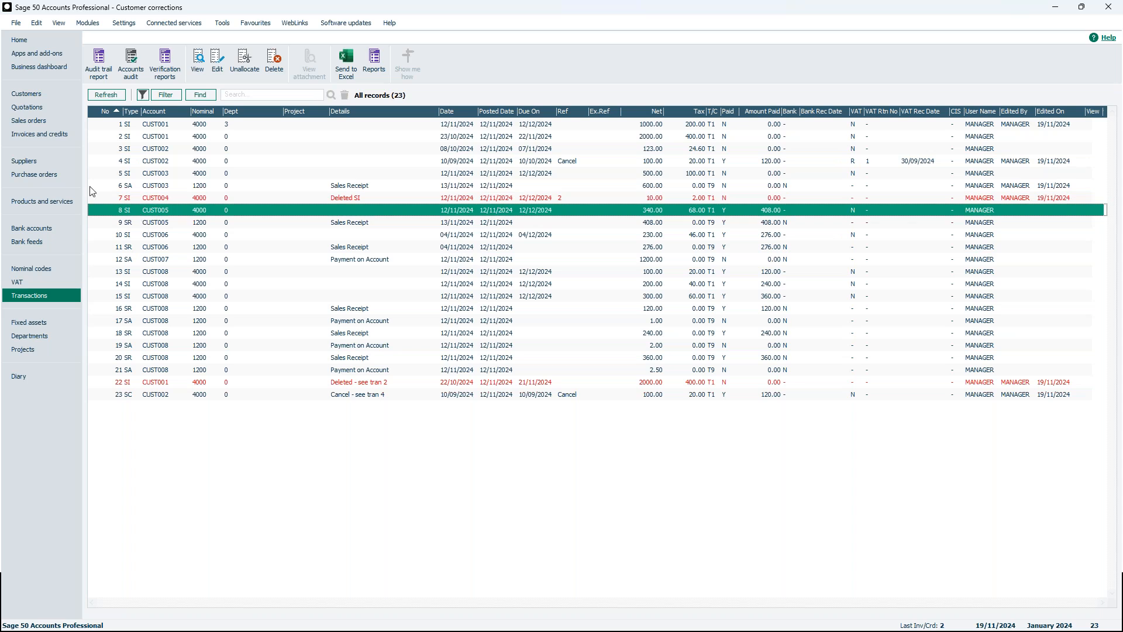
Select sales receipt transaction 9, review its allocation in the activity of customer record CUST005, and close the record.
{"action": "left_click", "coordinate": [156, 227]}
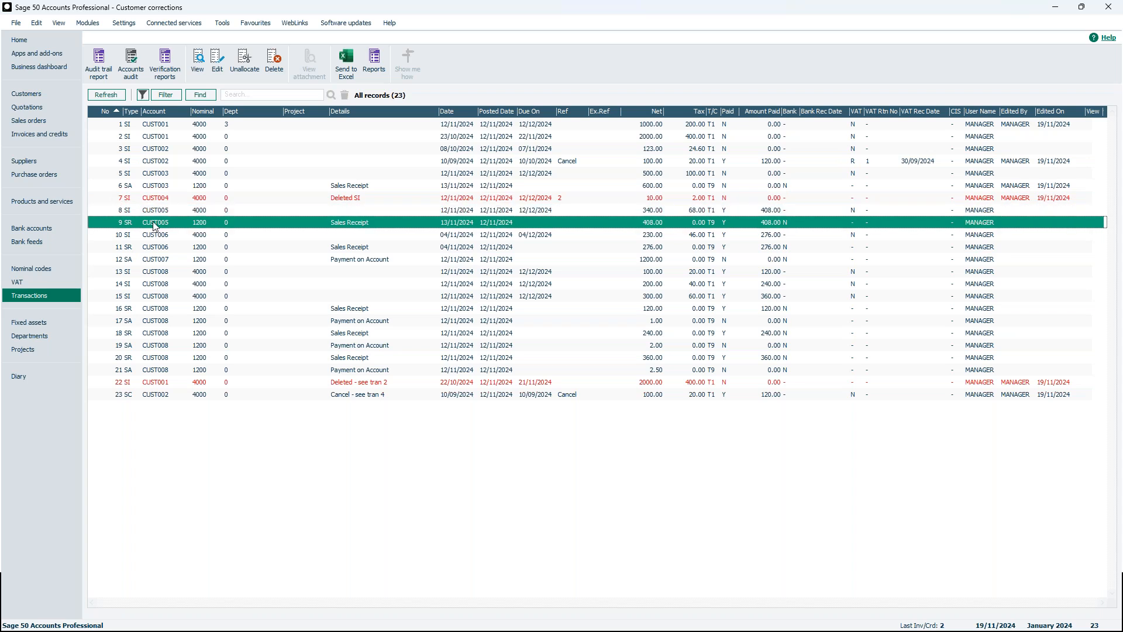
{"action": "left_click", "coordinate": [43, 88]}
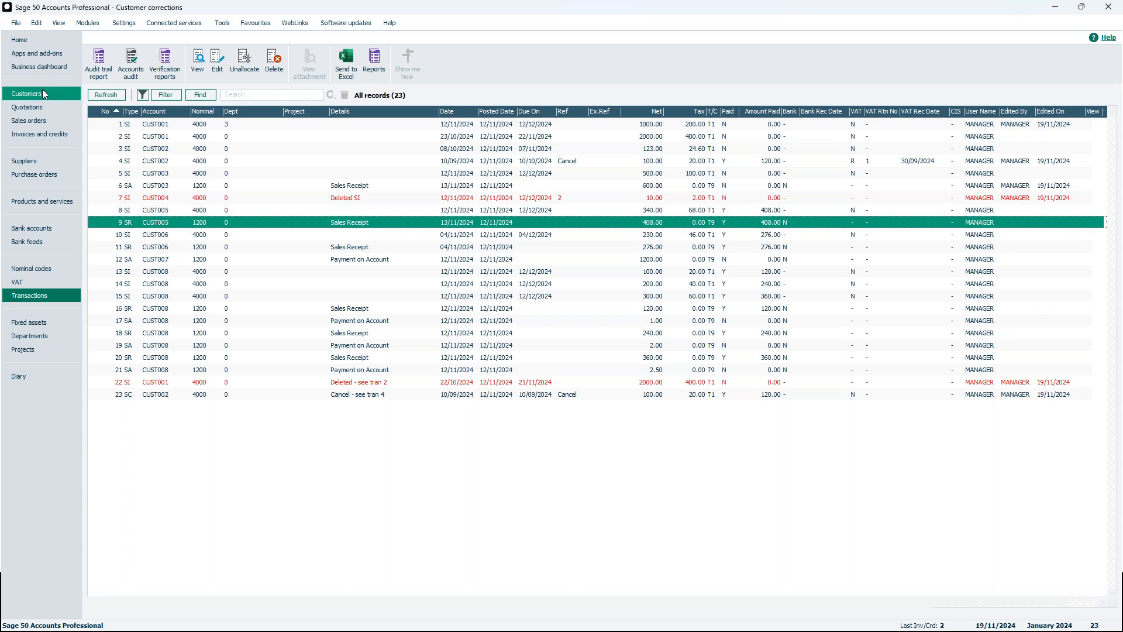
{"action": "left_click", "coordinate": [136, 172]}
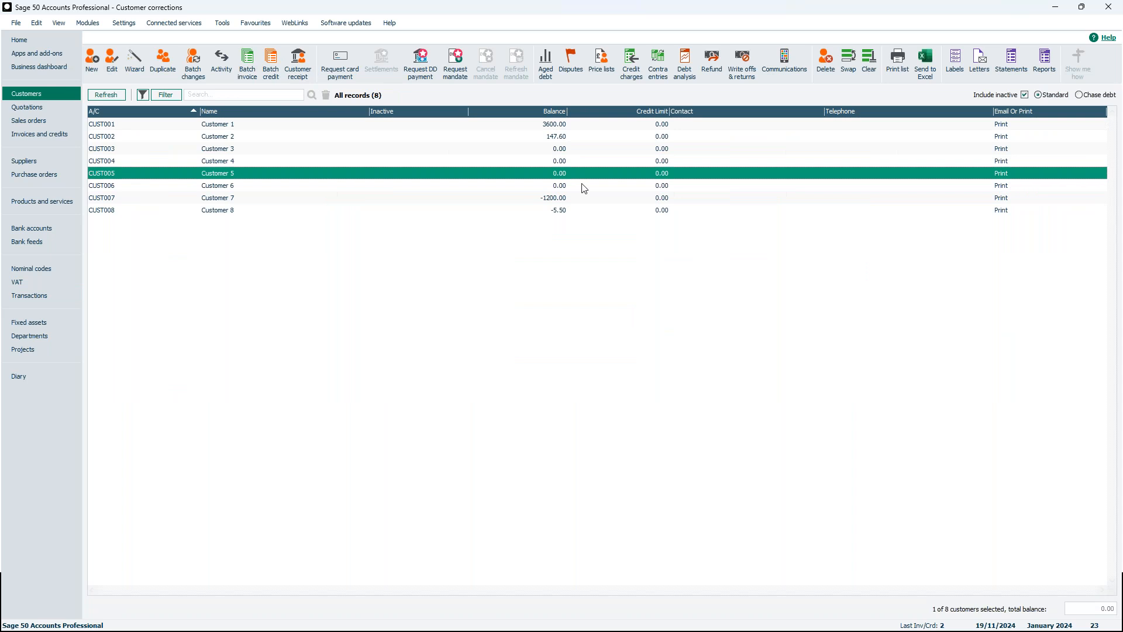
{"action": "double_click", "coordinate": [512, 170]}
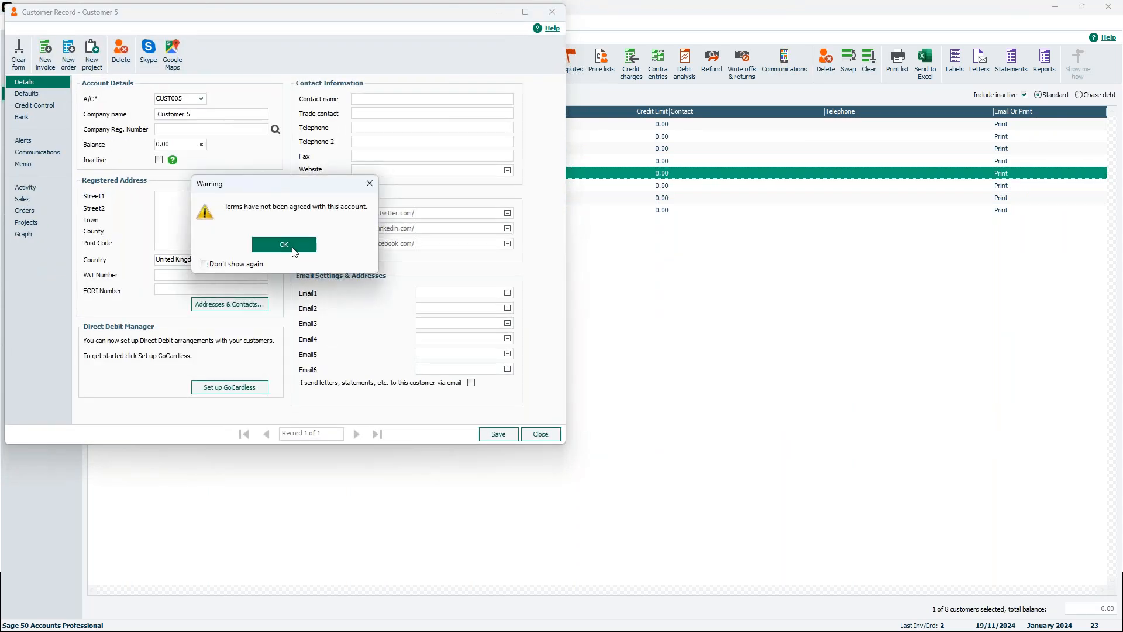
{"action": "left_click", "coordinate": [285, 244]}
{"action": "left_click", "coordinate": [31, 185]}
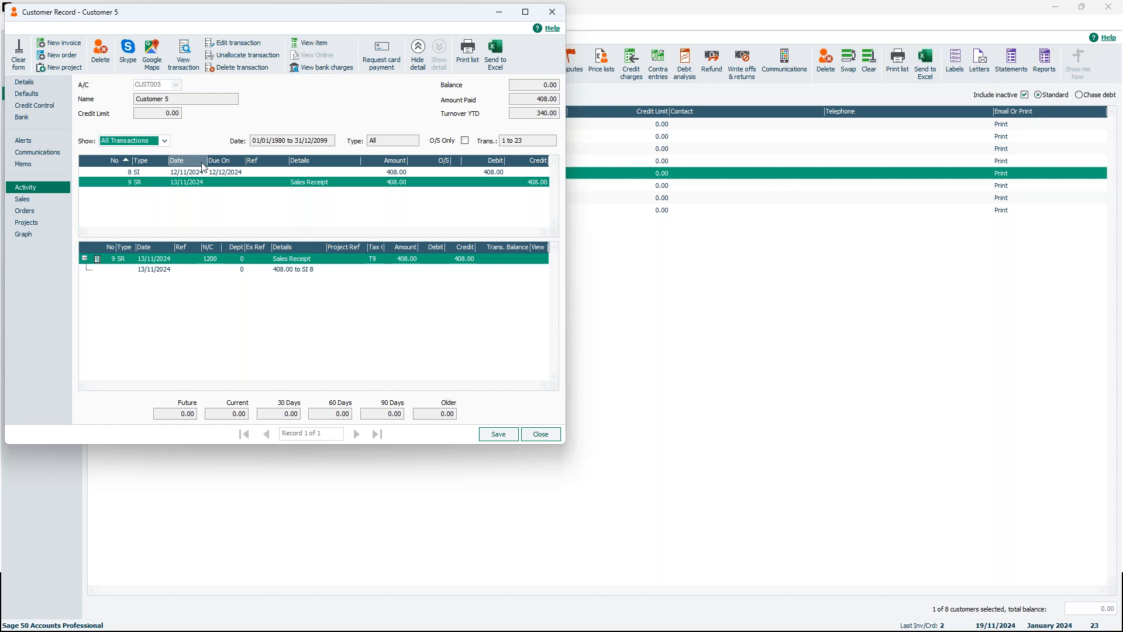
{"action": "left_click", "coordinate": [203, 181]}
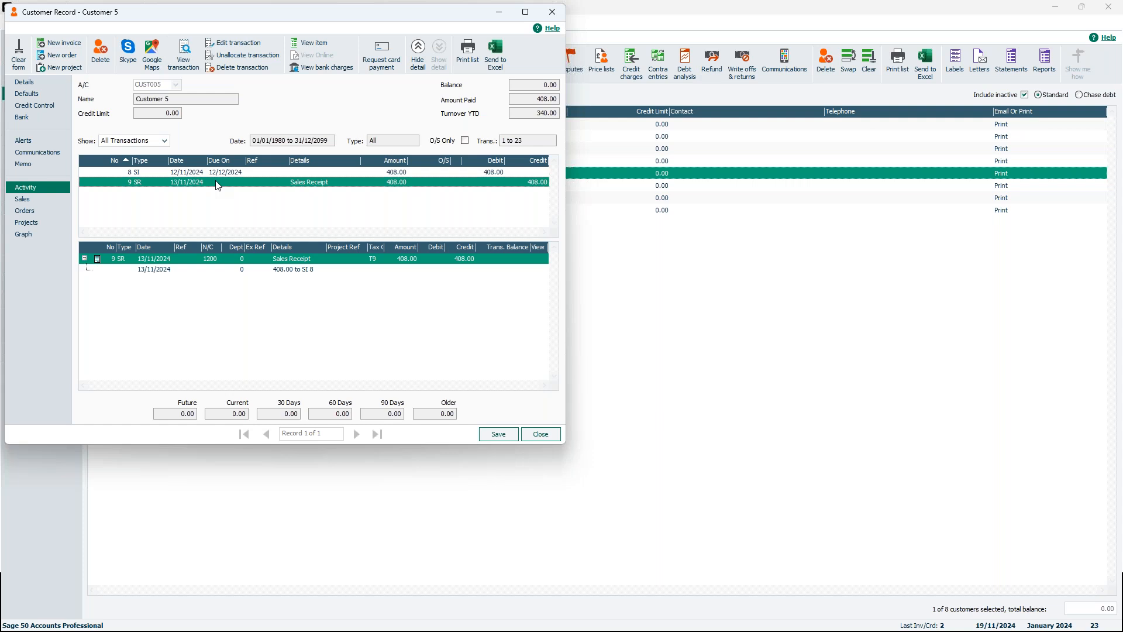
{"action": "left_click", "coordinate": [552, 12]}
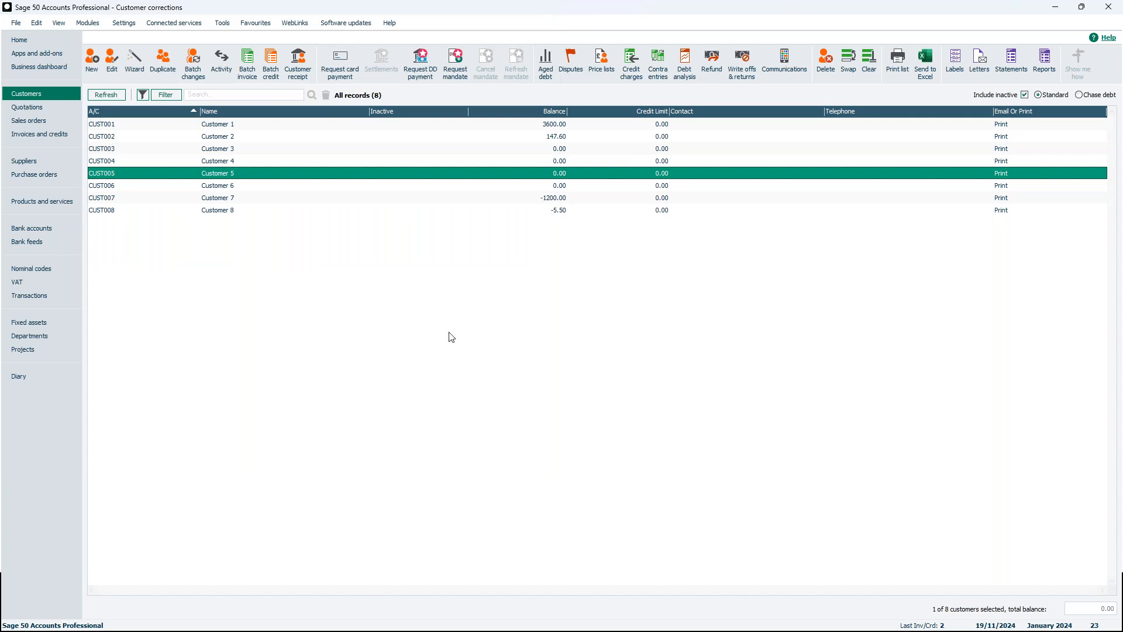
Look up sales invoice transaction 8 in the transactions list and start a batch credit for CUST005 dated 12/11/2024.
{"action": "left_click", "coordinate": [29, 296]}
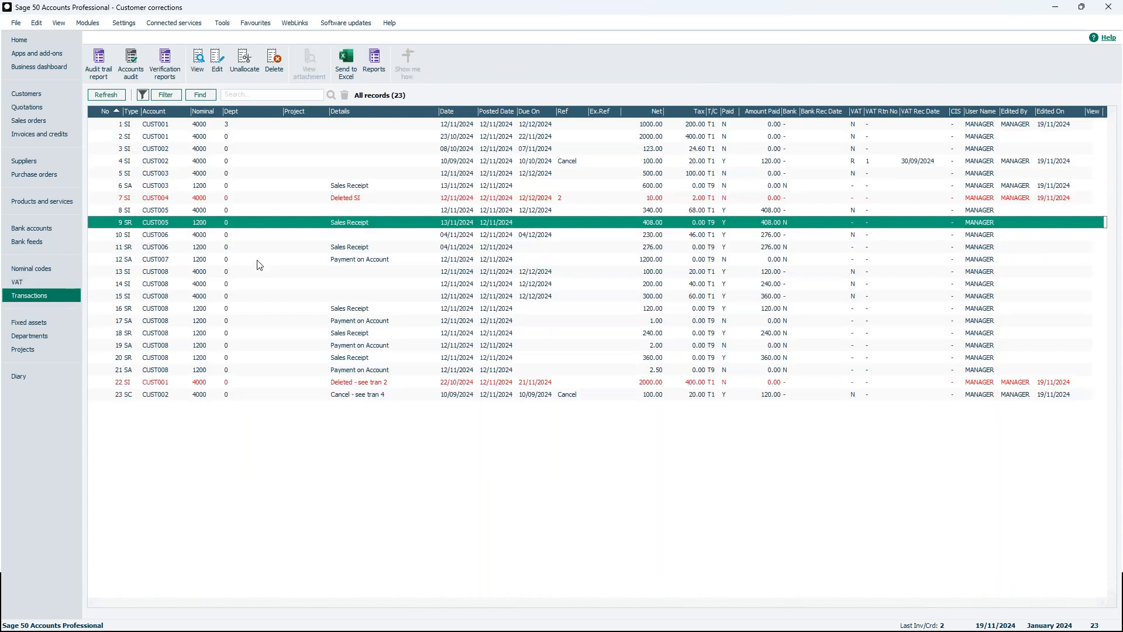
{"action": "left_click", "coordinate": [641, 213]}
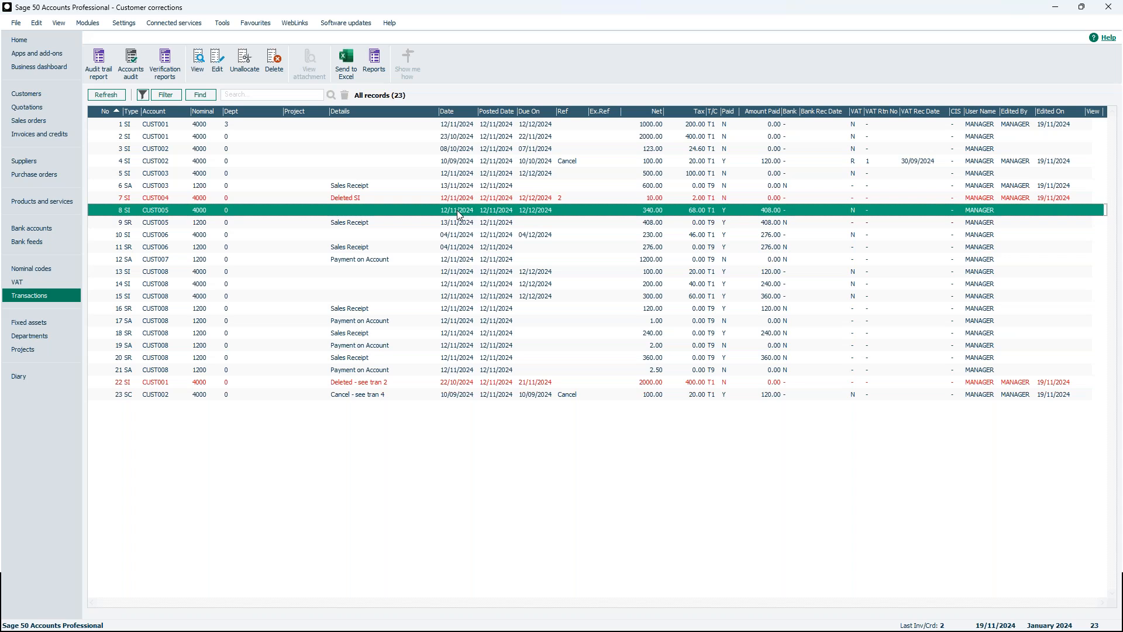
{"action": "left_click", "coordinate": [40, 94]}
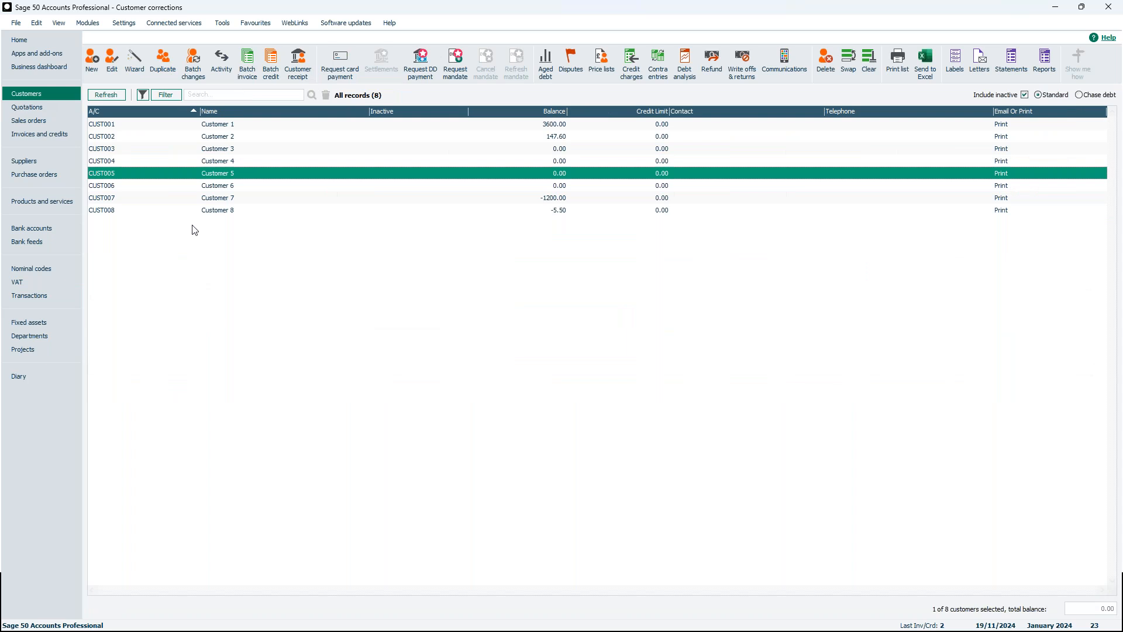
{"action": "left_click", "coordinate": [271, 73]}
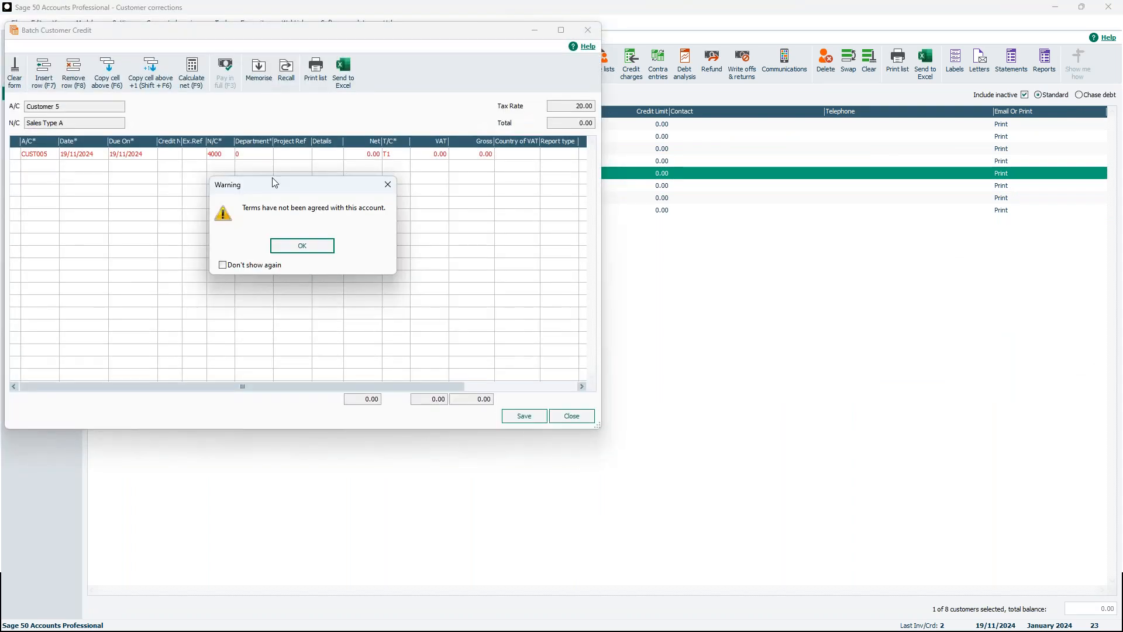
{"action": "left_click", "coordinate": [302, 245]}
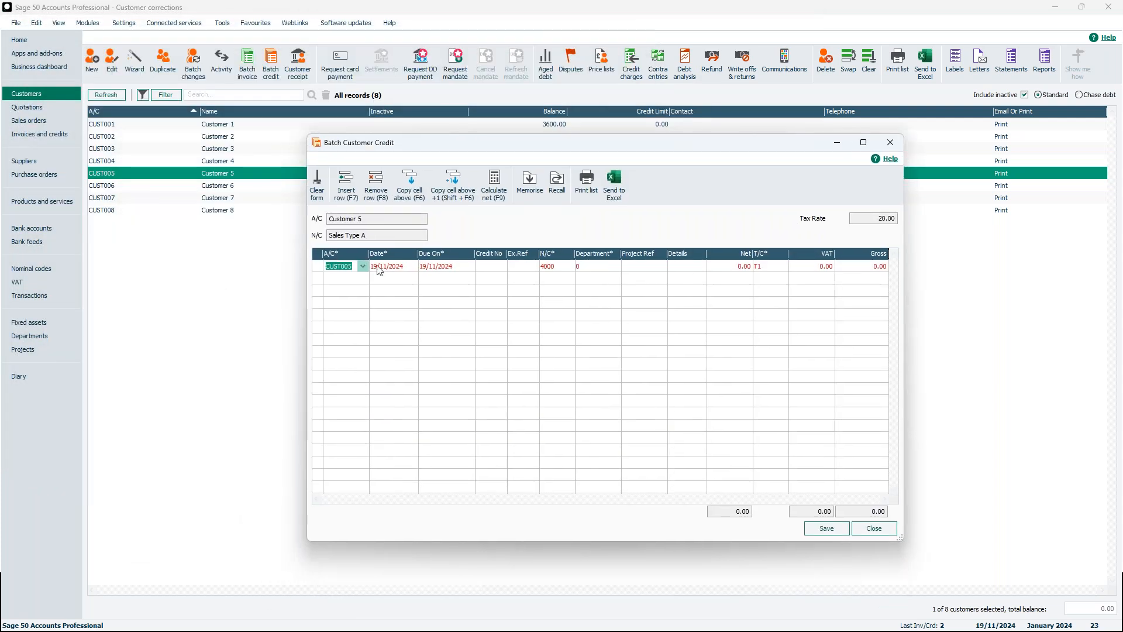
{"action": "left_click", "coordinate": [410, 268]}
{"action": "left_click", "coordinate": [412, 267]}
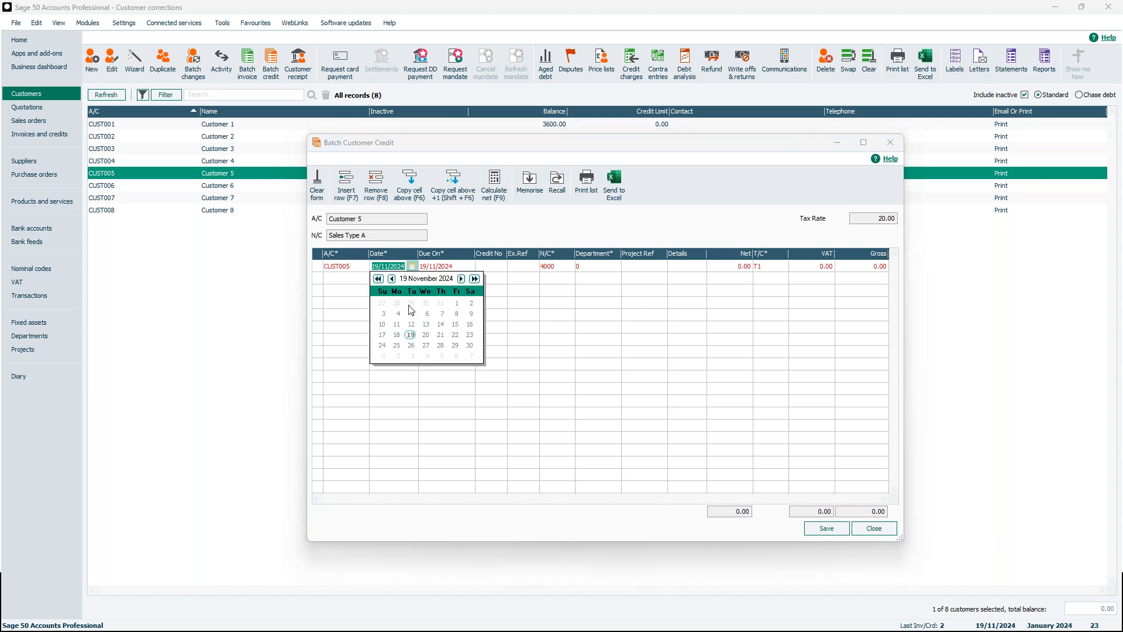
{"action": "left_click", "coordinate": [410, 324]}
{"action": "left_click", "coordinate": [451, 238]}
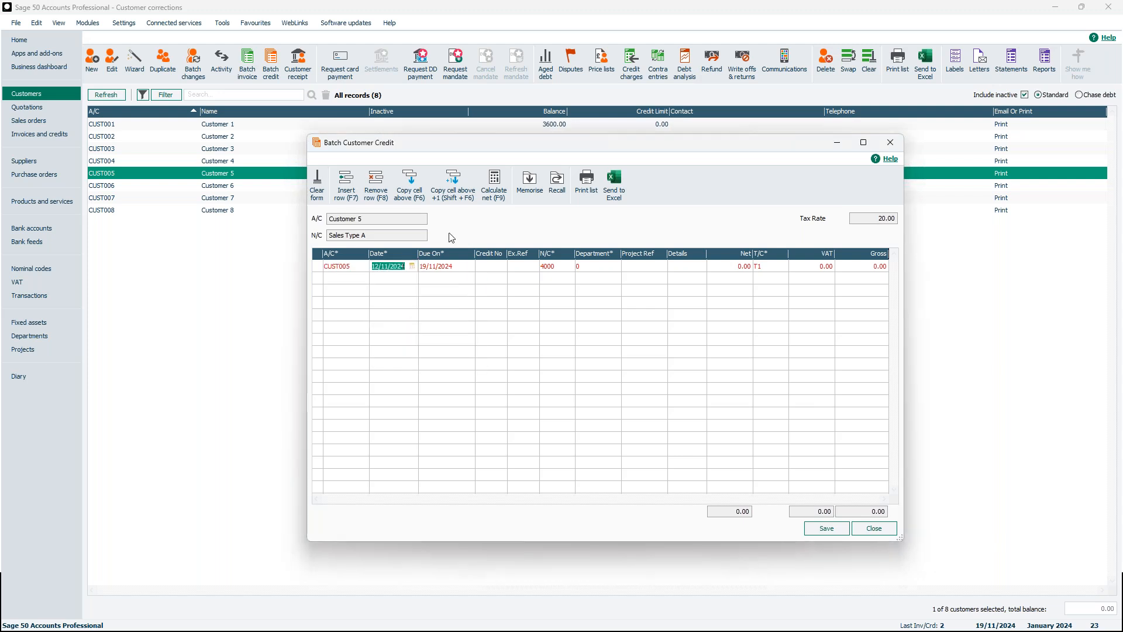
Complete the credit line on nominal code 4000 with a net amount of 340.00 at tax code T1, and save and close the batch.
{"action": "left_click", "coordinate": [551, 267]}
{"action": "left_click", "coordinate": [723, 270]}
{"action": "type", "text": "4"}
{"action": "left_click", "coordinate": [494, 193]}
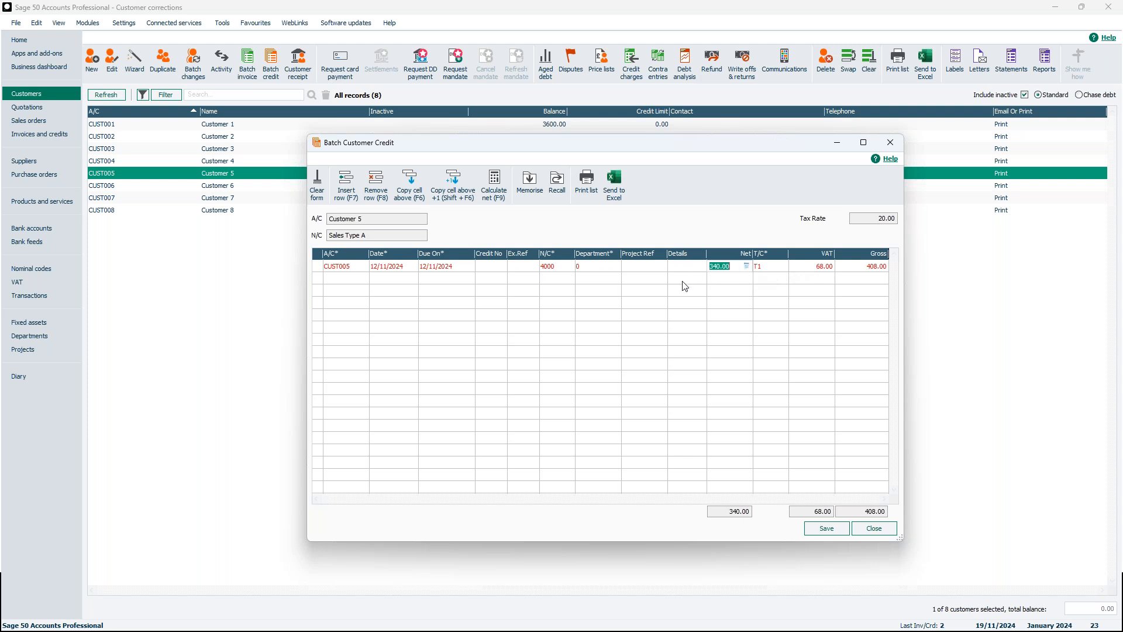
{"action": "left_click", "coordinate": [833, 530]}
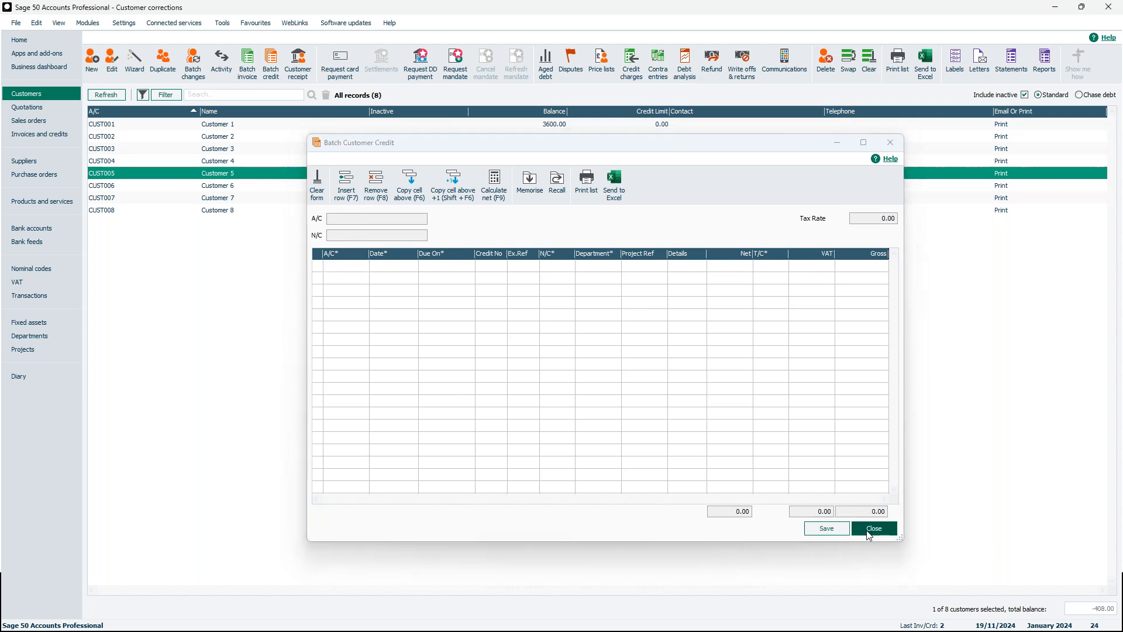
{"action": "left_click", "coordinate": [869, 530]}
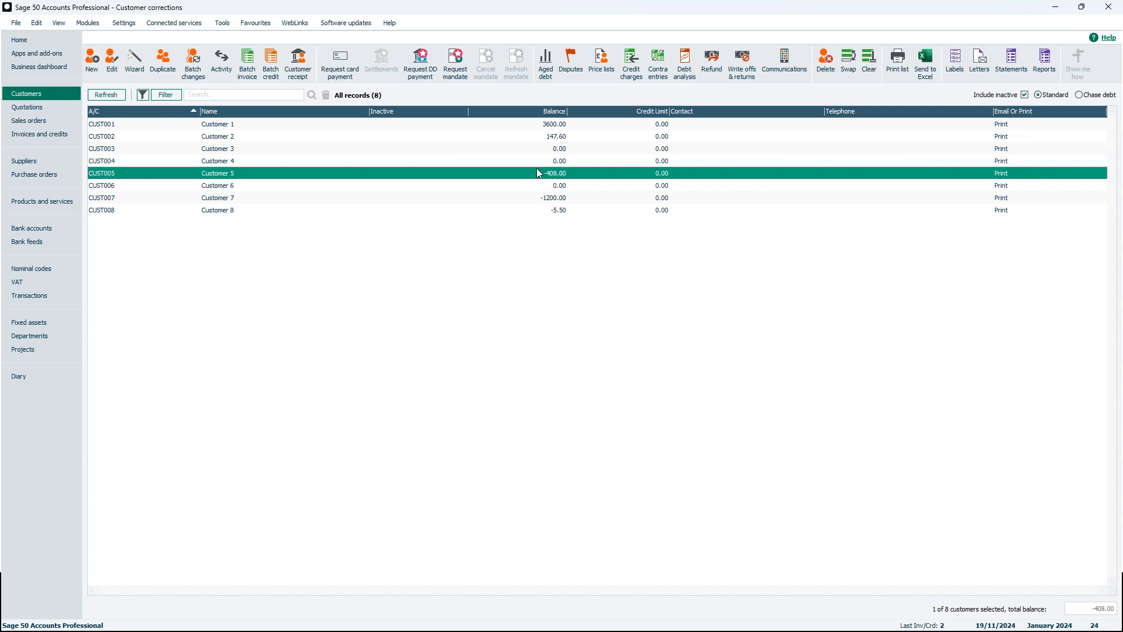
Review the invoice, receipt and new credit in the activity of customer record CUST005, and close the record.
{"action": "left_click", "coordinate": [407, 171]}
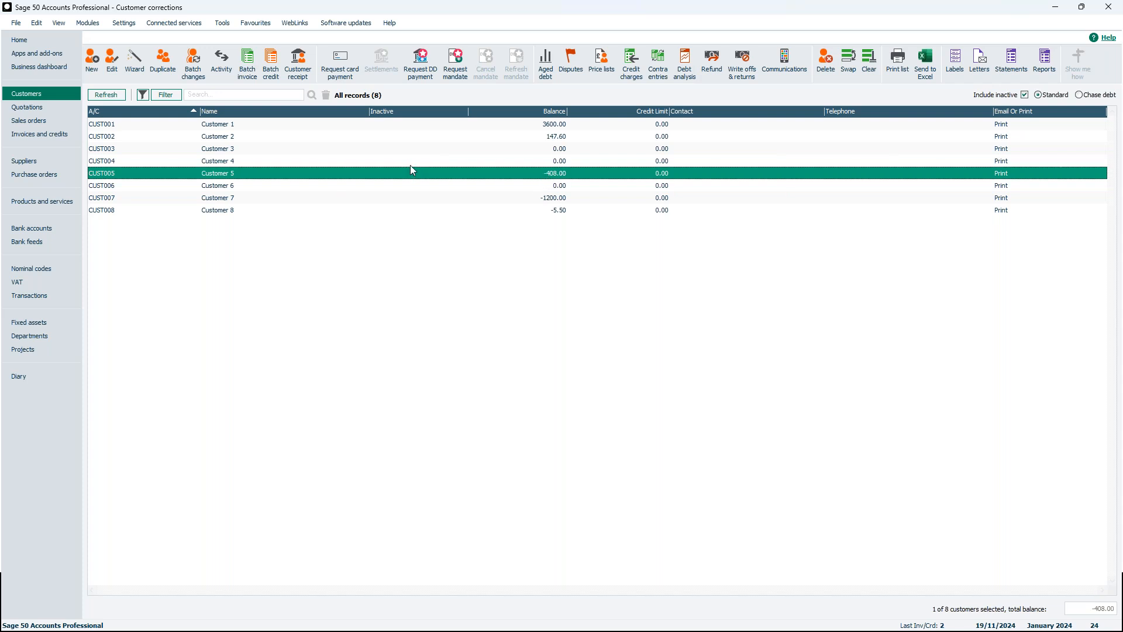
{"action": "left_click", "coordinate": [429, 178]}
{"action": "double_click", "coordinate": [428, 177]}
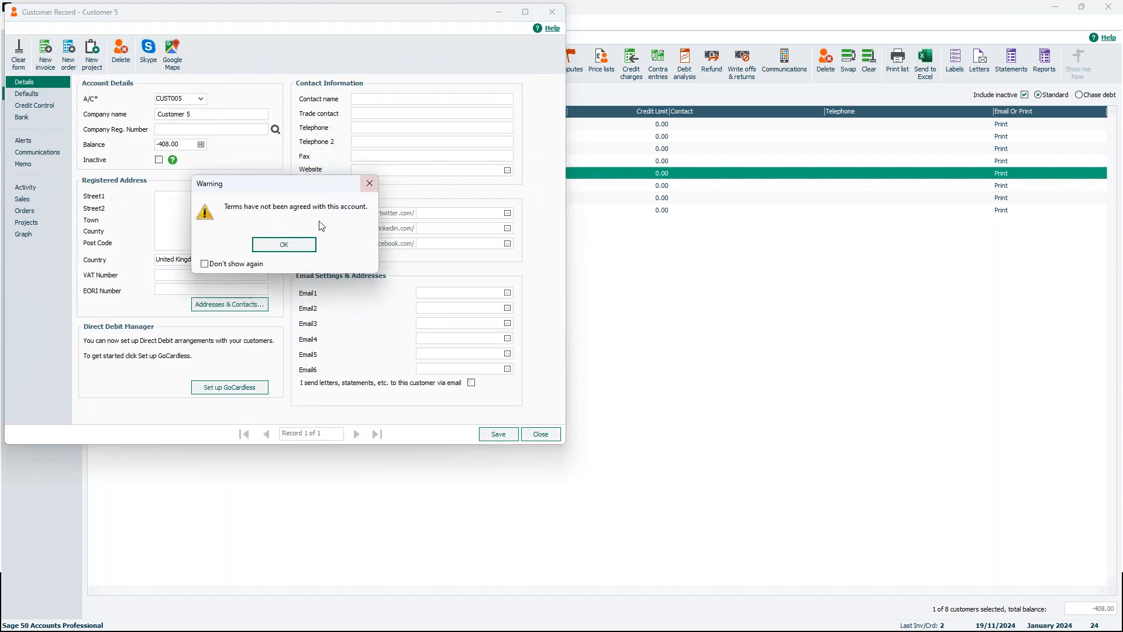
{"action": "left_click", "coordinate": [298, 245]}
{"action": "left_click", "coordinate": [44, 188]}
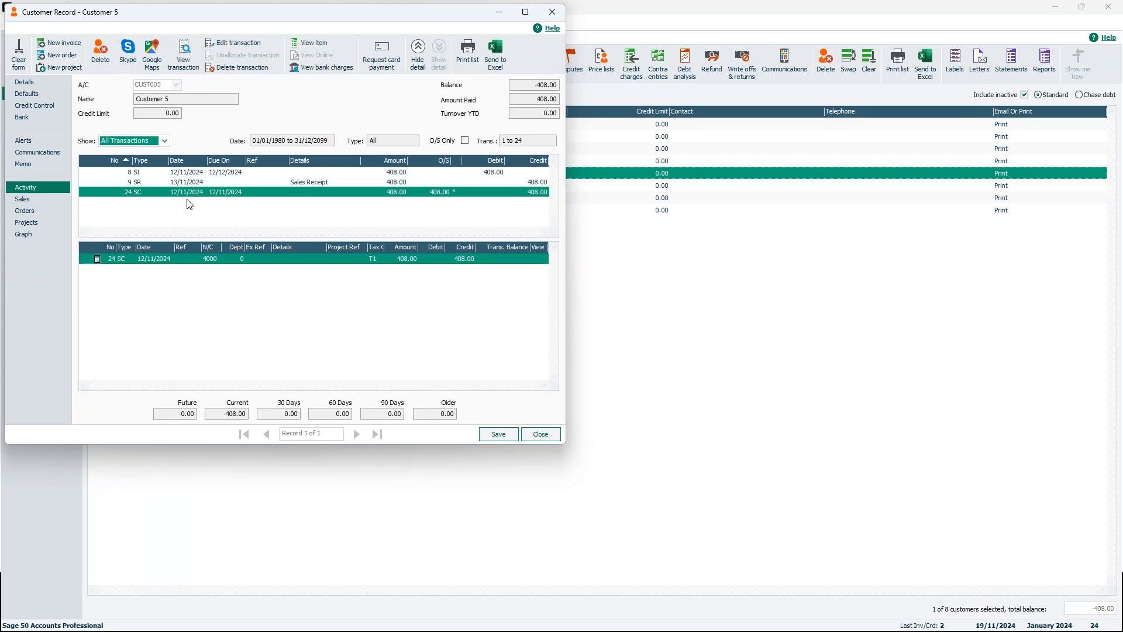
{"action": "left_click", "coordinate": [186, 173]}
{"action": "left_click", "coordinate": [184, 180]}
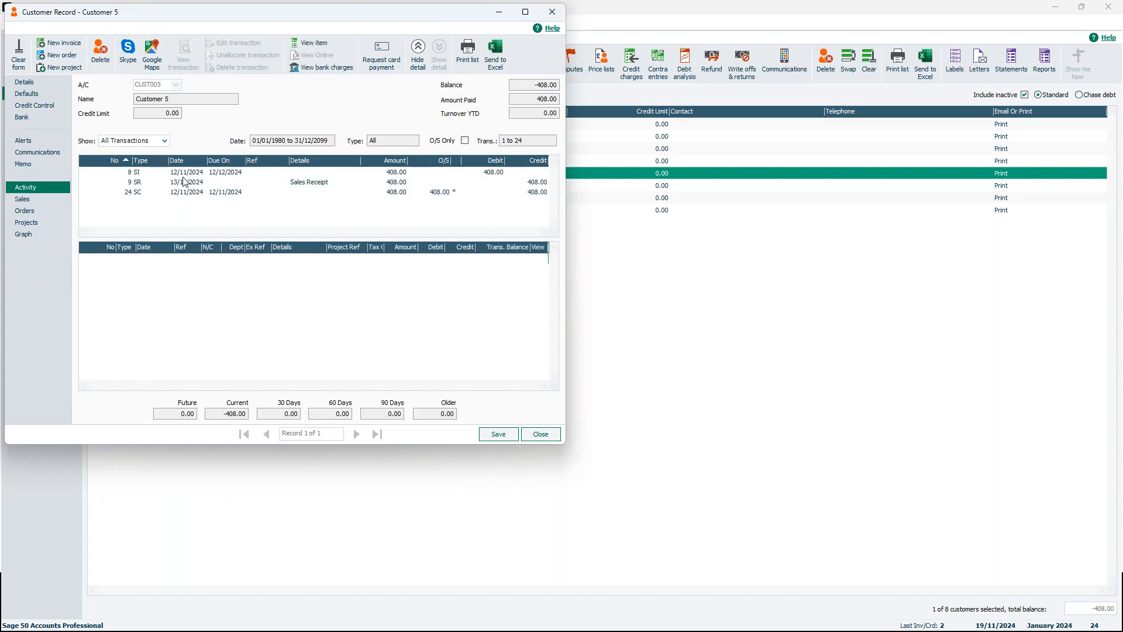
{"action": "left_click", "coordinate": [184, 193]}
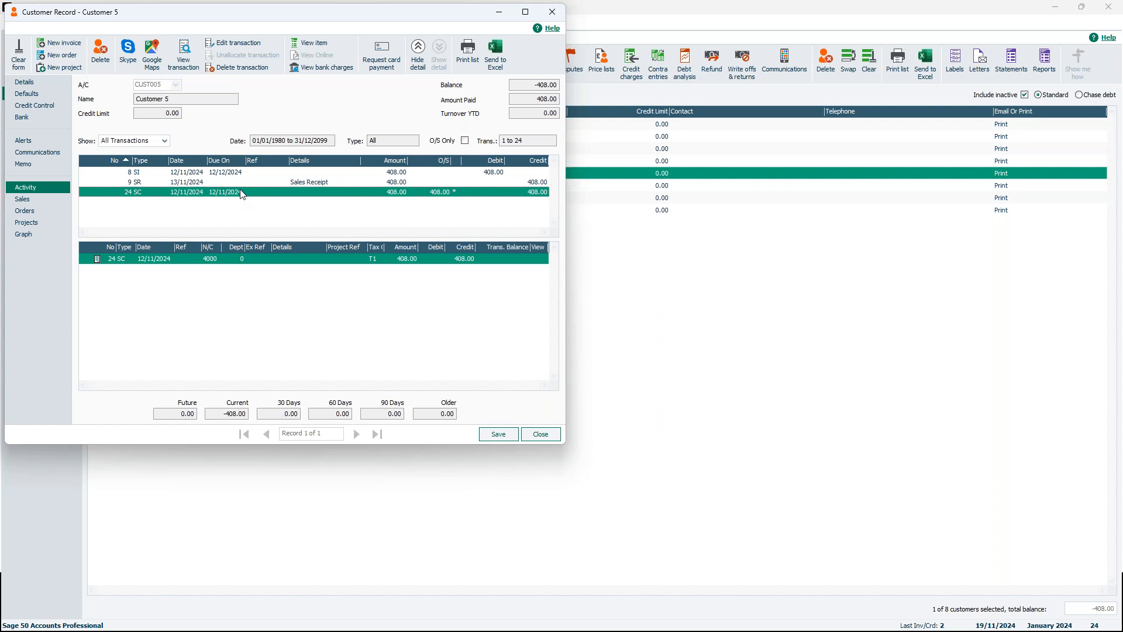
{"action": "left_click", "coordinate": [551, 14]}
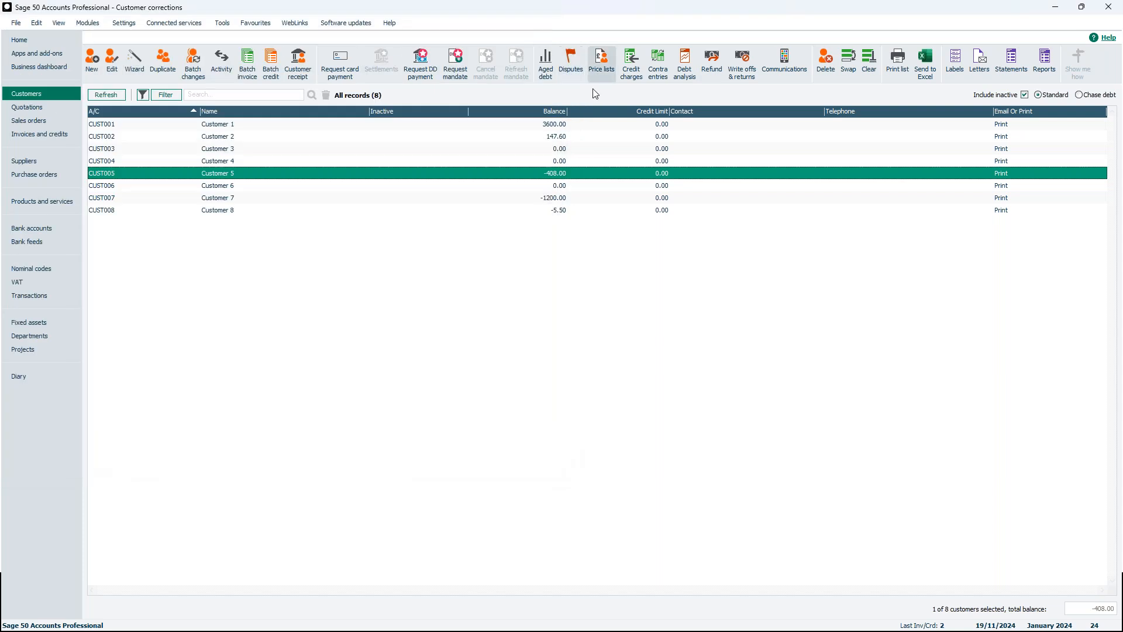
Start a customer refund from bank account 1200 for CUST005, dated 12/11/2024.
{"action": "left_click", "coordinate": [712, 75]}
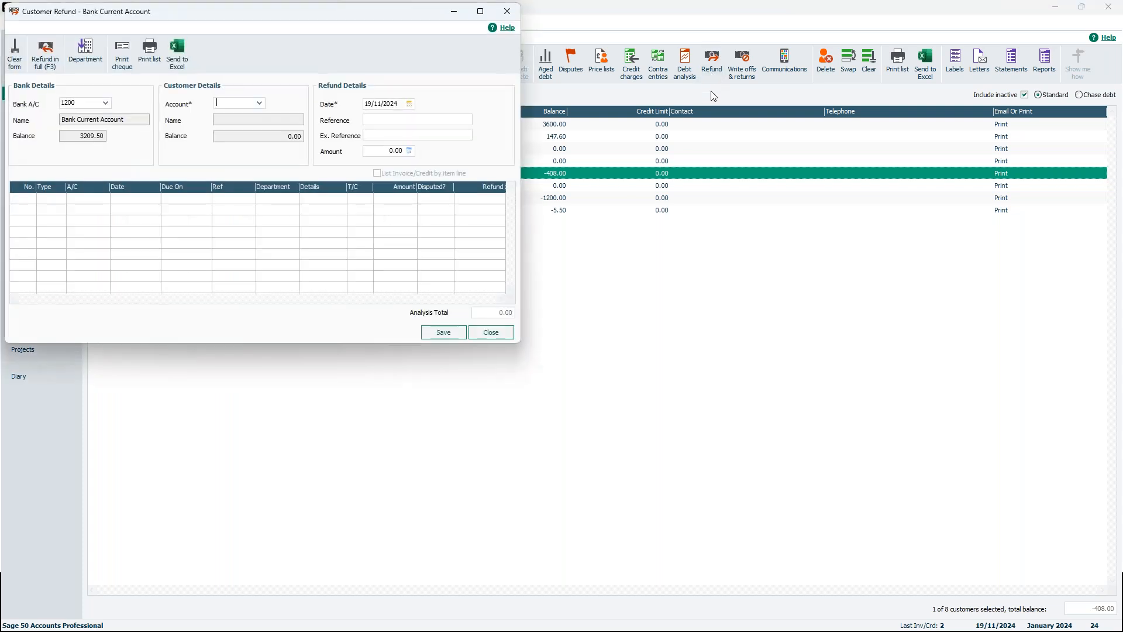
{"action": "left_click_drag", "start_coordinate": [394, 16], "coordinate": [517, 69]}
{"action": "left_click", "coordinate": [382, 157]}
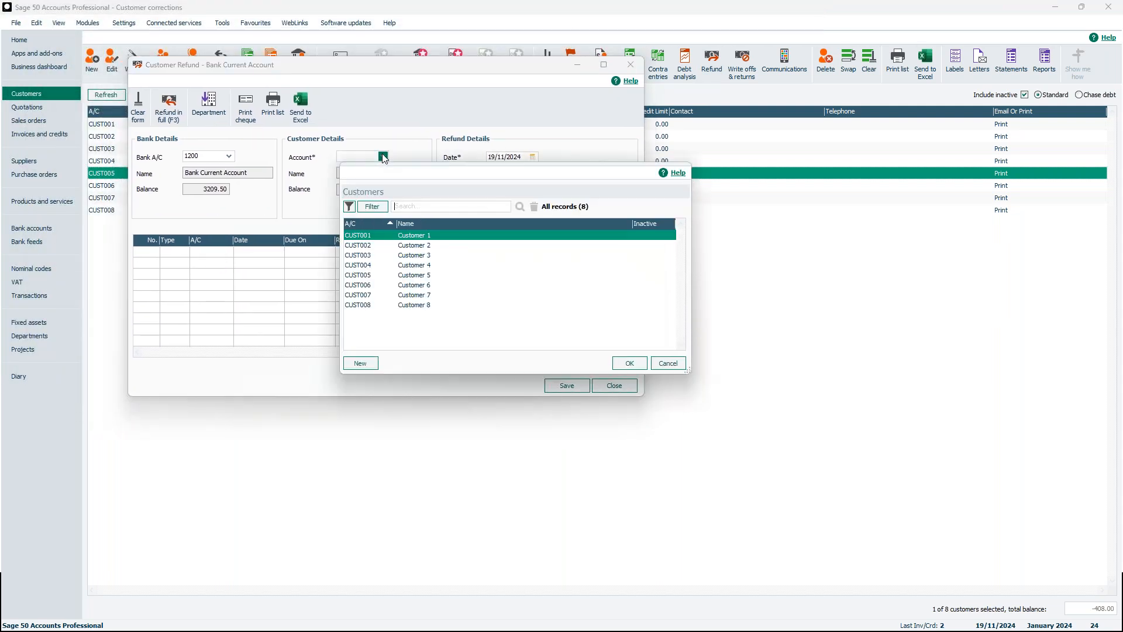
{"action": "left_click", "coordinate": [414, 276]}
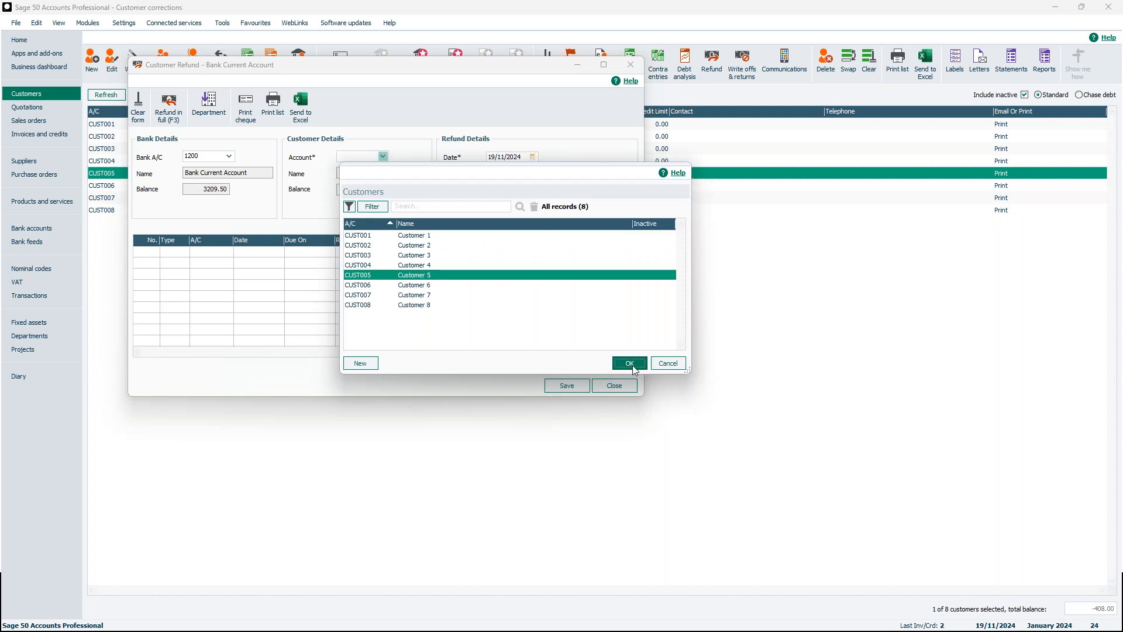
{"action": "left_click", "coordinate": [629, 363]}
{"action": "left_click", "coordinate": [496, 154]}
{"action": "key", "text": "BackSpace"}
{"action": "type", "text": "2"}
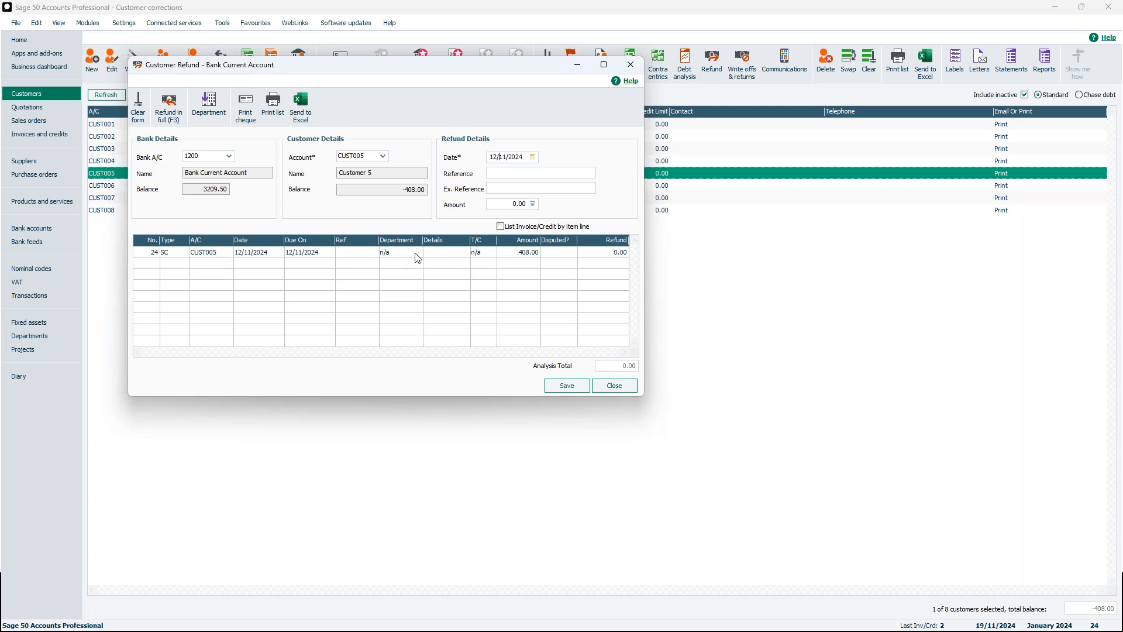
Refund sales credit 24 in full, and save and close the customer refund.
{"action": "left_click", "coordinate": [597, 253]}
{"action": "left_click_drag", "start_coordinate": [643, 247], "coordinate": [780, 252]}
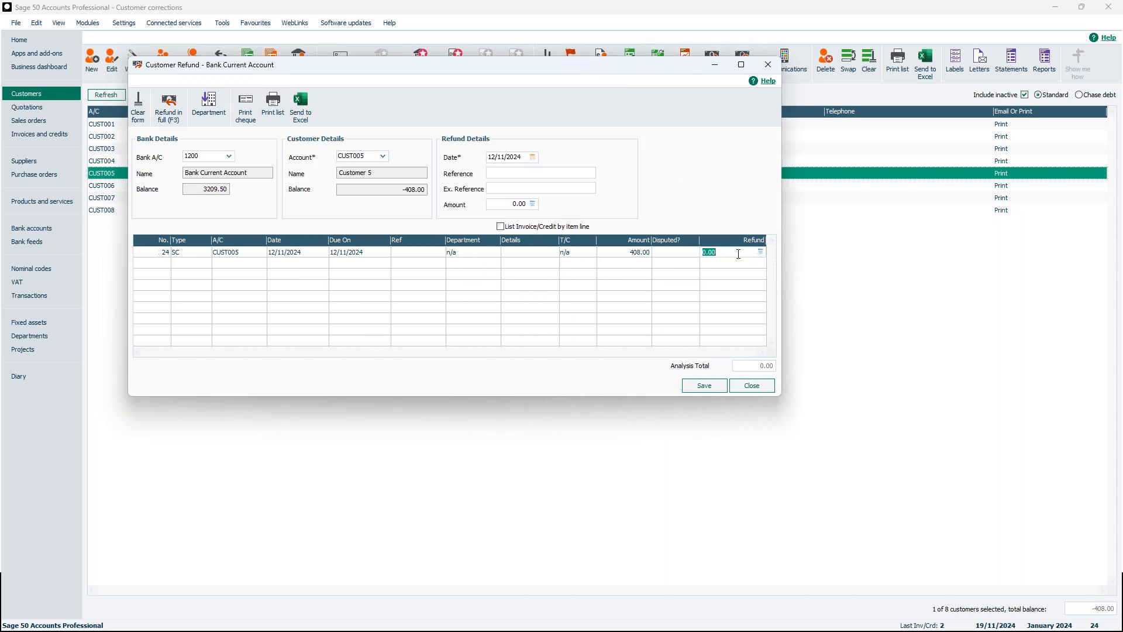
{"action": "left_click", "coordinate": [170, 113]}
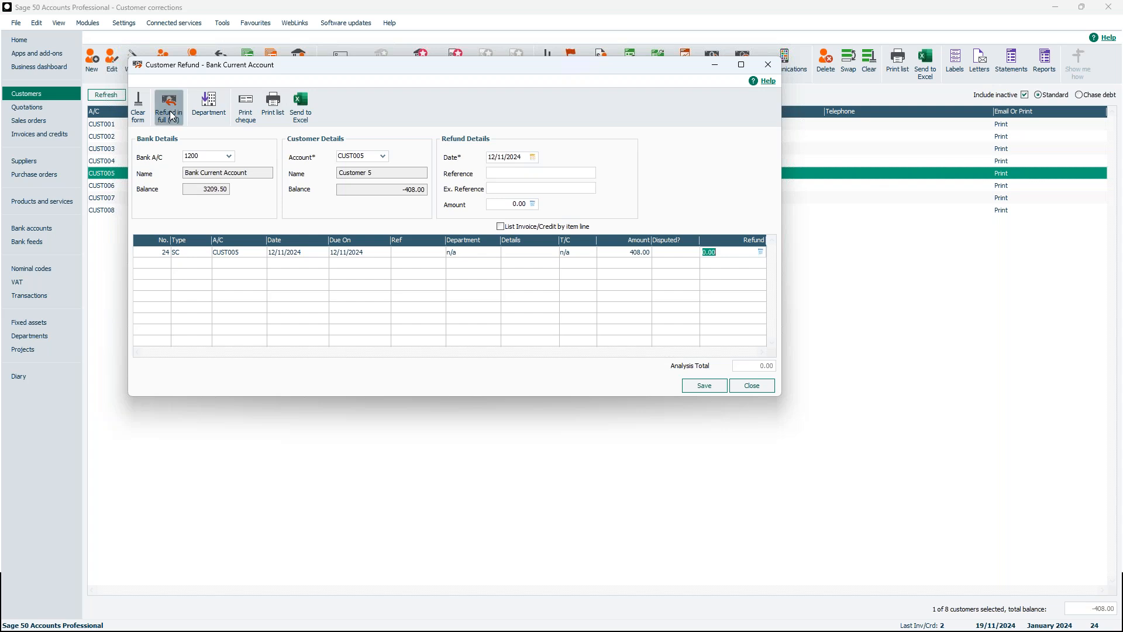
{"action": "left_click", "coordinate": [715, 387]}
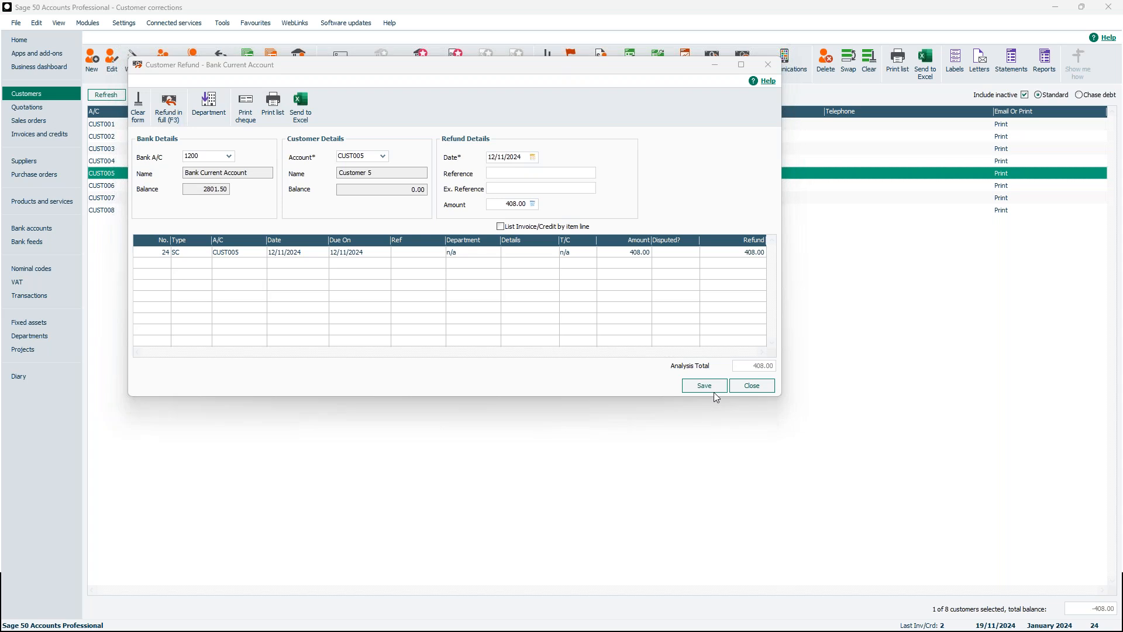
{"action": "left_click", "coordinate": [772, 390]}
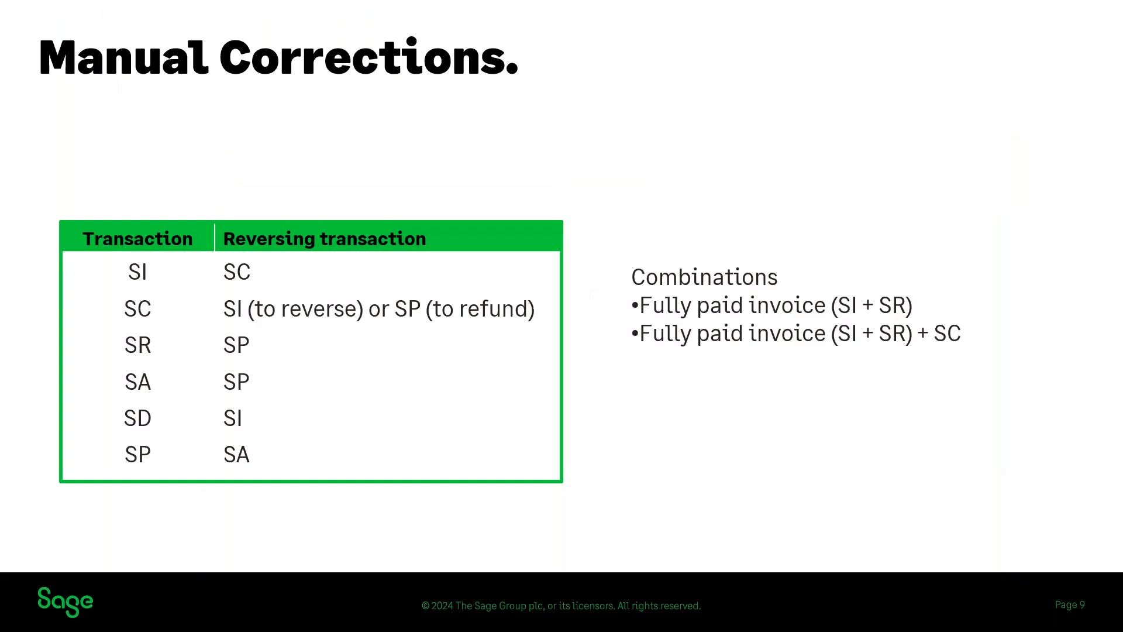
{"action": "left_click", "coordinate": [851, 356]}
{"action": "left_click", "coordinate": [851, 357]}
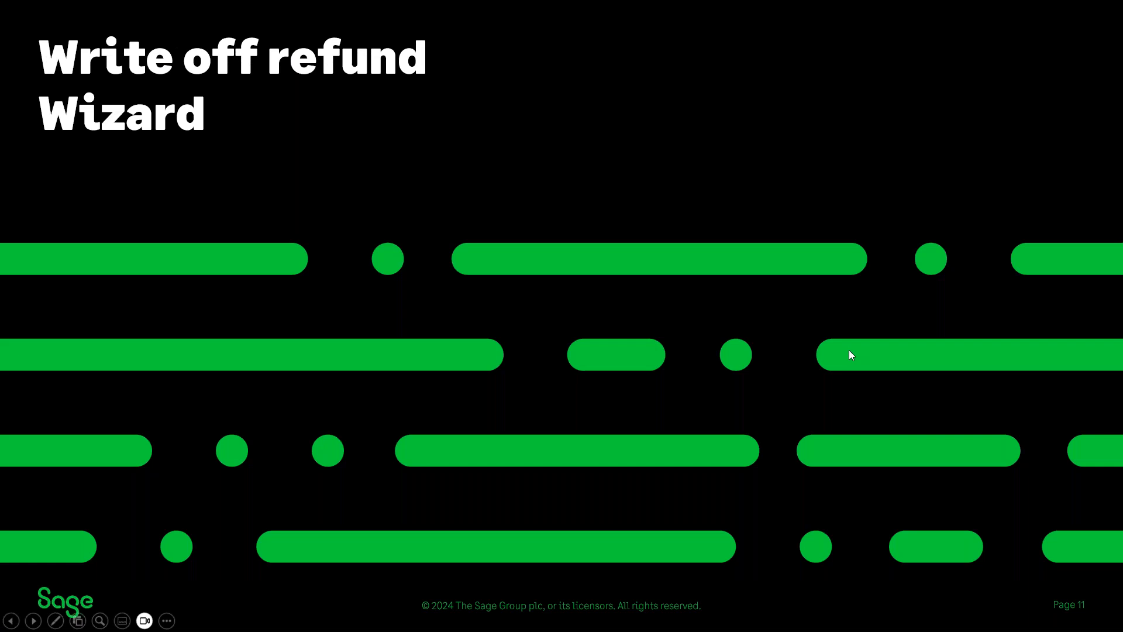
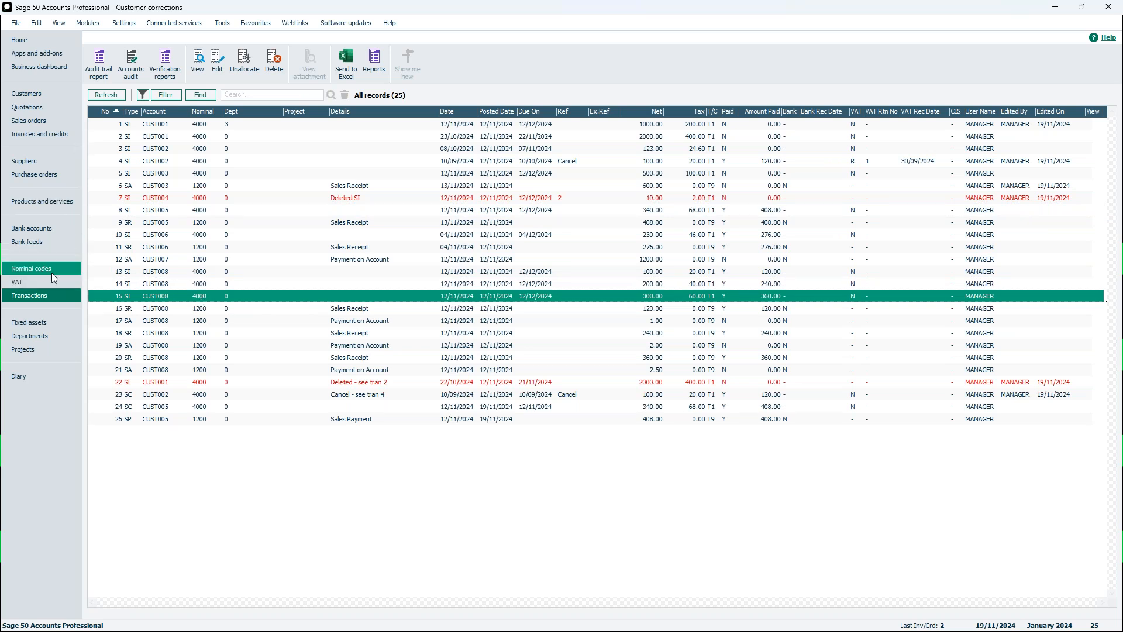
Review the sales invoice and its allocated receipt in the activity of customer record CUST006, and close the record.
{"action": "left_click", "coordinate": [39, 93]}
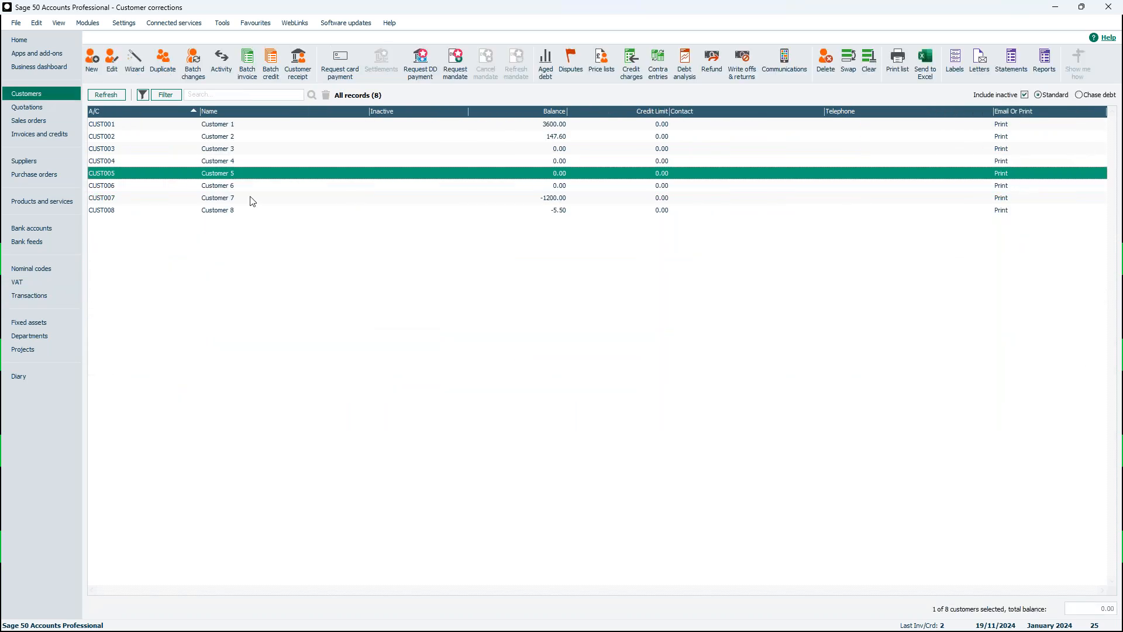
{"action": "left_click", "coordinate": [222, 176]}
{"action": "left_click", "coordinate": [231, 187]}
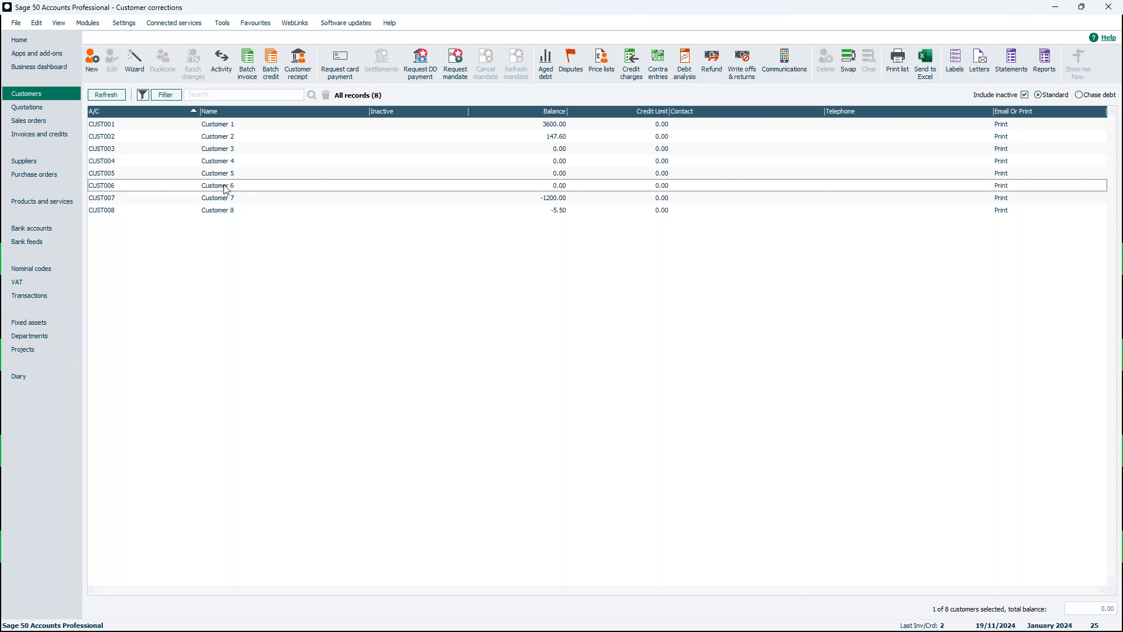
{"action": "double_click", "coordinate": [245, 186]}
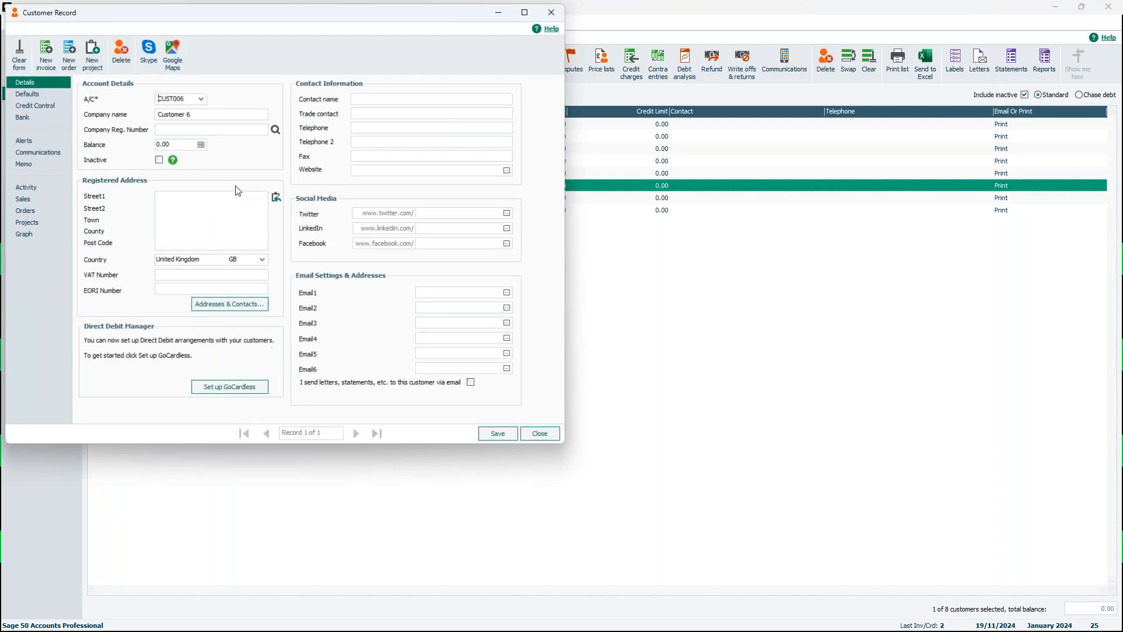
{"action": "key", "text": "Return"}
{"action": "left_click", "coordinate": [33, 188]}
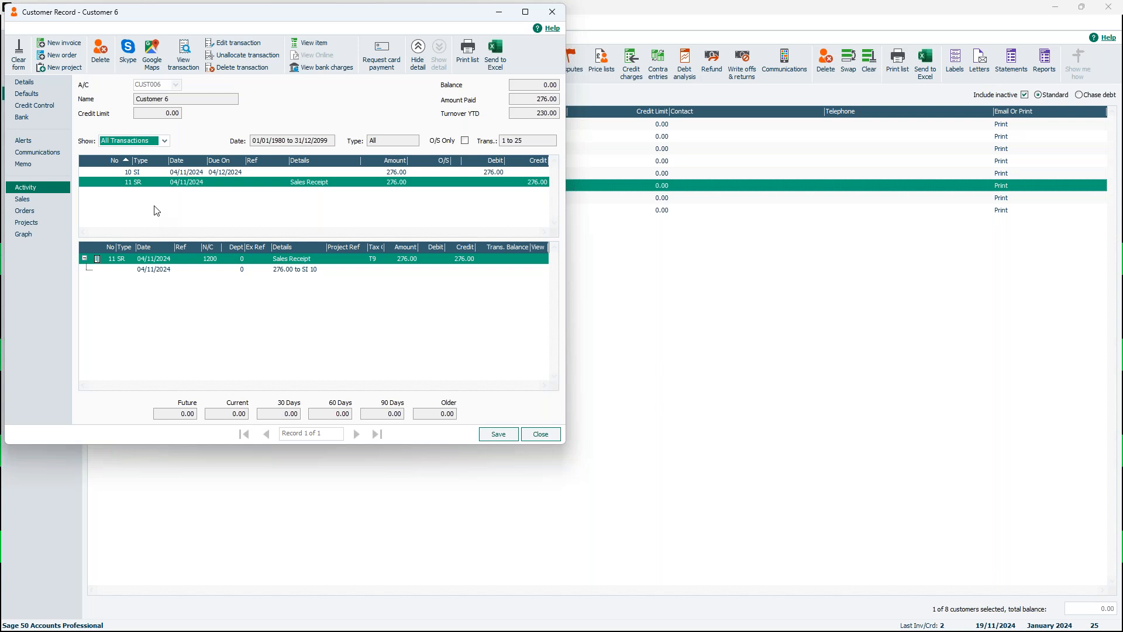
{"action": "left_click", "coordinate": [552, 17]}
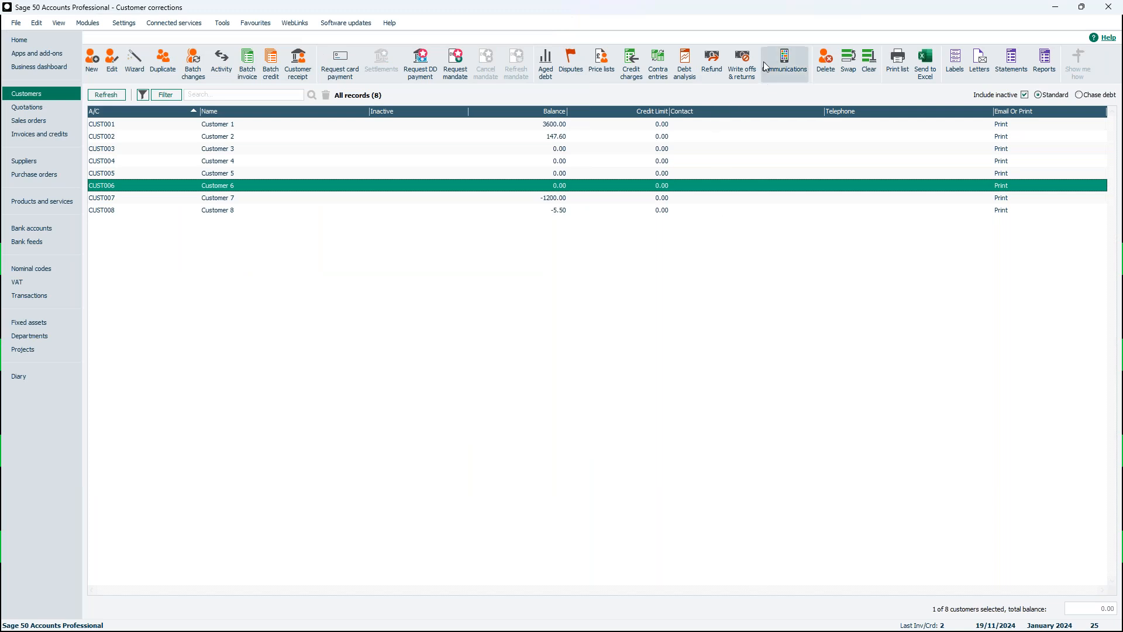
Start a customer invoice refund for account CUST006 in the Write Off, Refunds and Returns wizard.
{"action": "left_click", "coordinate": [741, 78]}
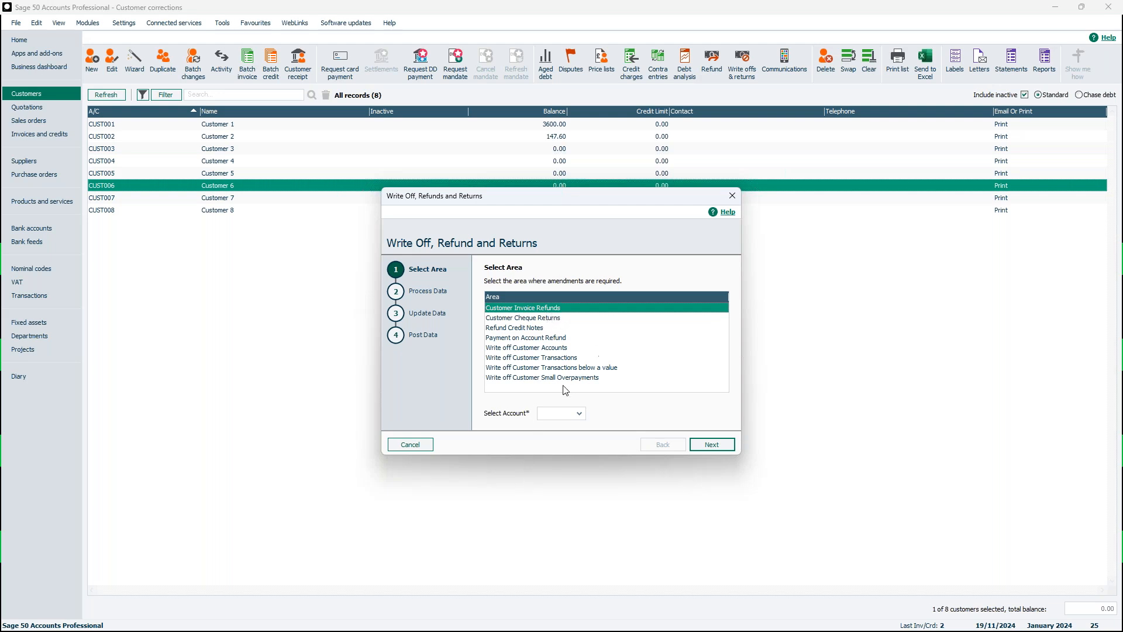
{"action": "left_click", "coordinate": [579, 413]}
{"action": "left_click", "coordinate": [603, 491]}
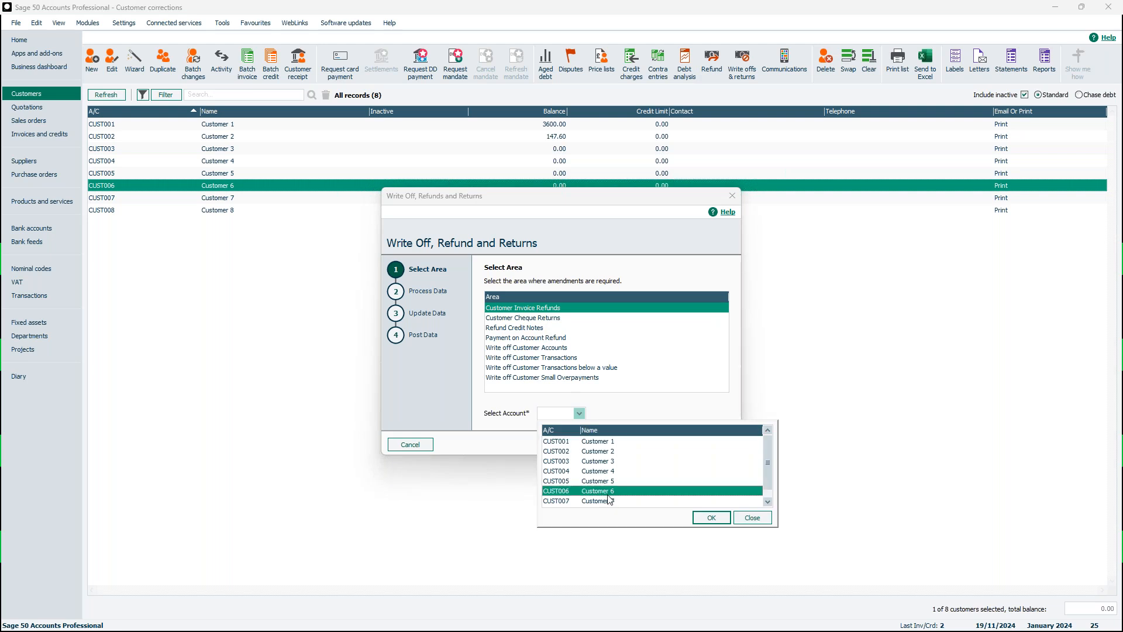
{"action": "left_click", "coordinate": [709, 518]}
{"action": "left_click", "coordinate": [719, 448]}
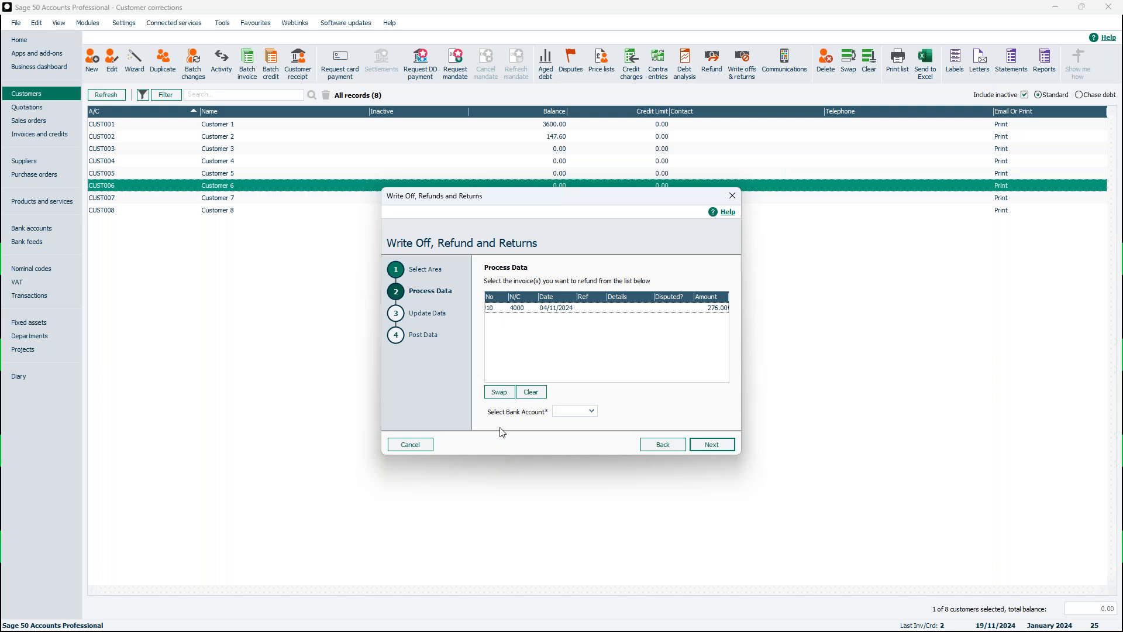
Refund invoice 10 from bank account 1200, dated 19/11/2024 with no additional reference, and post it.
{"action": "left_click", "coordinate": [572, 310]}
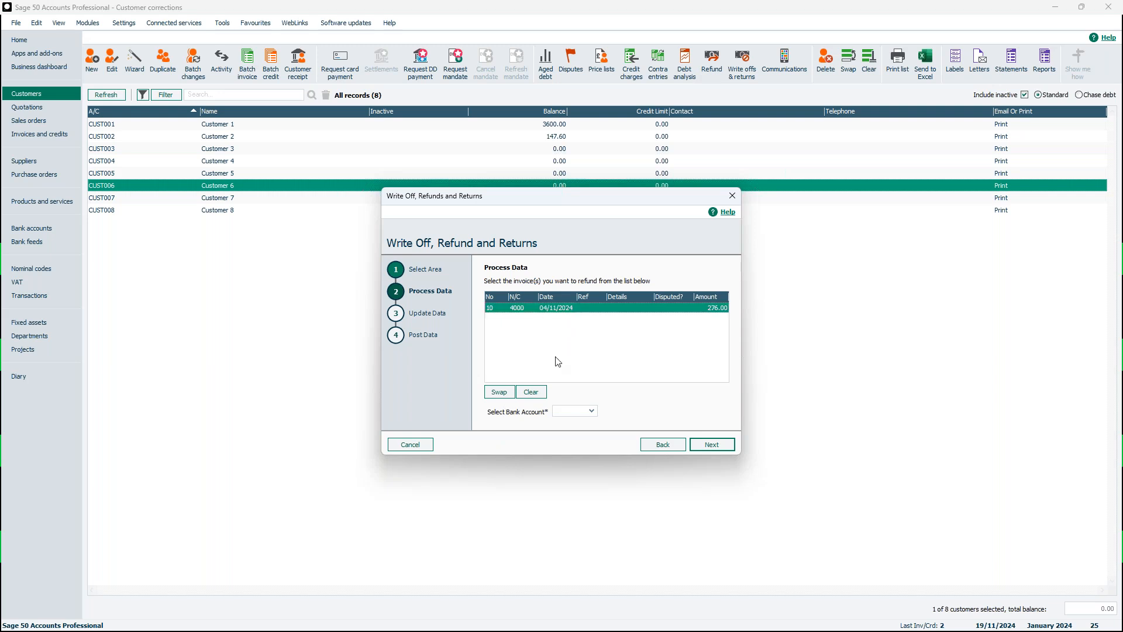
{"action": "left_click", "coordinate": [591, 411]}
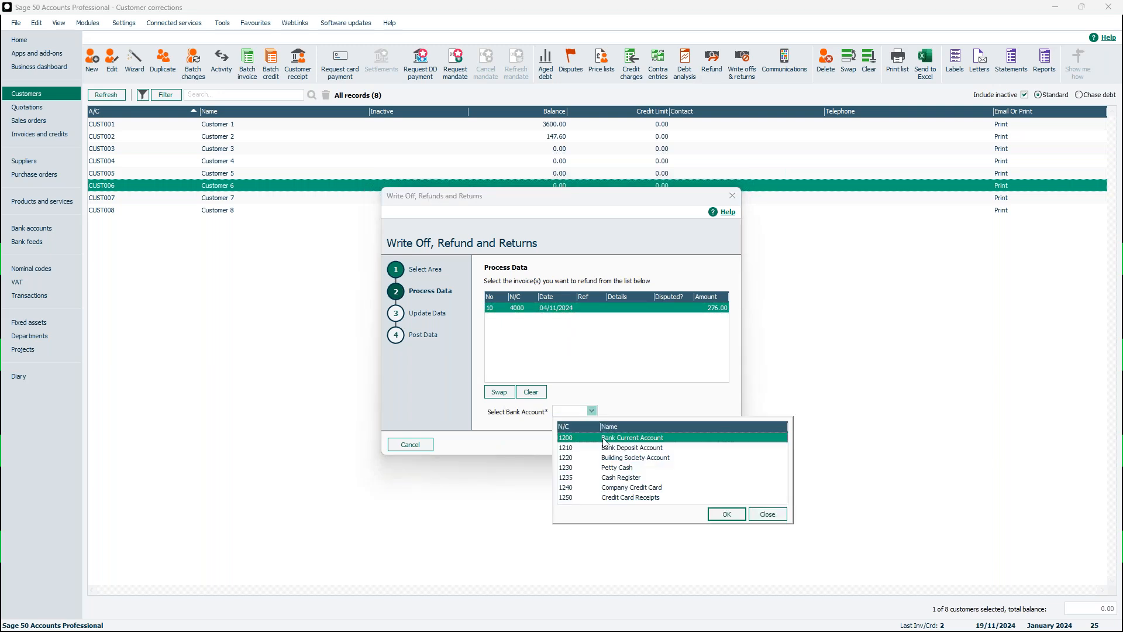
{"action": "left_click", "coordinate": [726, 513]}
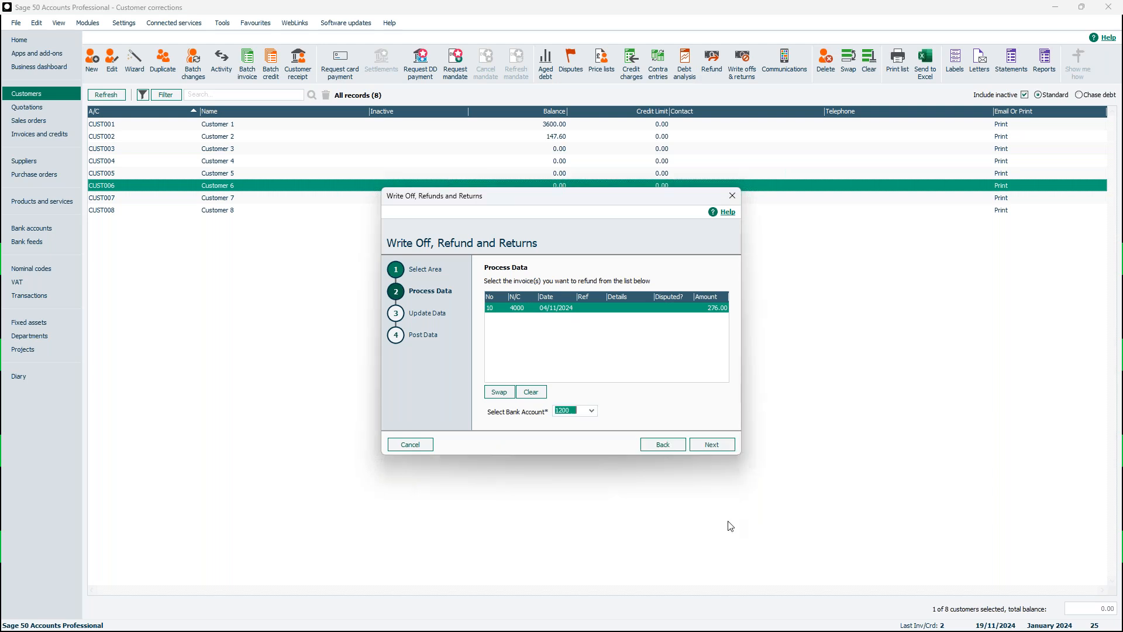
{"action": "left_click", "coordinate": [720, 446]}
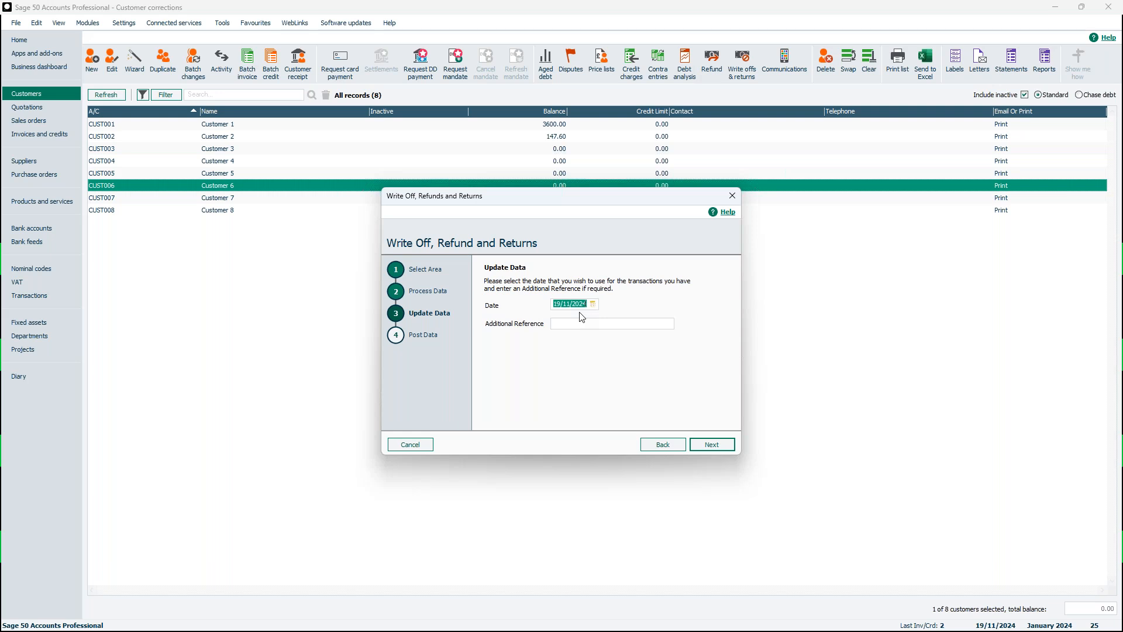
{"action": "left_click", "coordinate": [722, 446]}
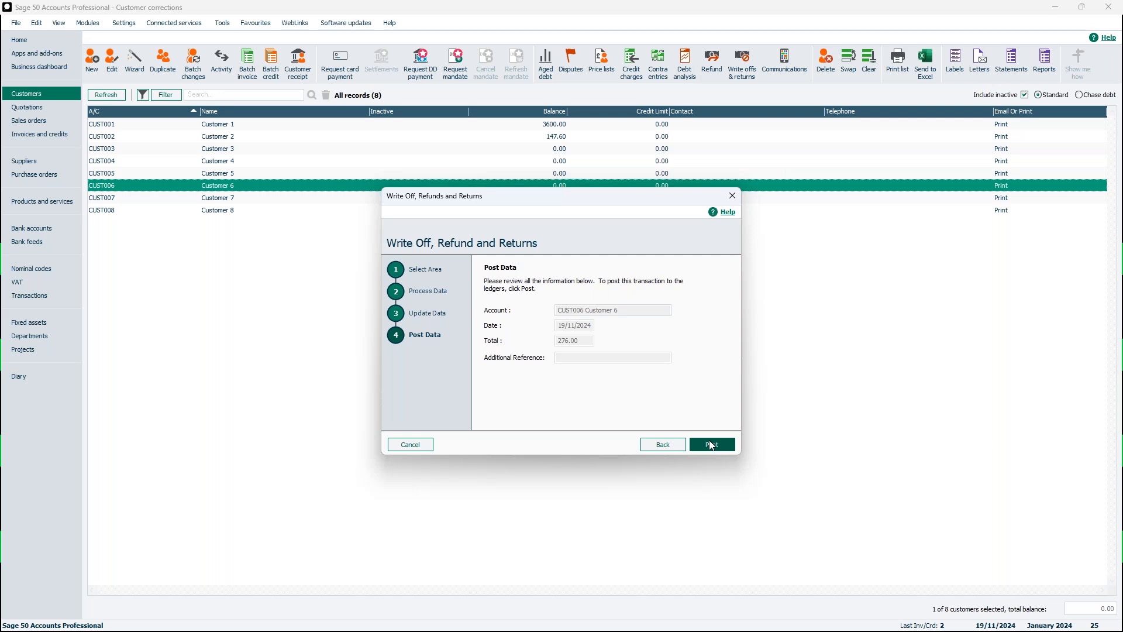
{"action": "left_click", "coordinate": [708, 443]}
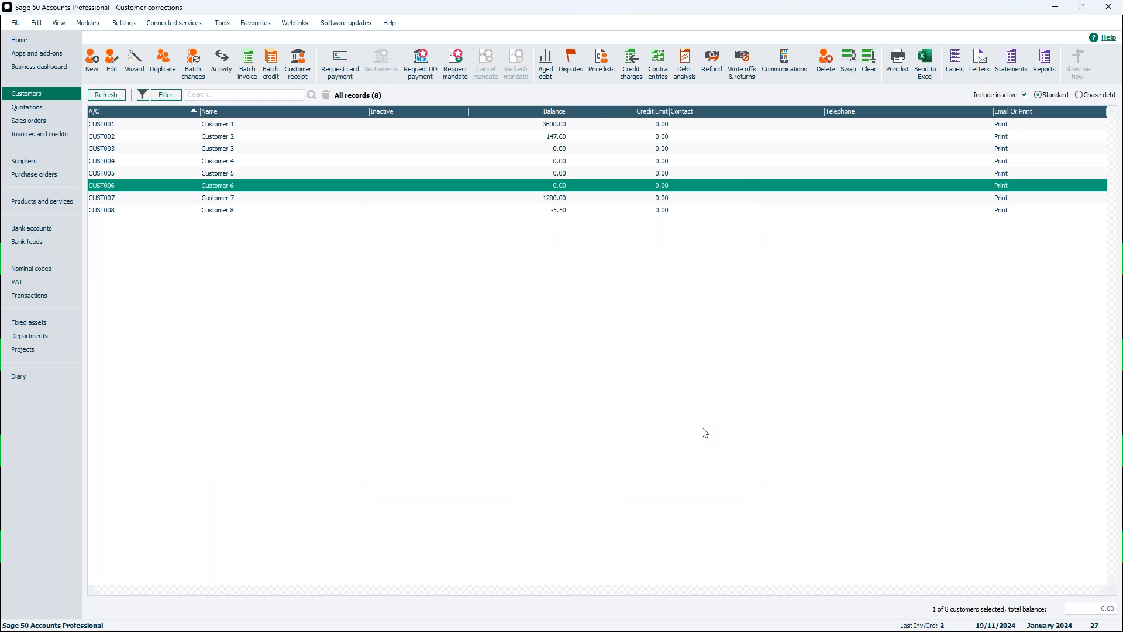
Examine the CUST006 refund entries 26 and 27 in the transactions list, and return to the customers list.
{"action": "left_click", "coordinate": [41, 299]}
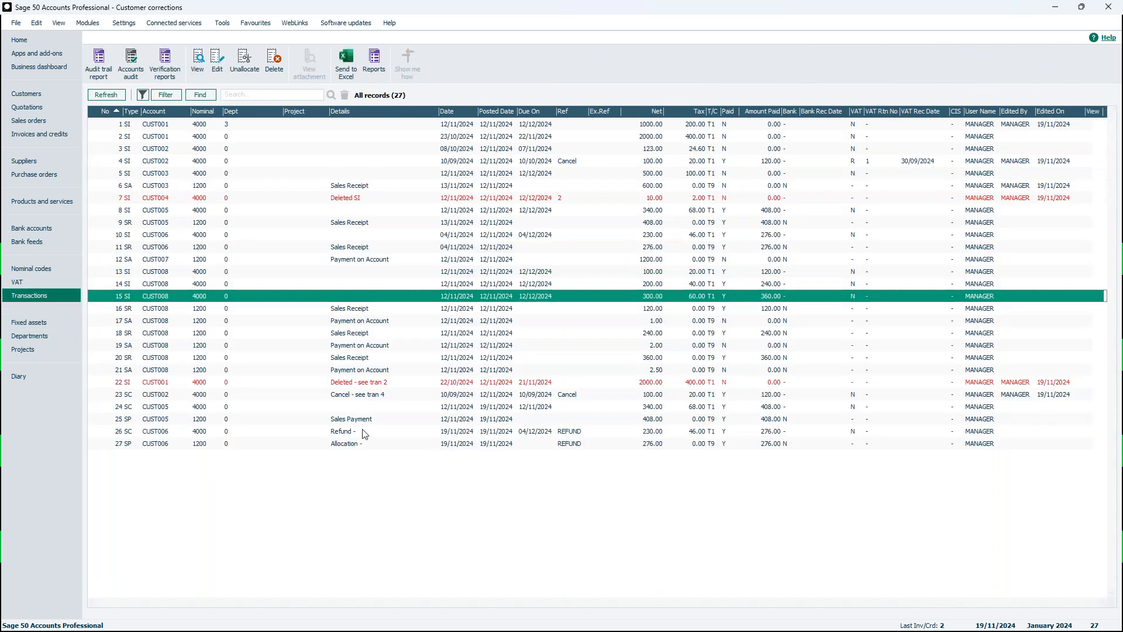
{"action": "left_click", "coordinate": [364, 435]}
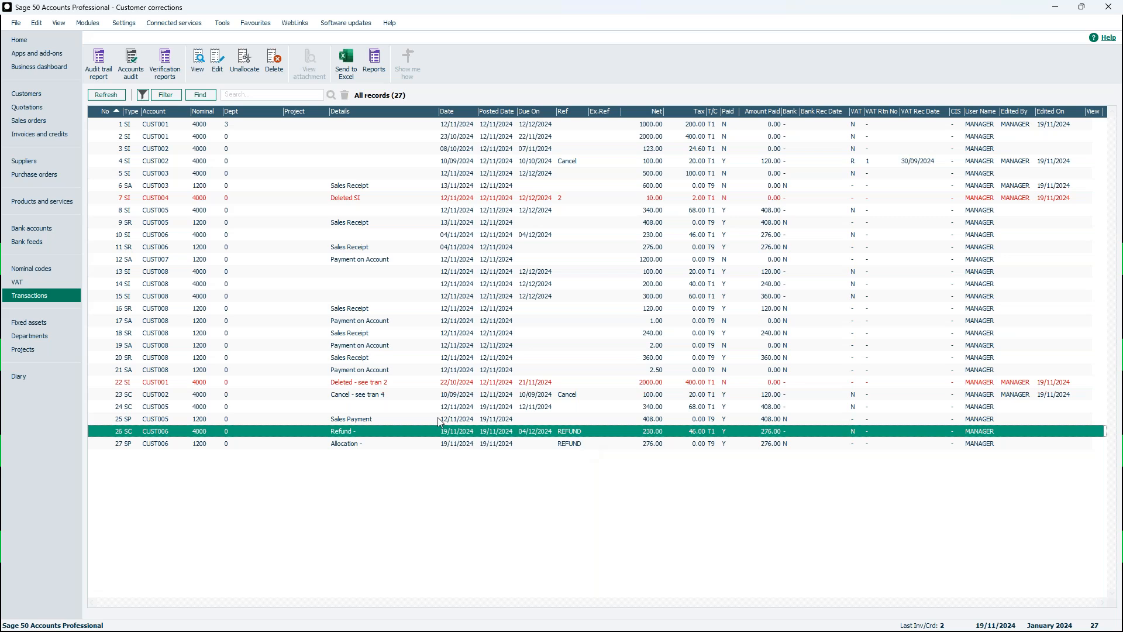
{"action": "left_click", "coordinate": [52, 93]}
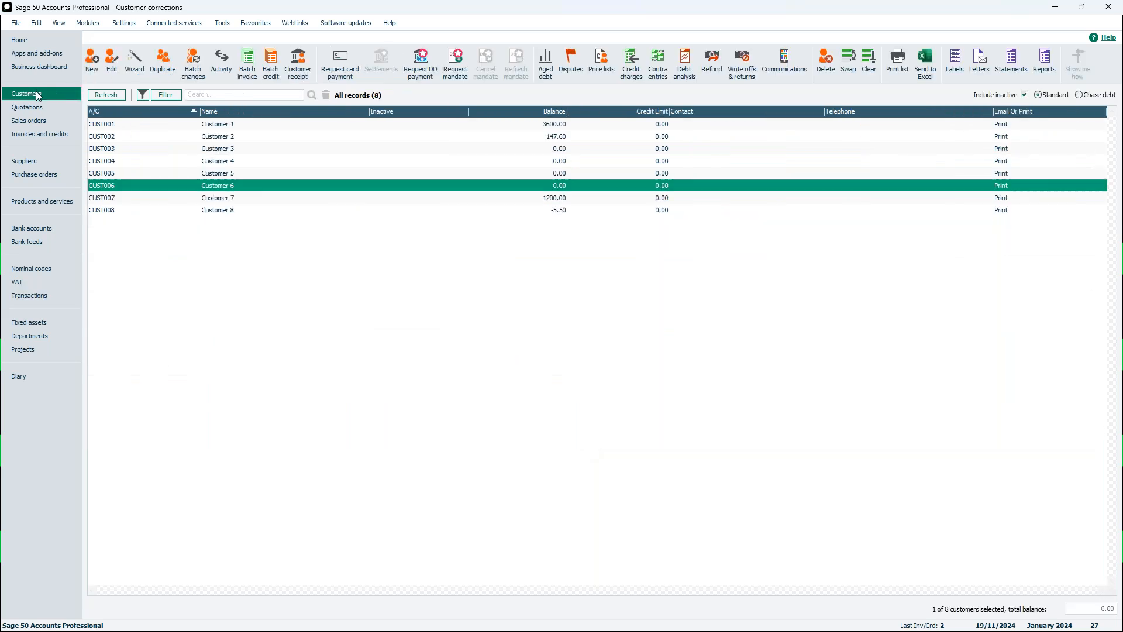
Review the refund credit and its allocated payment in the activity of customer record CUST006, and close the record.
{"action": "left_click", "coordinate": [256, 191]}
{"action": "left_click", "coordinate": [256, 190]}
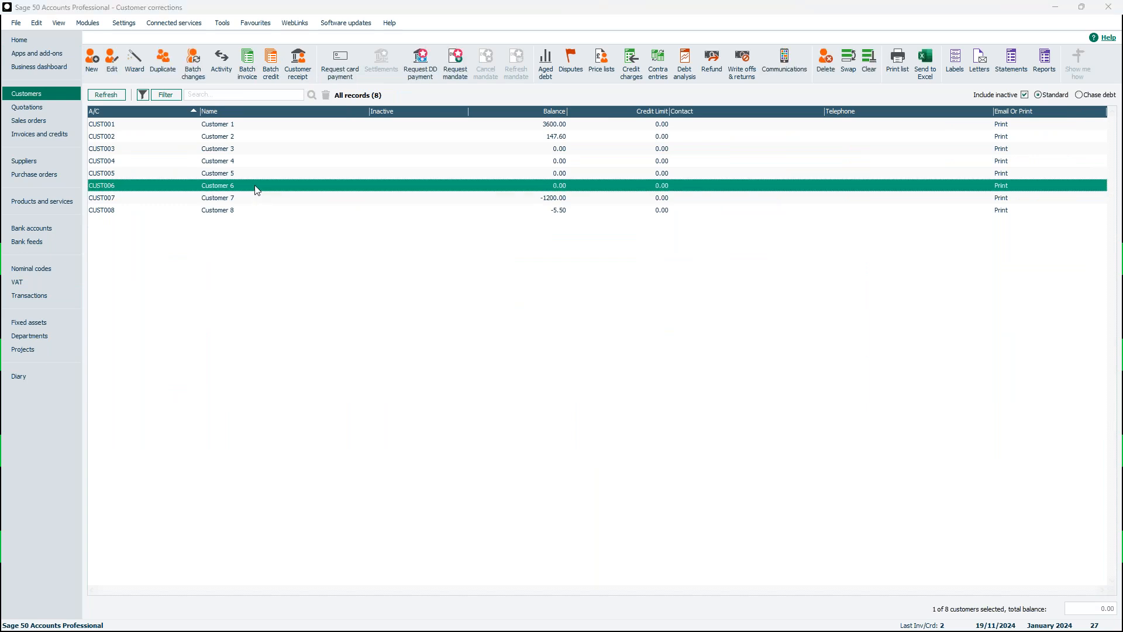
{"action": "double_click", "coordinate": [256, 190]}
{"action": "left_click", "coordinate": [286, 245]}
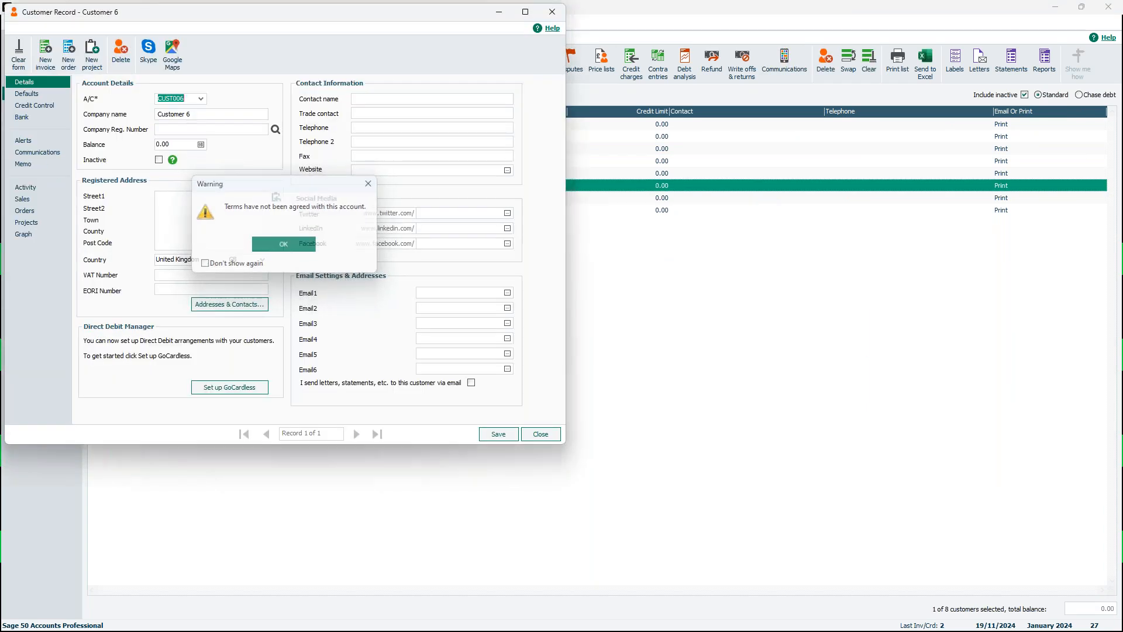
{"action": "left_click", "coordinate": [51, 193]}
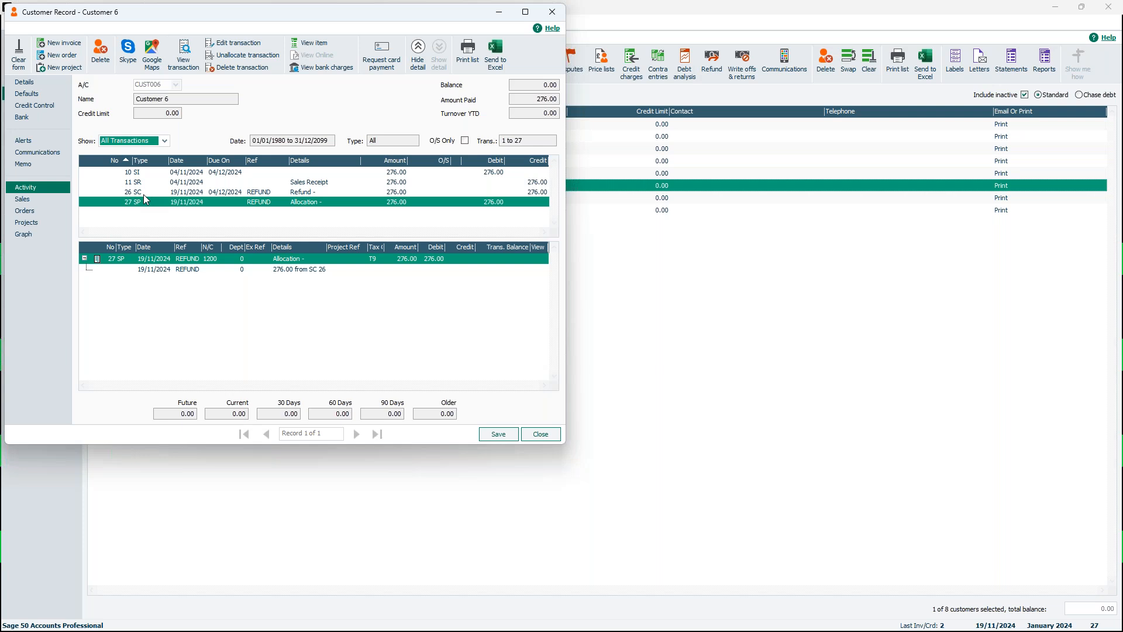
{"action": "left_click", "coordinate": [552, 12]}
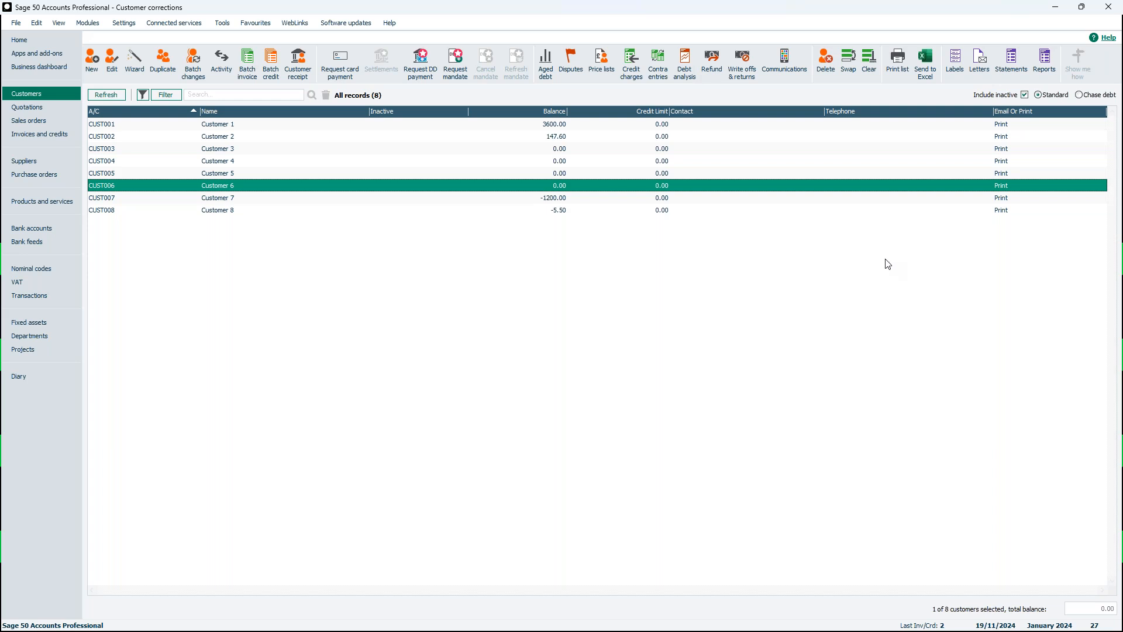
Start a payment on account refund for account CUST007 in the Write Off, Refunds and Returns wizard.
{"action": "left_click", "coordinate": [747, 77]}
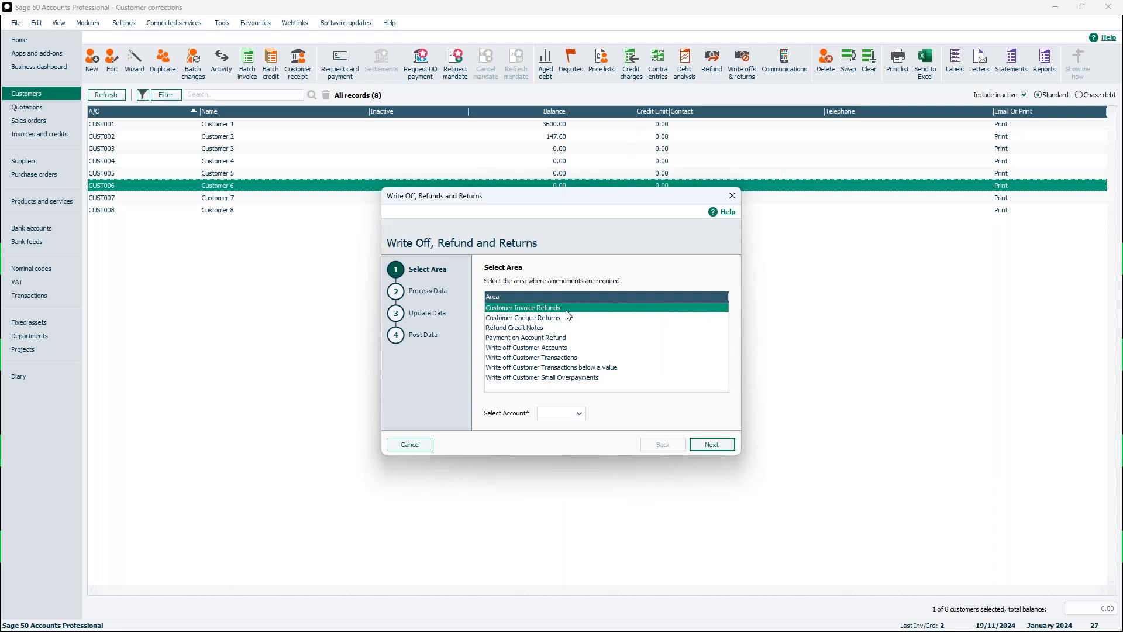
{"action": "left_click", "coordinate": [548, 340]}
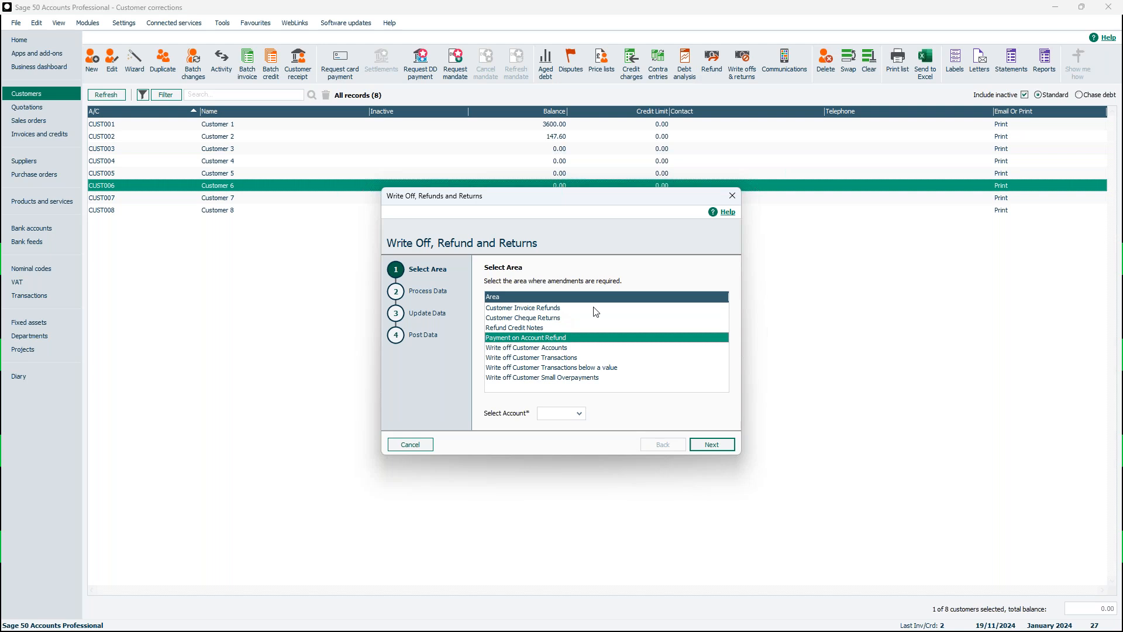
{"action": "left_click", "coordinate": [579, 413]}
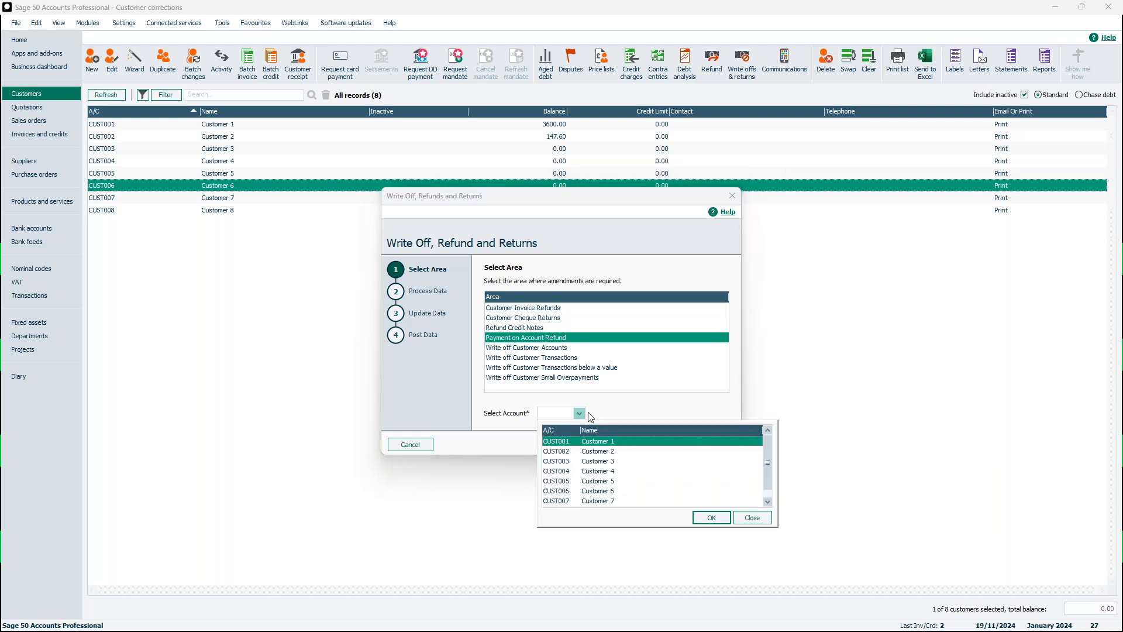
{"action": "left_click", "coordinate": [616, 501]}
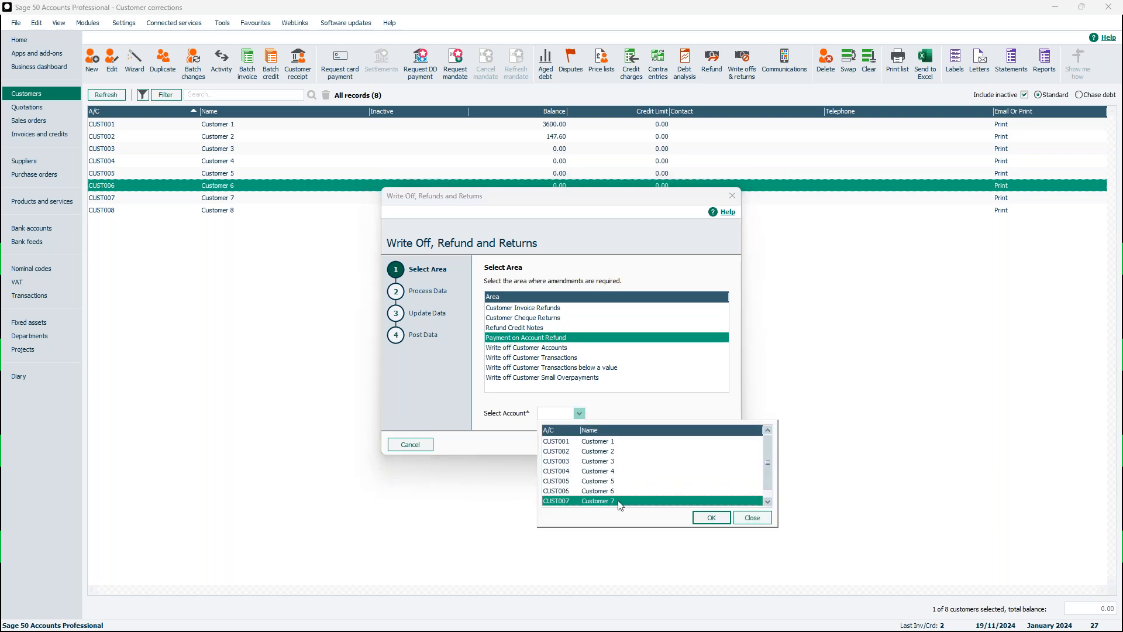
{"action": "left_click", "coordinate": [708, 517]}
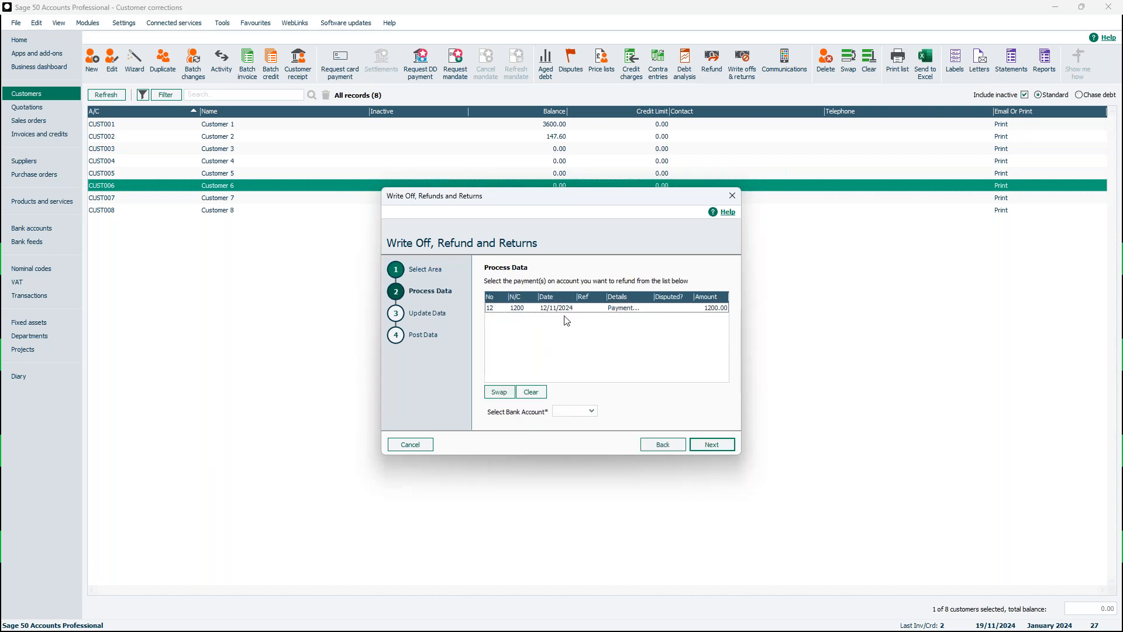
Refund payment on account 12 from bank account 1200, dated 19/11/2024 with no additional reference, and post it.
{"action": "left_click", "coordinate": [542, 313]}
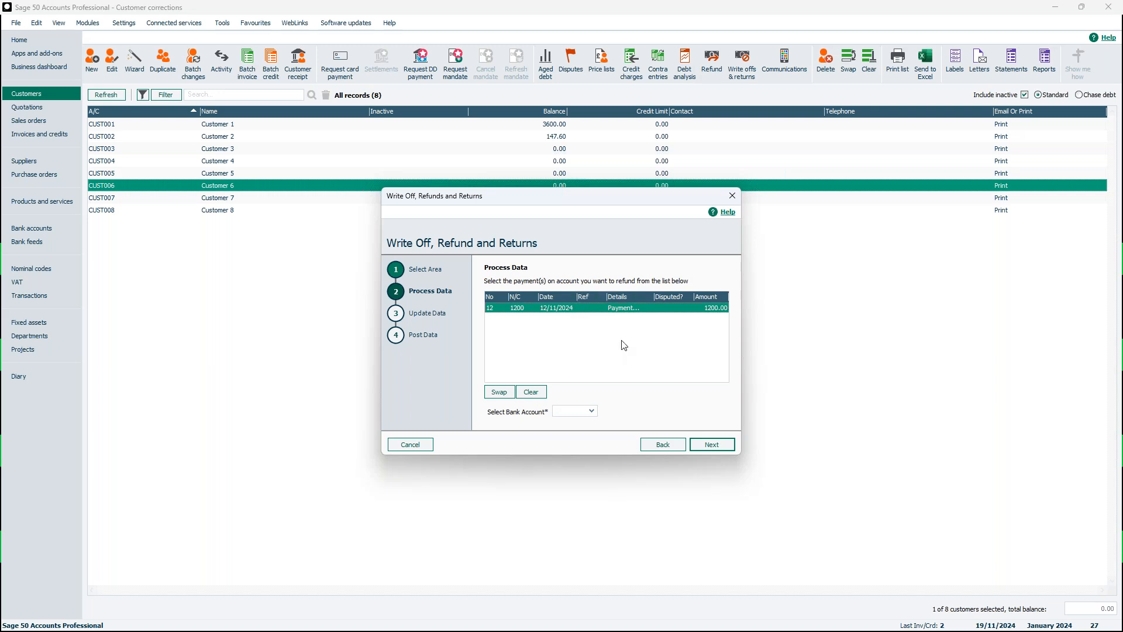
{"action": "left_click", "coordinate": [591, 412]}
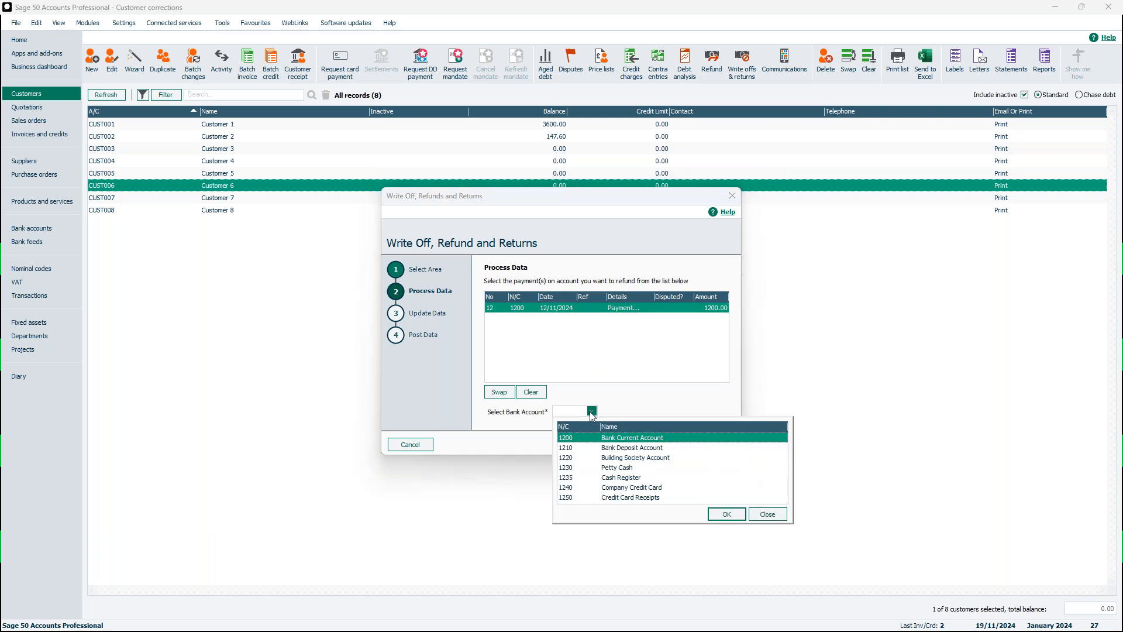
{"action": "left_click", "coordinate": [725, 513]}
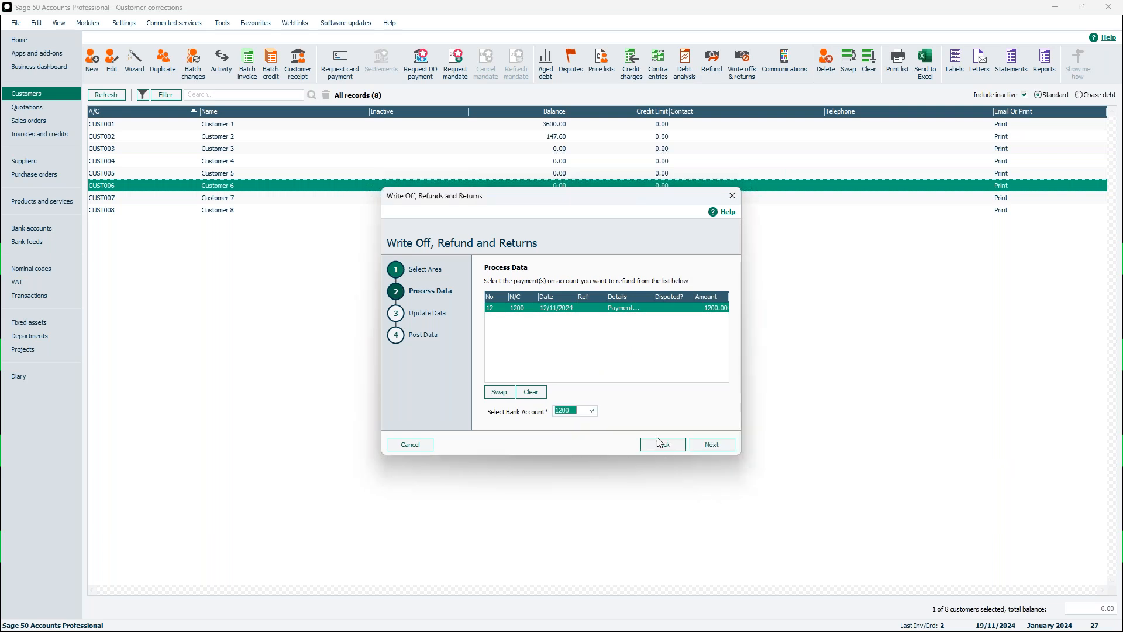
{"action": "left_click", "coordinate": [712, 445]}
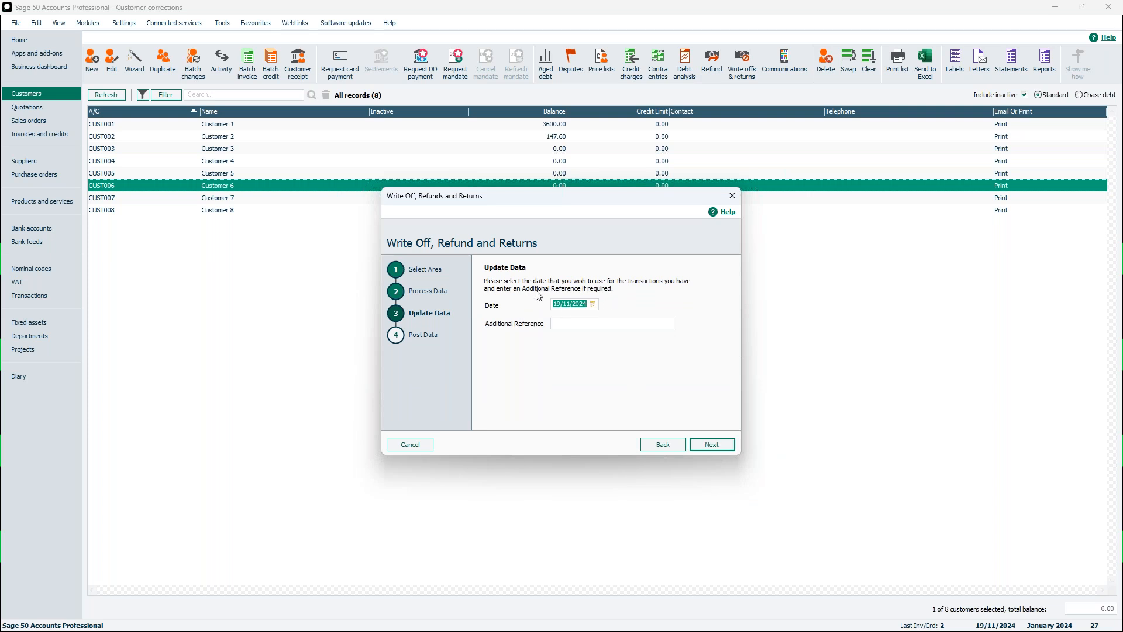
{"action": "left_click", "coordinate": [724, 445]}
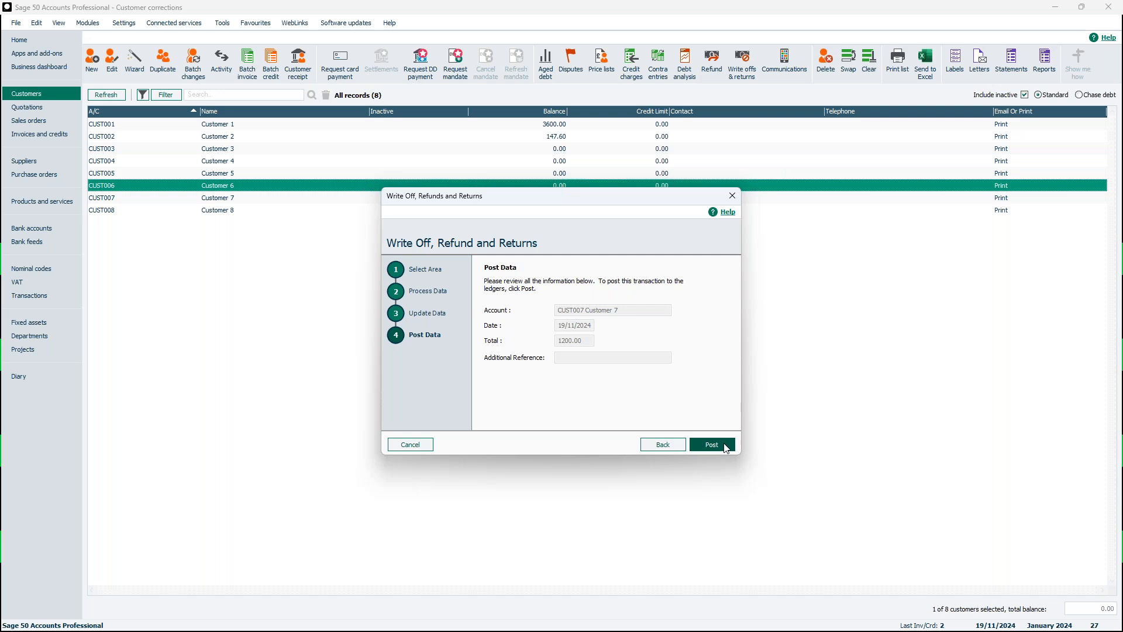
{"action": "left_click", "coordinate": [725, 447]}
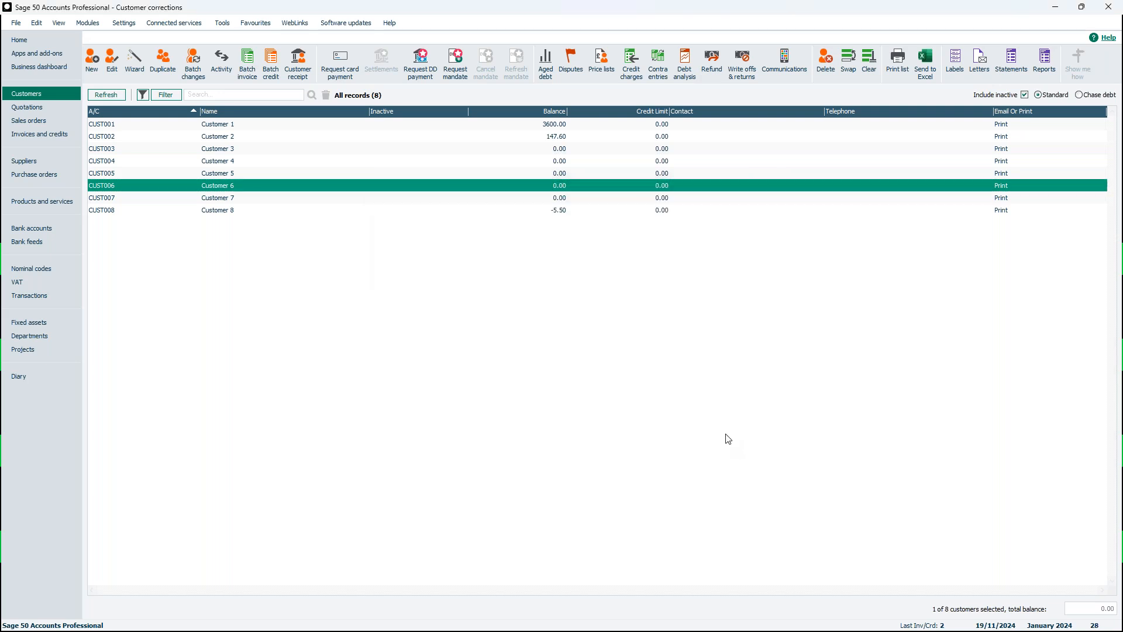
Review the payment on account and its refund in the activity of customer record CUST007, and close the record.
{"action": "left_click", "coordinate": [279, 201]}
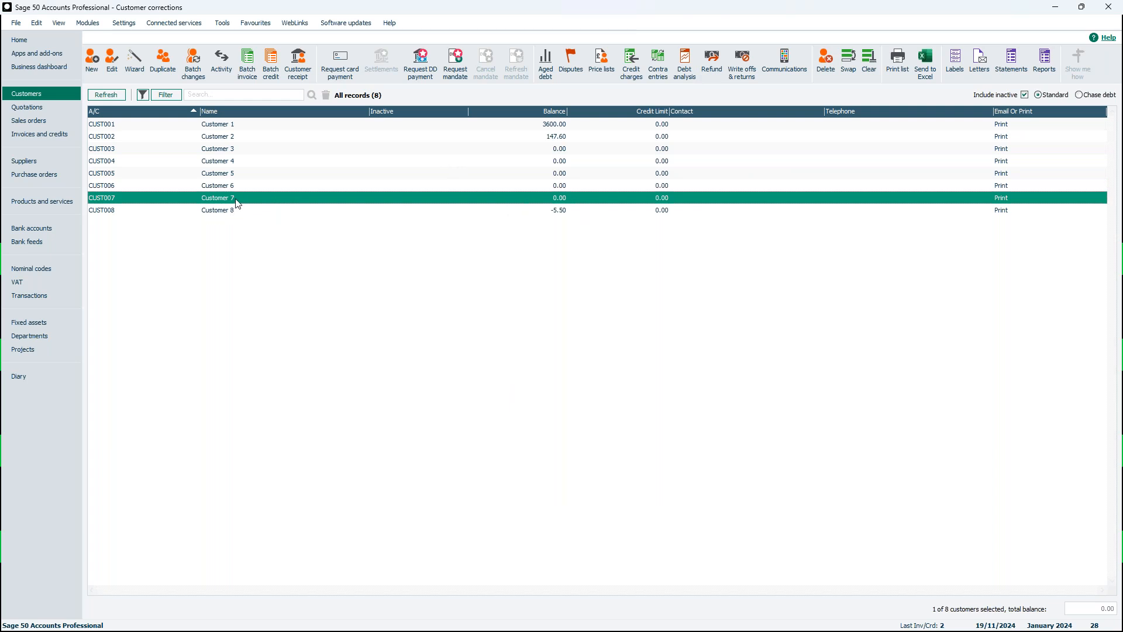
{"action": "double_click", "coordinate": [237, 200]}
{"action": "left_click", "coordinate": [275, 244]}
{"action": "left_click", "coordinate": [39, 186]}
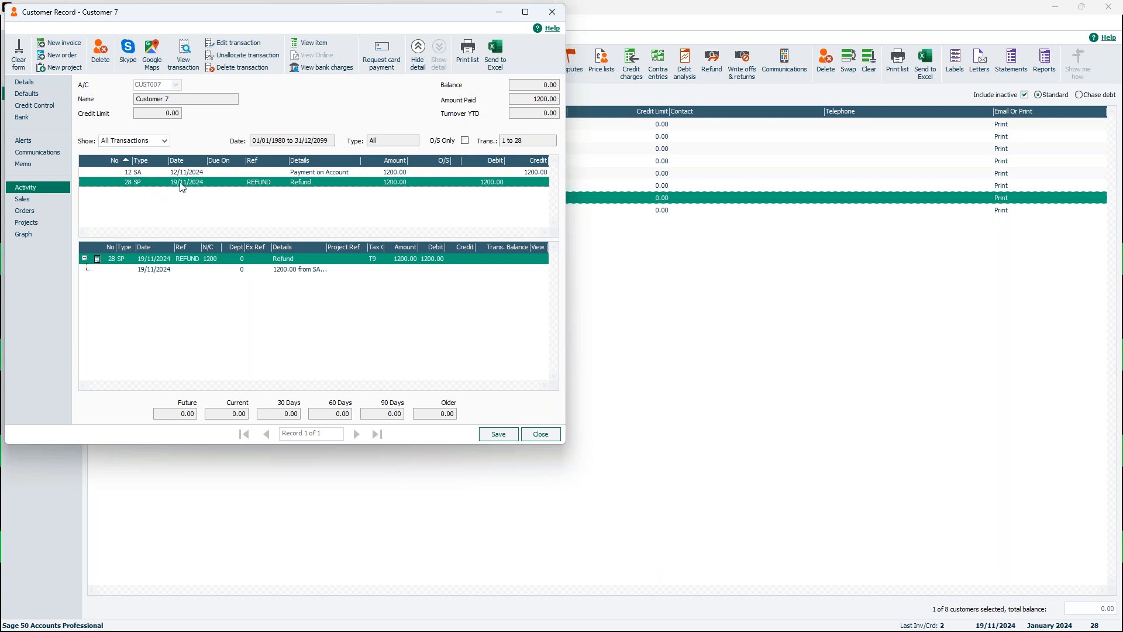
{"action": "left_click", "coordinate": [552, 12]}
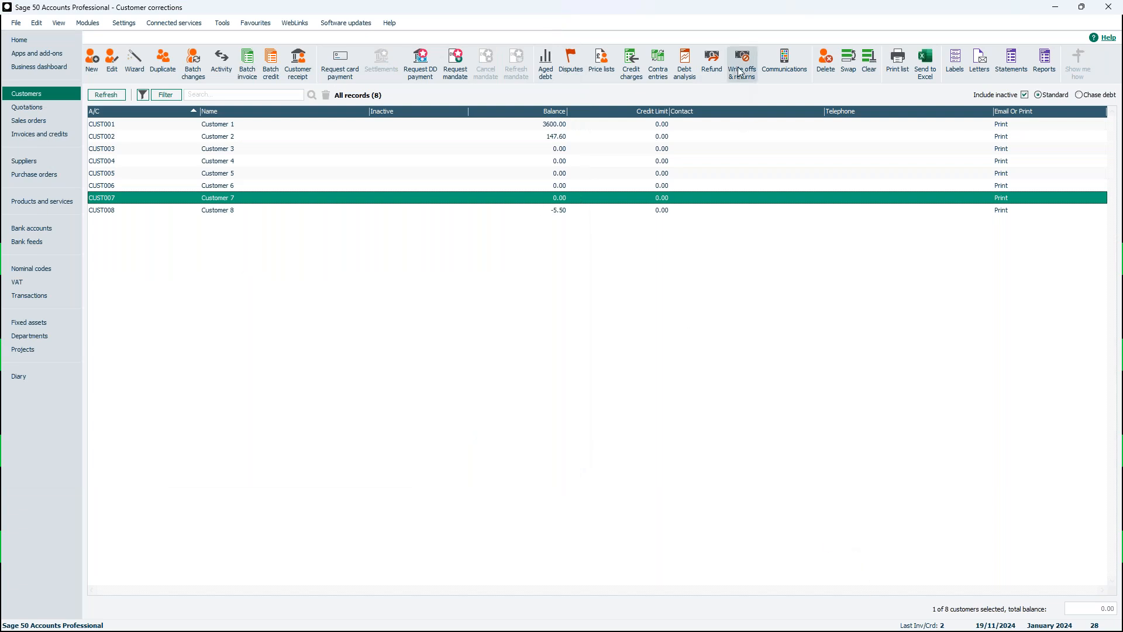
Start a write-off of customer small overpayments in the wizard with a value of 5, and list the matching transactions.
{"action": "left_click", "coordinate": [228, 214]}
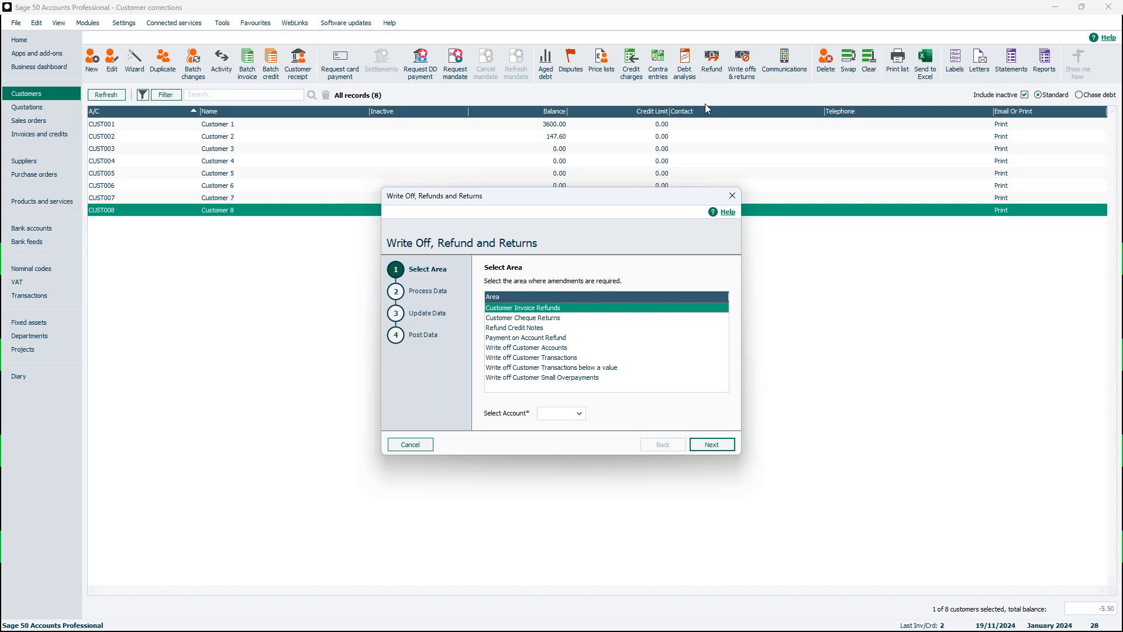
{"action": "left_click", "coordinate": [571, 359]}
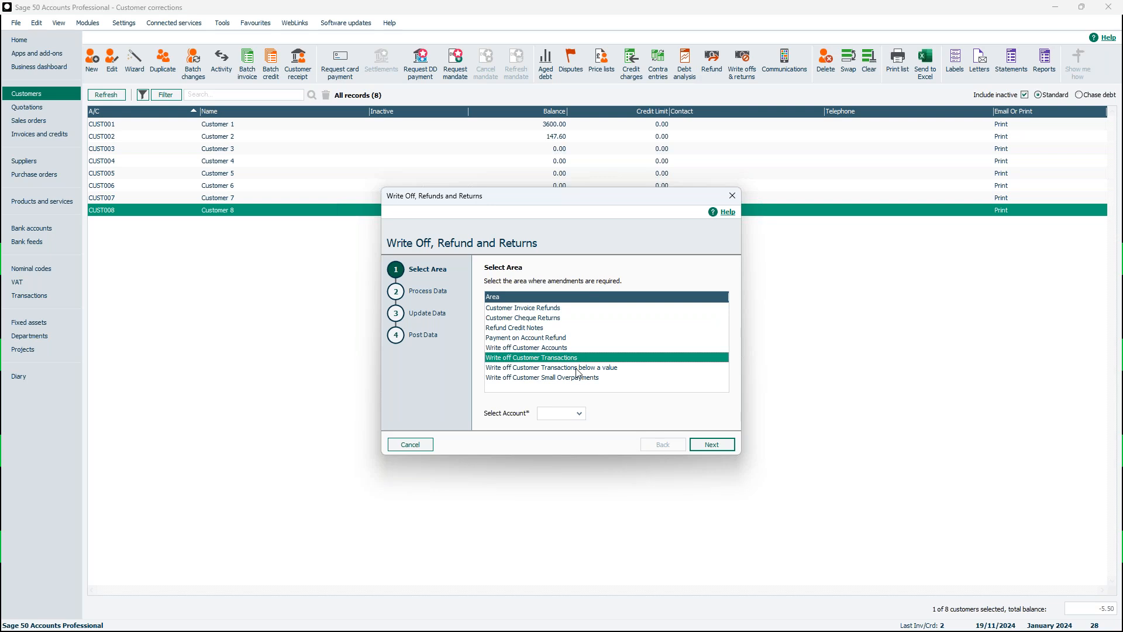
{"action": "left_click", "coordinate": [579, 369]}
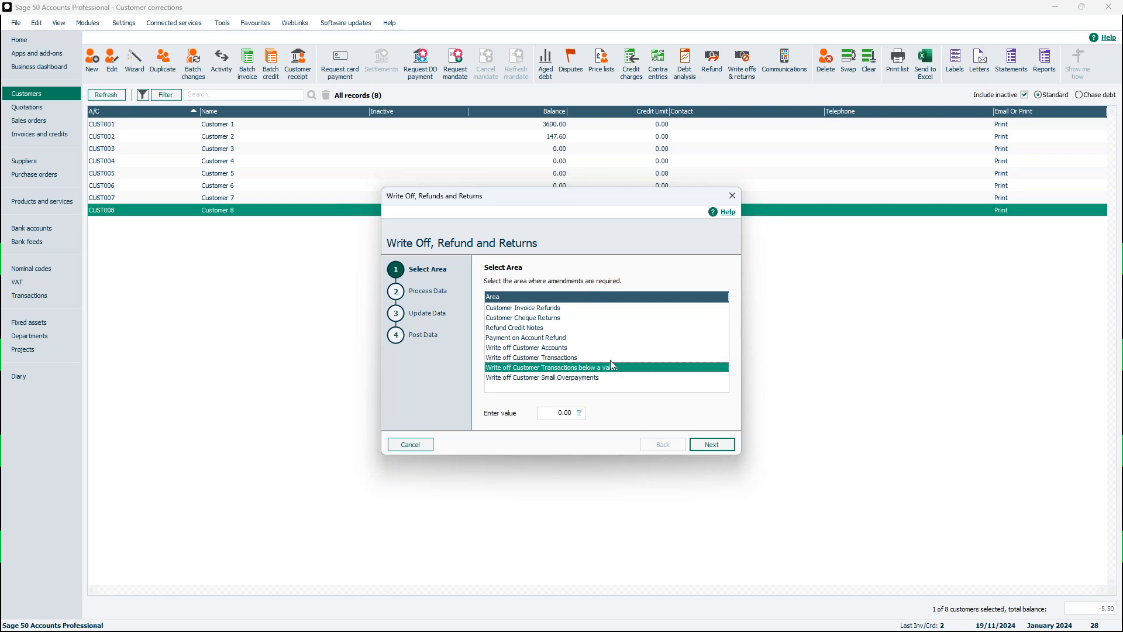
{"action": "left_click", "coordinate": [582, 379]}
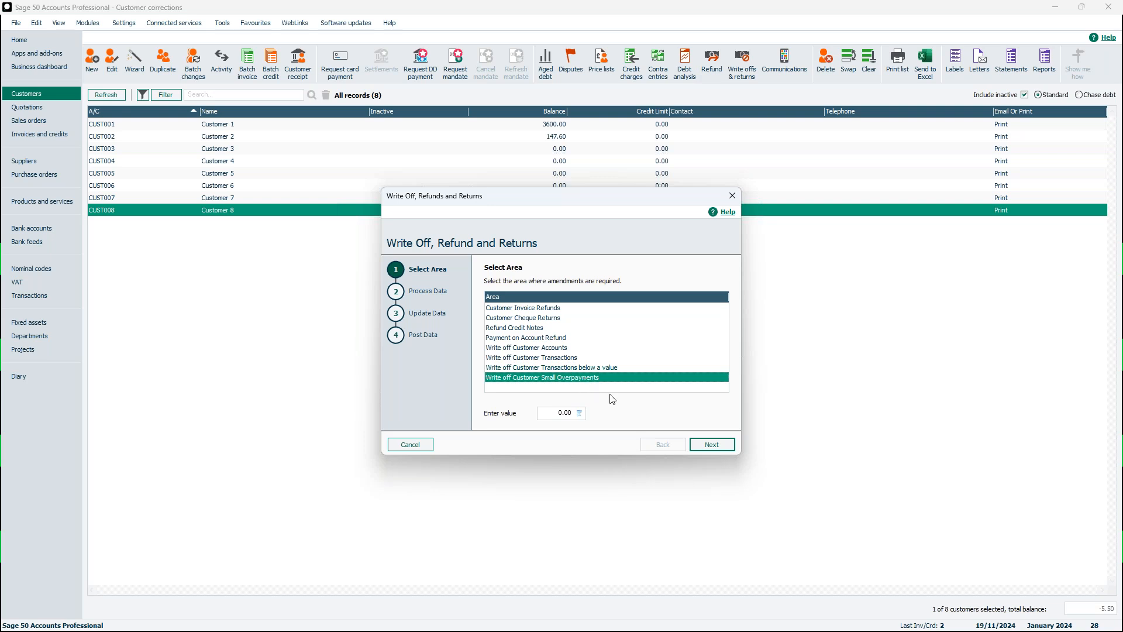
{"action": "left_click", "coordinate": [560, 415]}
{"action": "type", "text": "5"}
{"action": "left_click", "coordinate": [713, 442]}
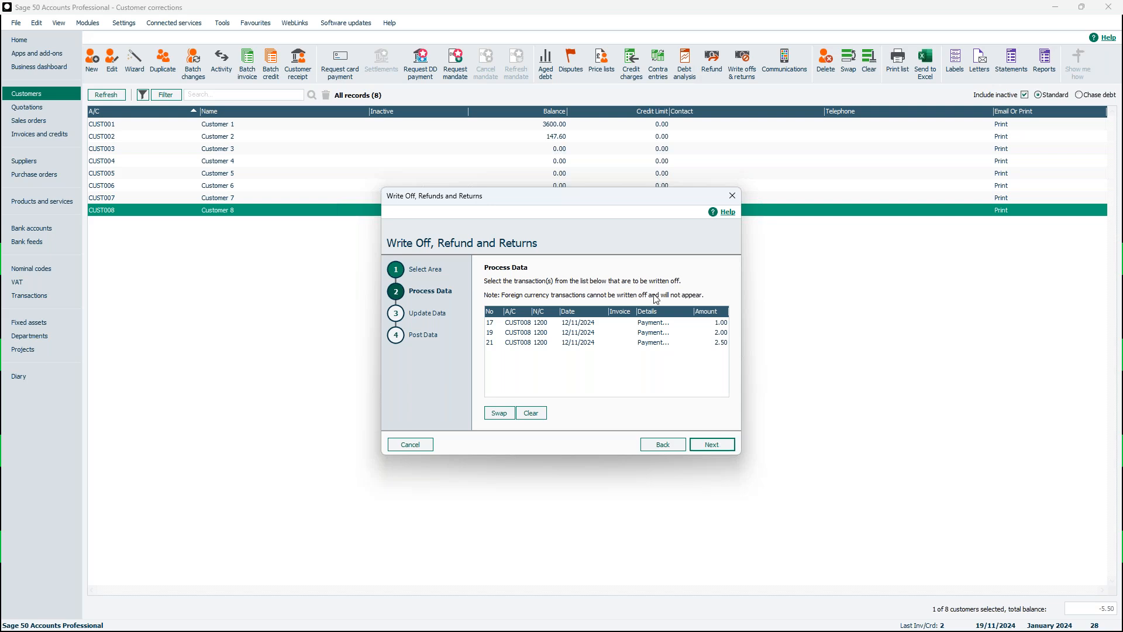
{"action": "left_click", "coordinate": [584, 321]}
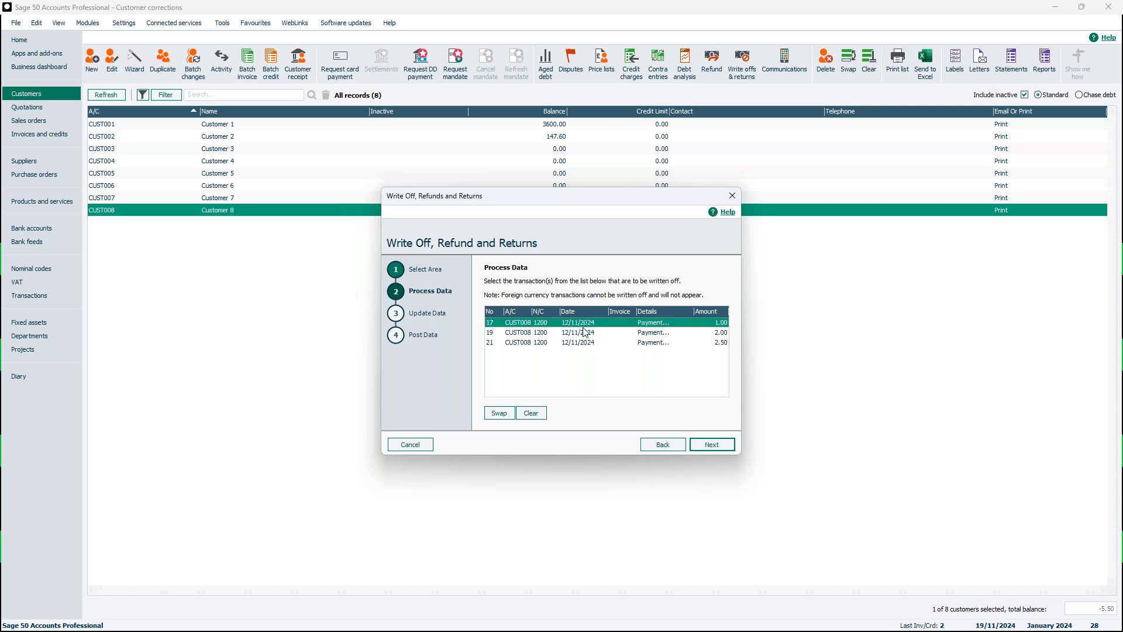
{"action": "left_click", "coordinate": [586, 332]}
{"action": "left_click", "coordinate": [580, 342]}
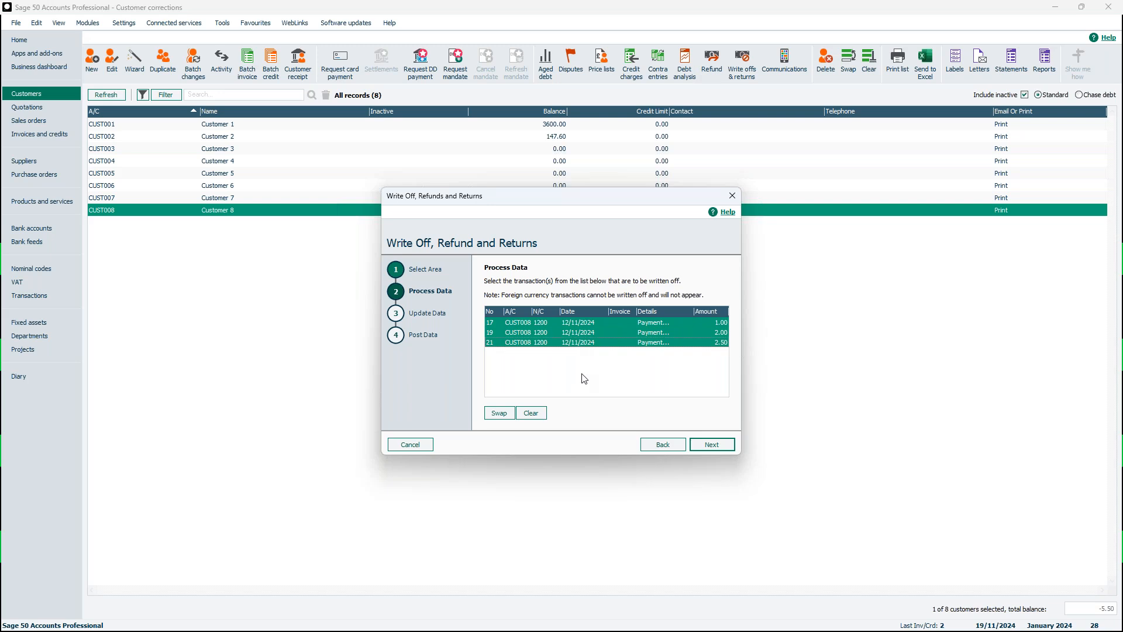
{"action": "left_click", "coordinate": [564, 322]}
{"action": "left_click", "coordinate": [564, 332]}
{"action": "left_click", "coordinate": [565, 342]}
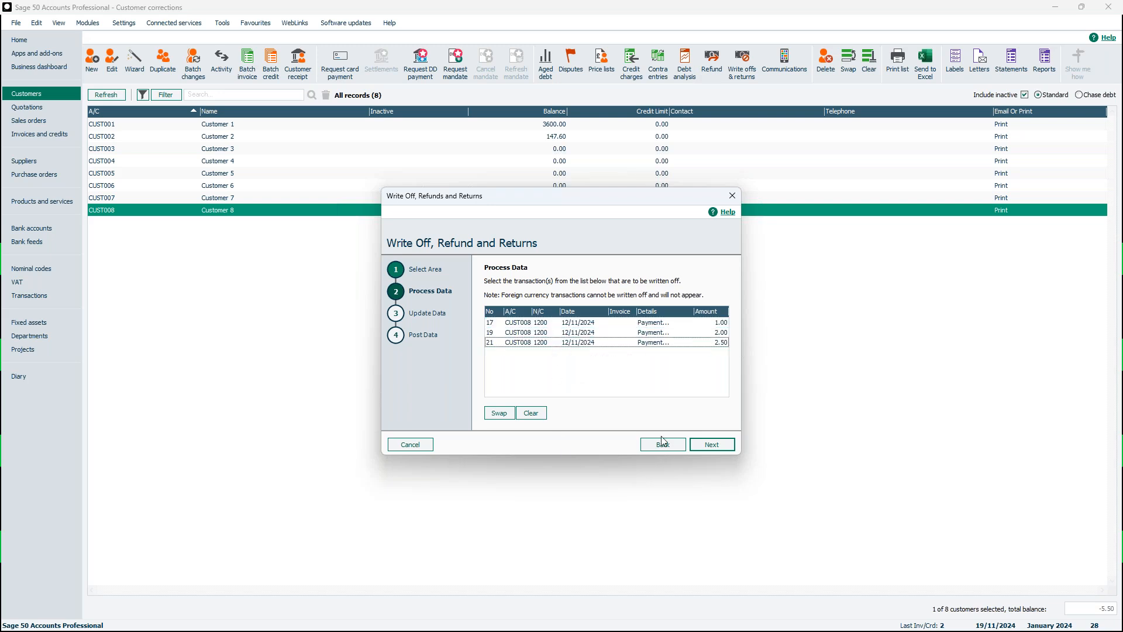
Select small overpayments 17, 19 and 21 and post their write-off dated 19/11/2024 with no additional reference.
{"action": "left_click", "coordinate": [500, 412]}
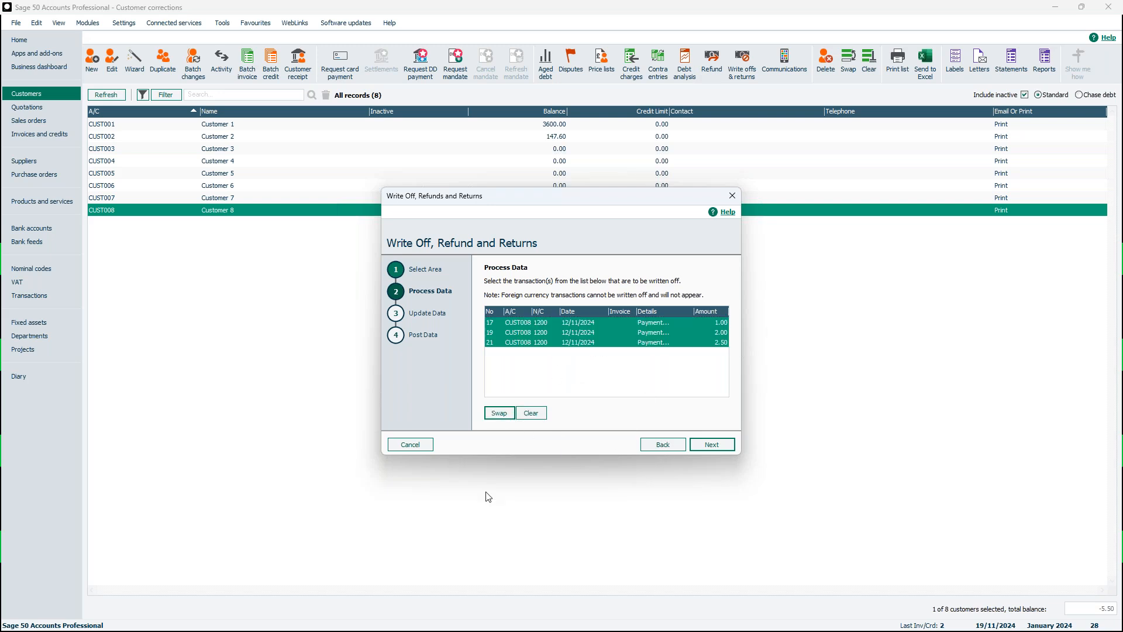
{"action": "left_click", "coordinate": [576, 333]}
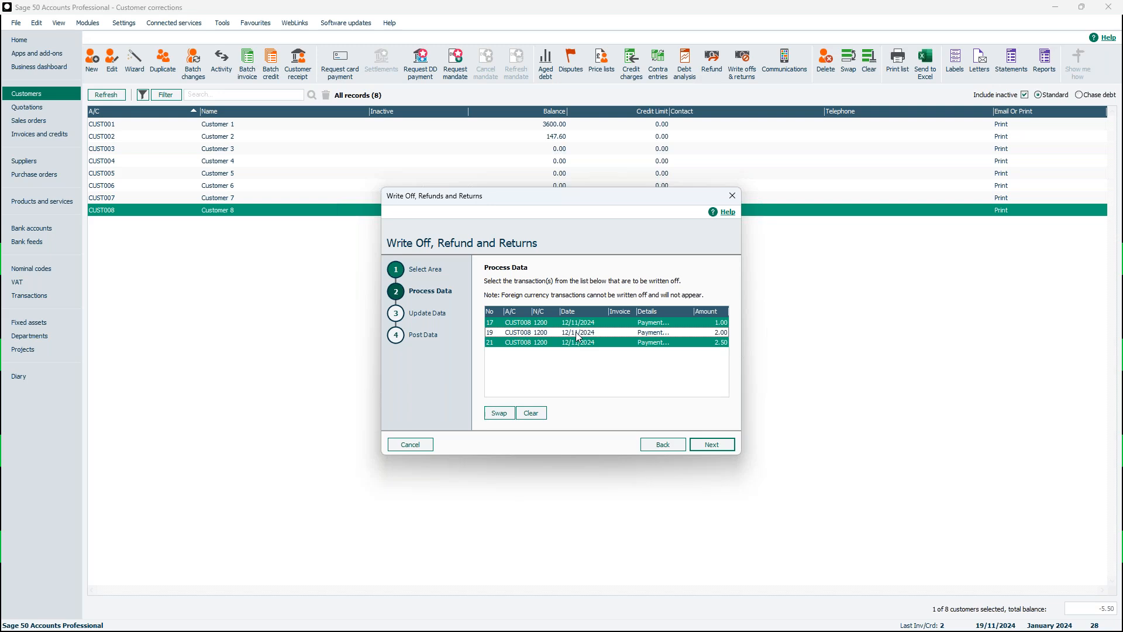
{"action": "left_click", "coordinate": [599, 335]}
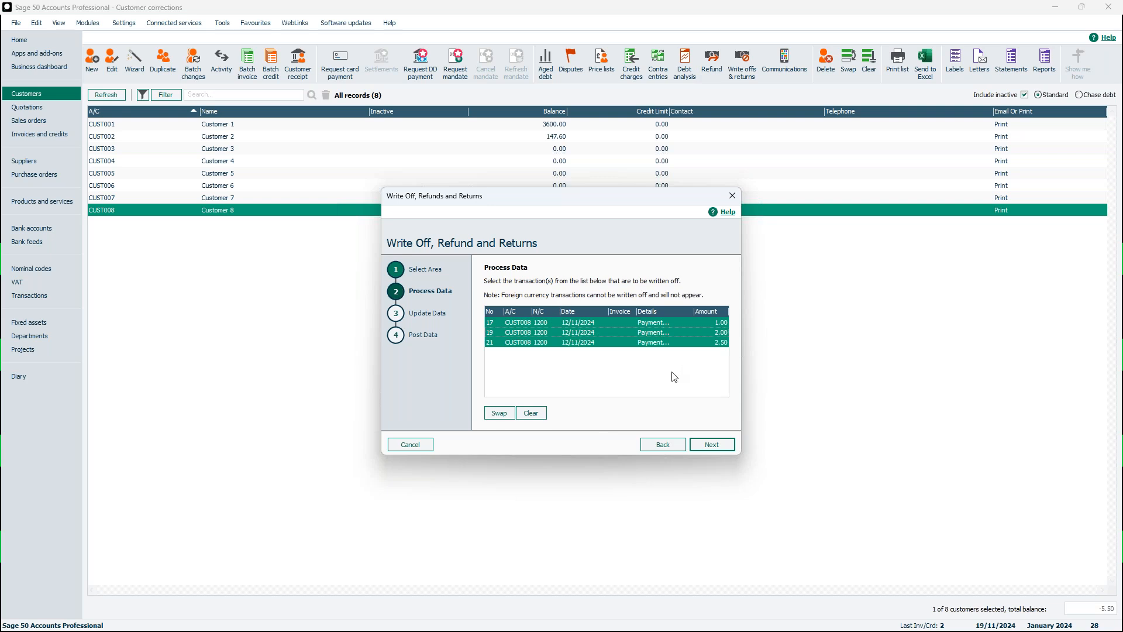
{"action": "left_click", "coordinate": [715, 443]}
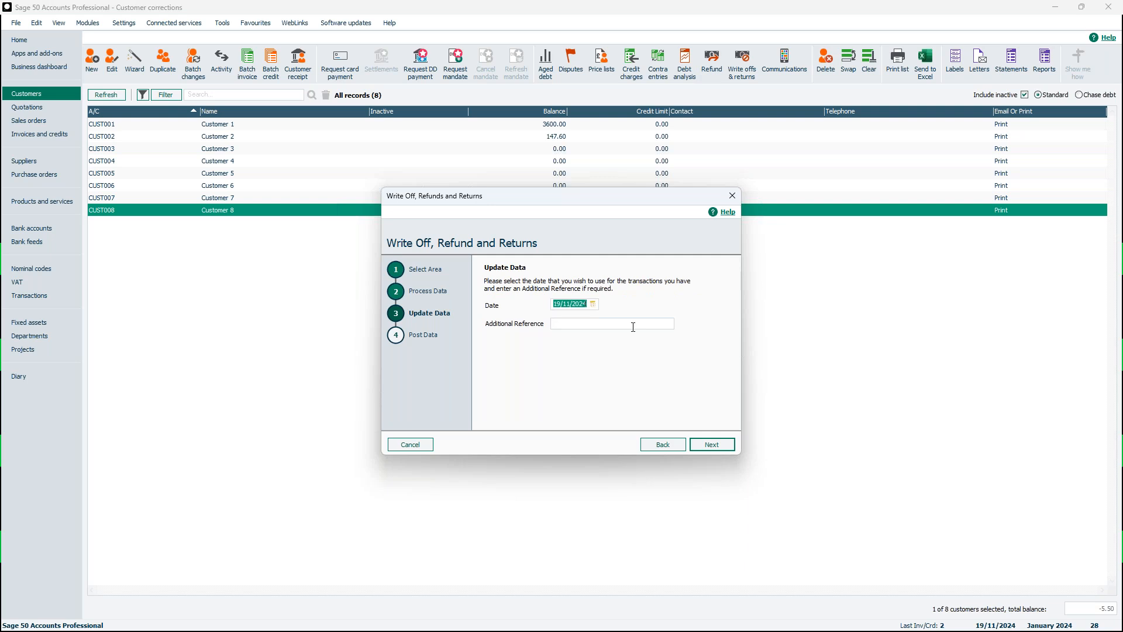
{"action": "left_click", "coordinate": [731, 446]}
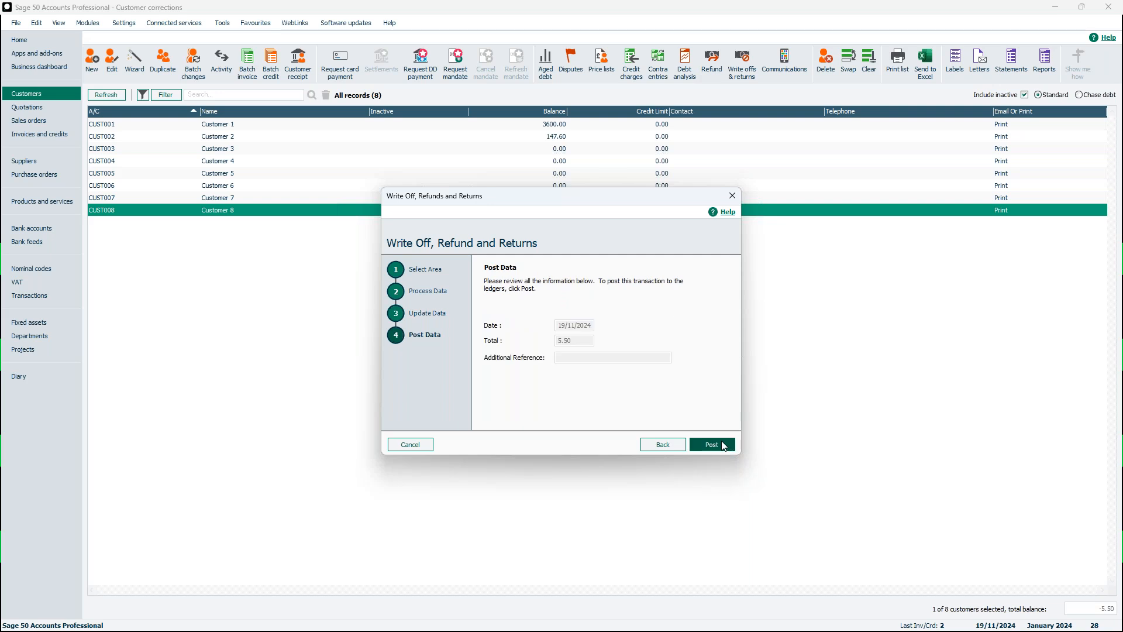
{"action": "left_click", "coordinate": [723, 446]}
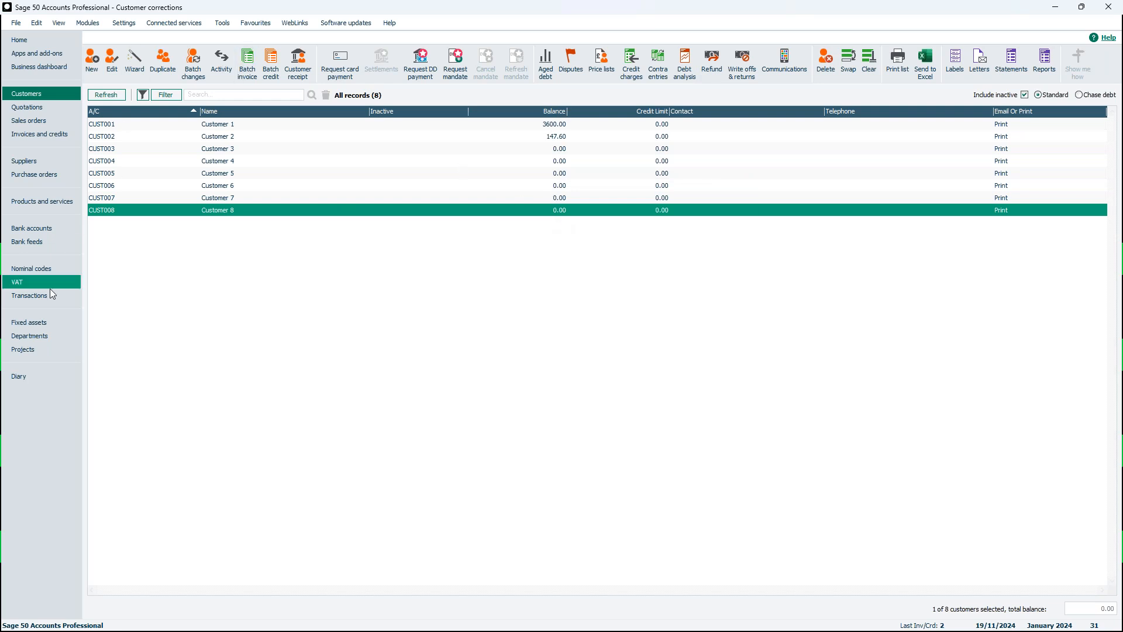
Review the bad debt write-off entries 29, 30 and 31 for CUST008 in the full transactions list.
{"action": "left_click", "coordinate": [34, 284]}
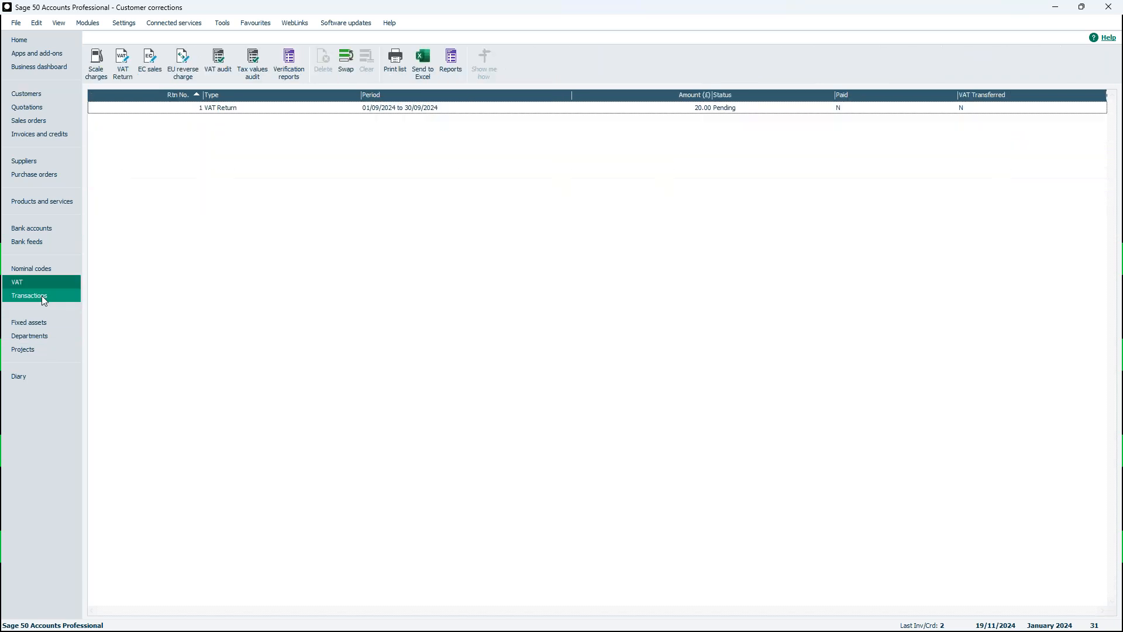
{"action": "left_click", "coordinate": [44, 299]}
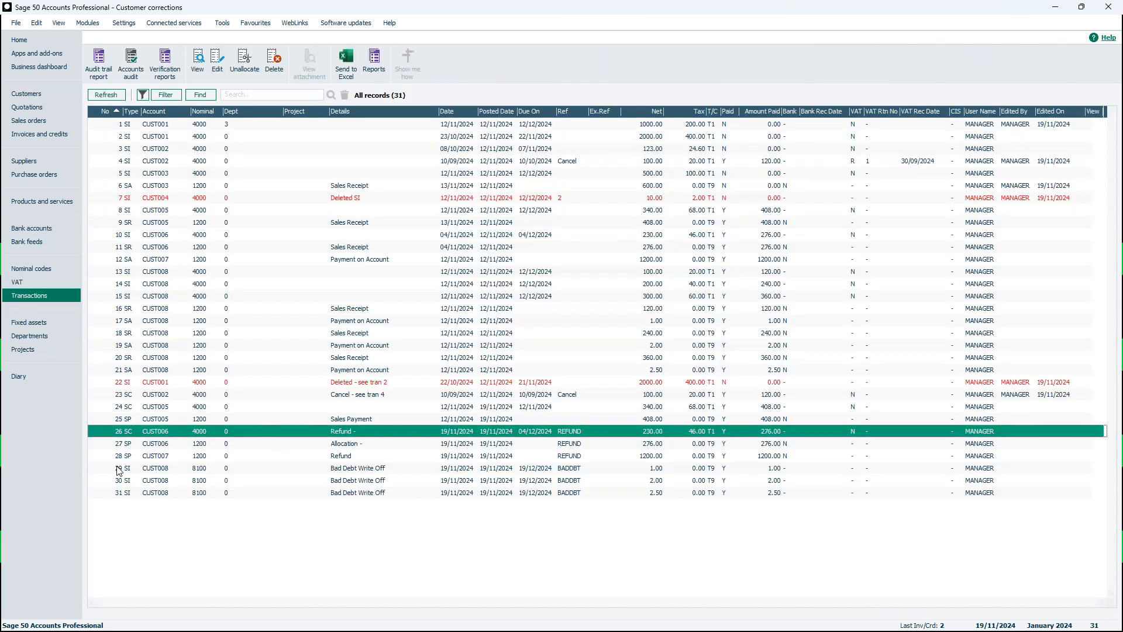
{"action": "left_click", "coordinate": [120, 470]}
{"action": "left_click", "coordinate": [118, 483]}
{"action": "left_click", "coordinate": [137, 493]}
{"action": "left_click", "coordinate": [141, 470]}
{"action": "left_click", "coordinate": [152, 477]}
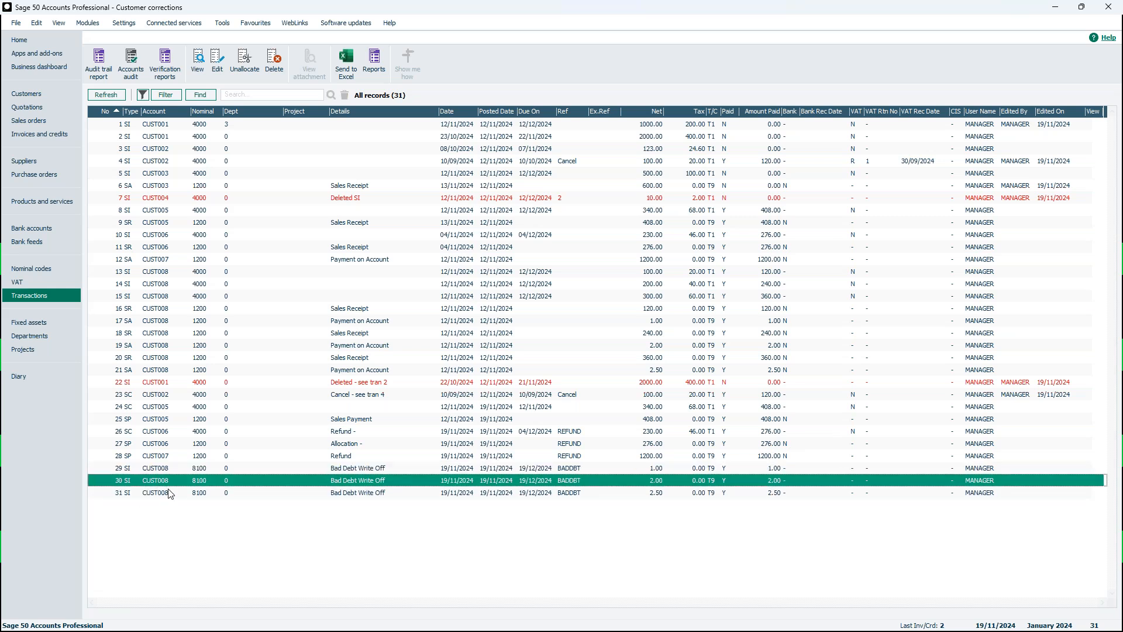
{"action": "left_click", "coordinate": [169, 494]}
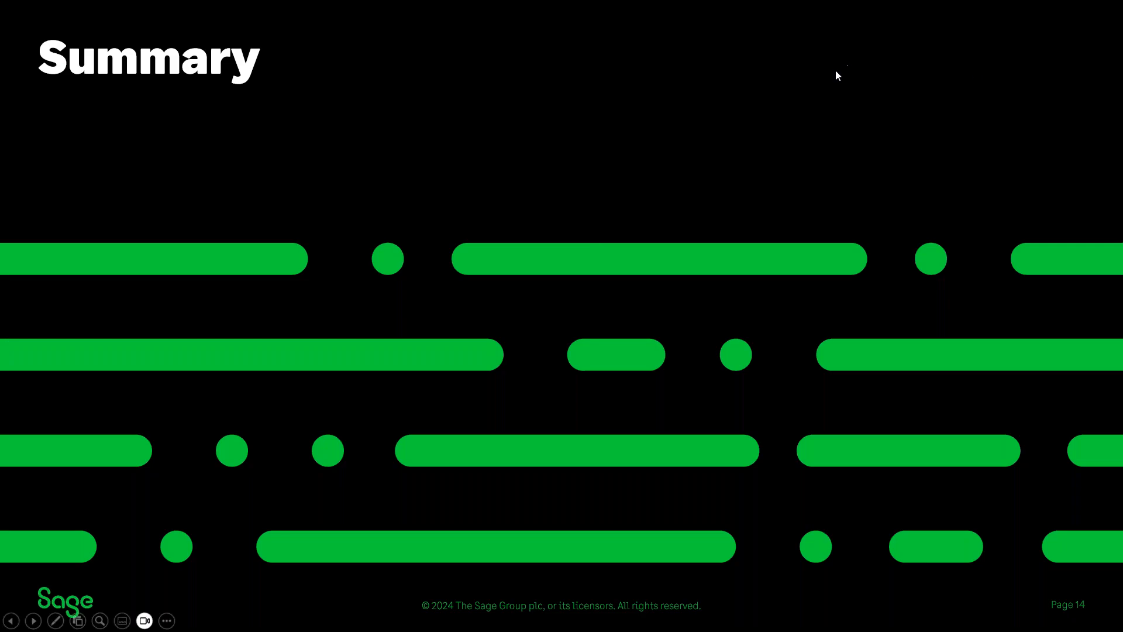
{"action": "left_click", "coordinate": [836, 65]}
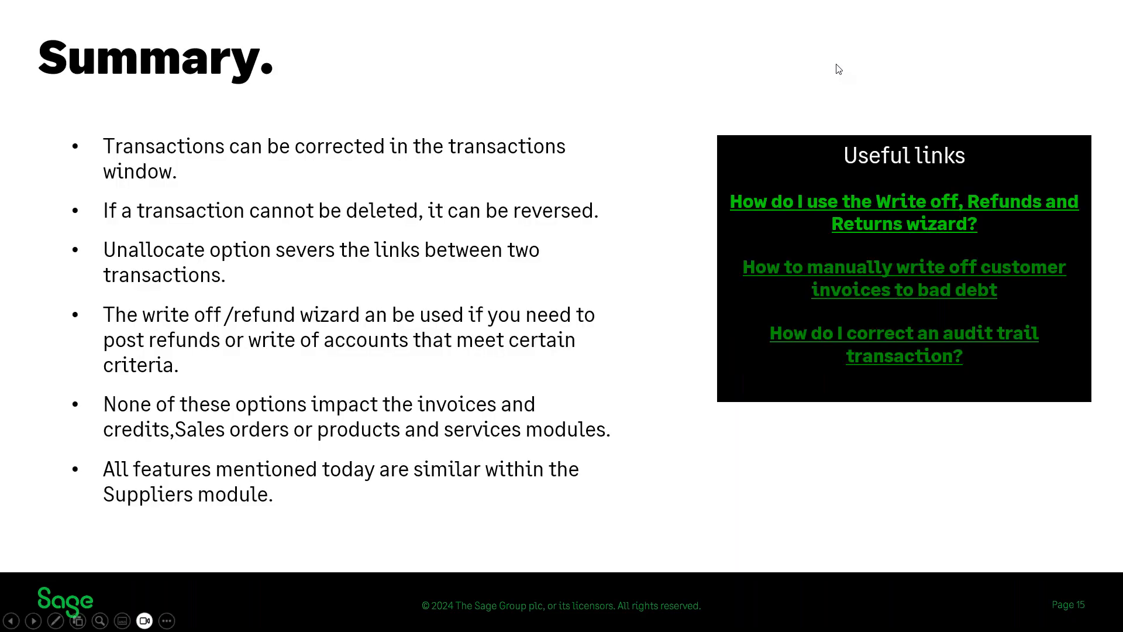
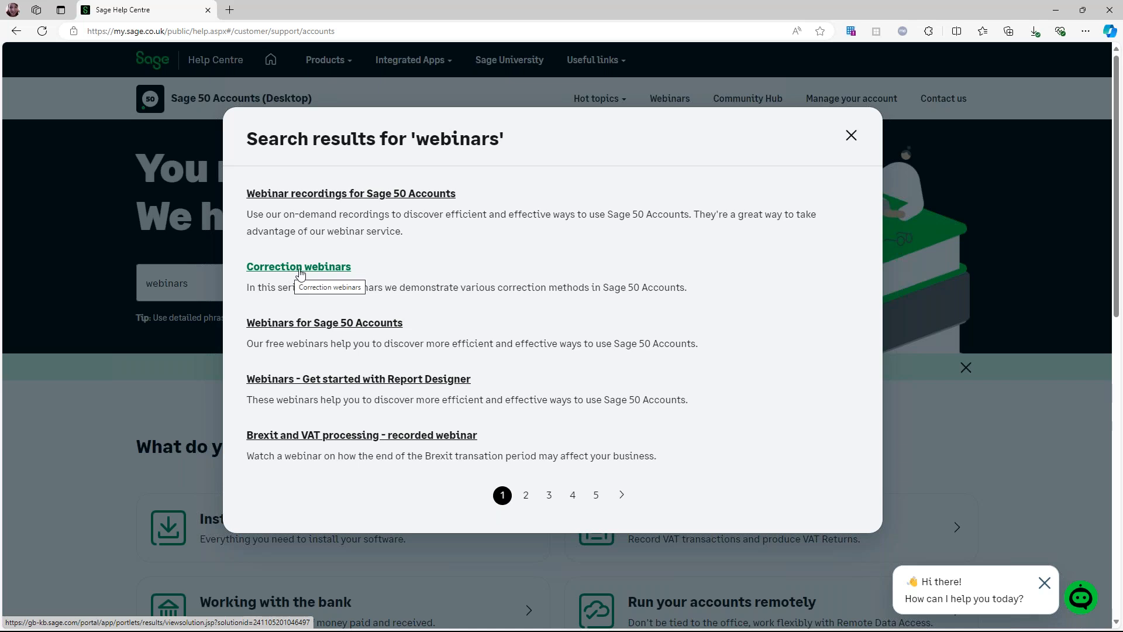
Open the Webinars for Sage 50 Accounts article and browse the corrections series and the November and December 2024 sessions.
{"action": "left_click", "coordinate": [350, 323]}
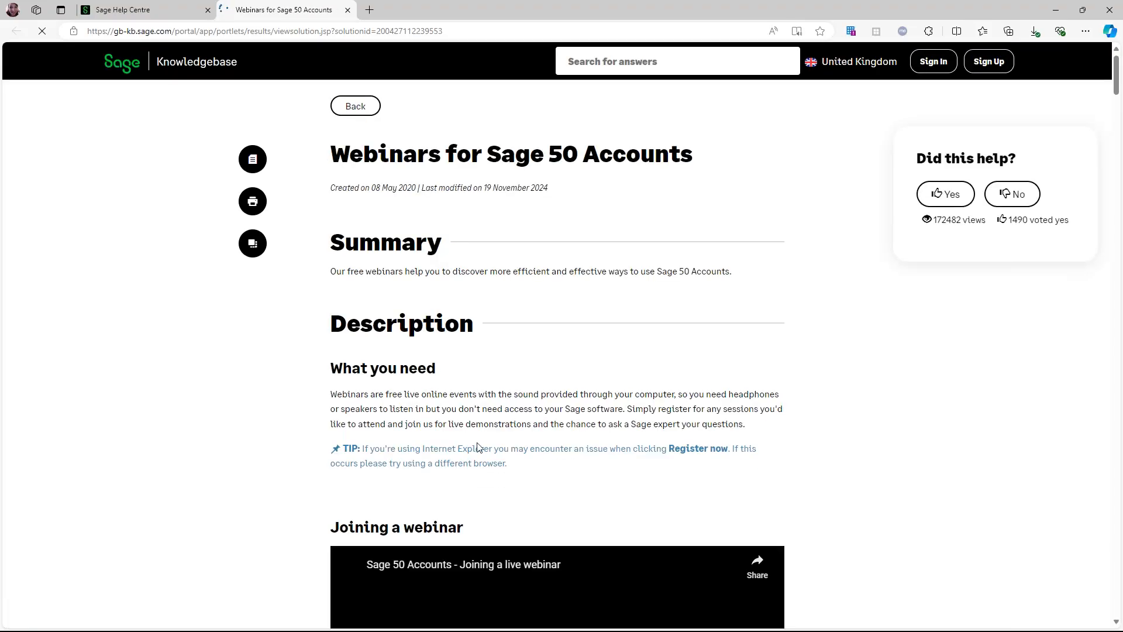
{"action": "scroll", "coordinate": [693, 466], "scroll_direction": "down", "scroll_amount": 12}
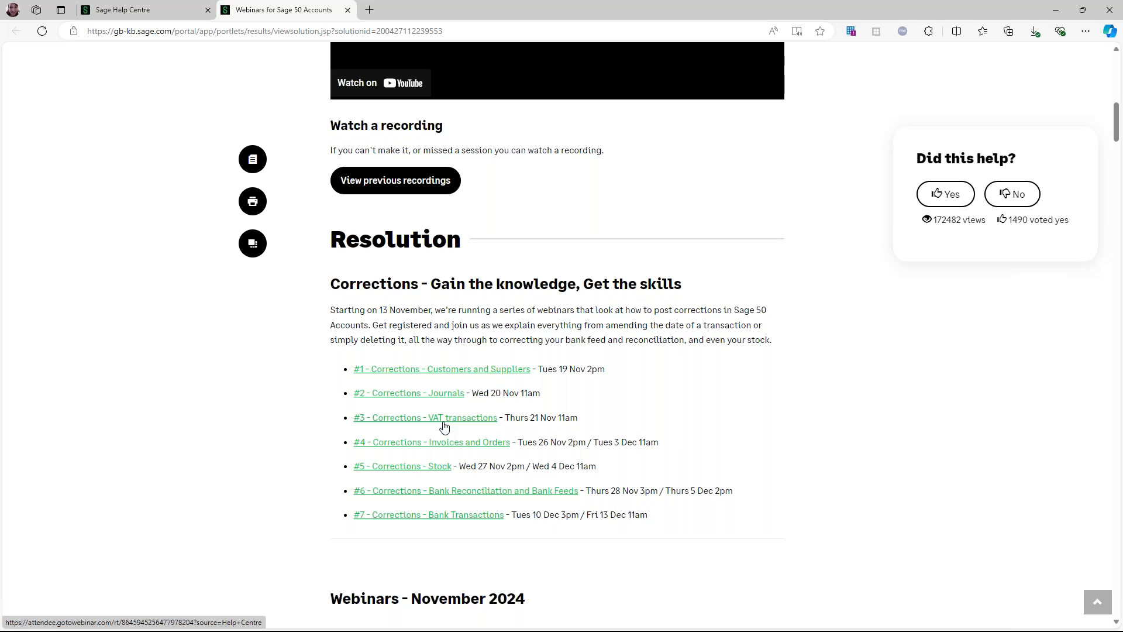
{"action": "scroll", "coordinate": [582, 419], "scroll_direction": "down", "scroll_amount": 6}
{"action": "scroll", "coordinate": [595, 413], "scroll_direction": "down", "scroll_amount": 5}
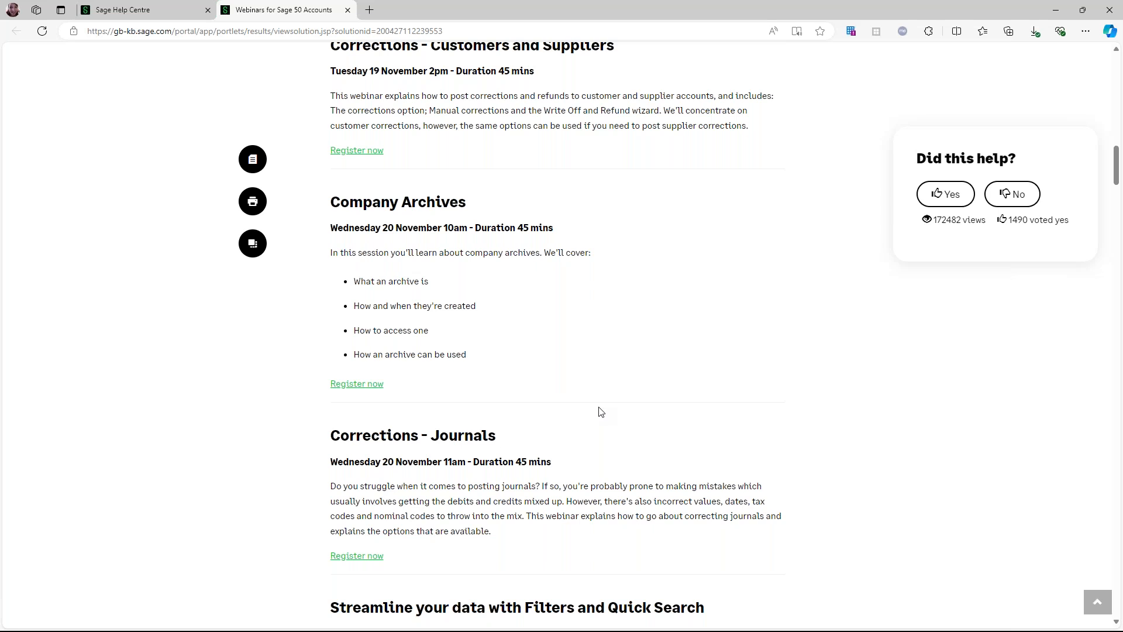
{"action": "scroll", "coordinate": [601, 445], "scroll_direction": "down", "scroll_amount": 6}
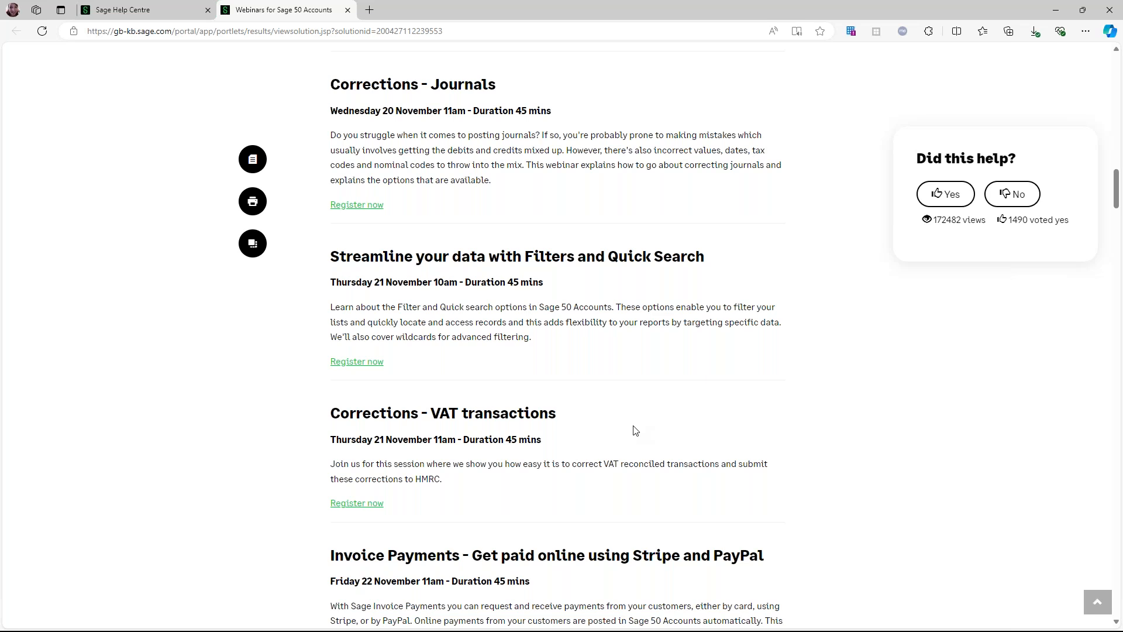
{"action": "scroll", "coordinate": [646, 409], "scroll_direction": "down", "scroll_amount": 8}
{"action": "scroll", "coordinate": [648, 419], "scroll_direction": "down", "scroll_amount": 3}
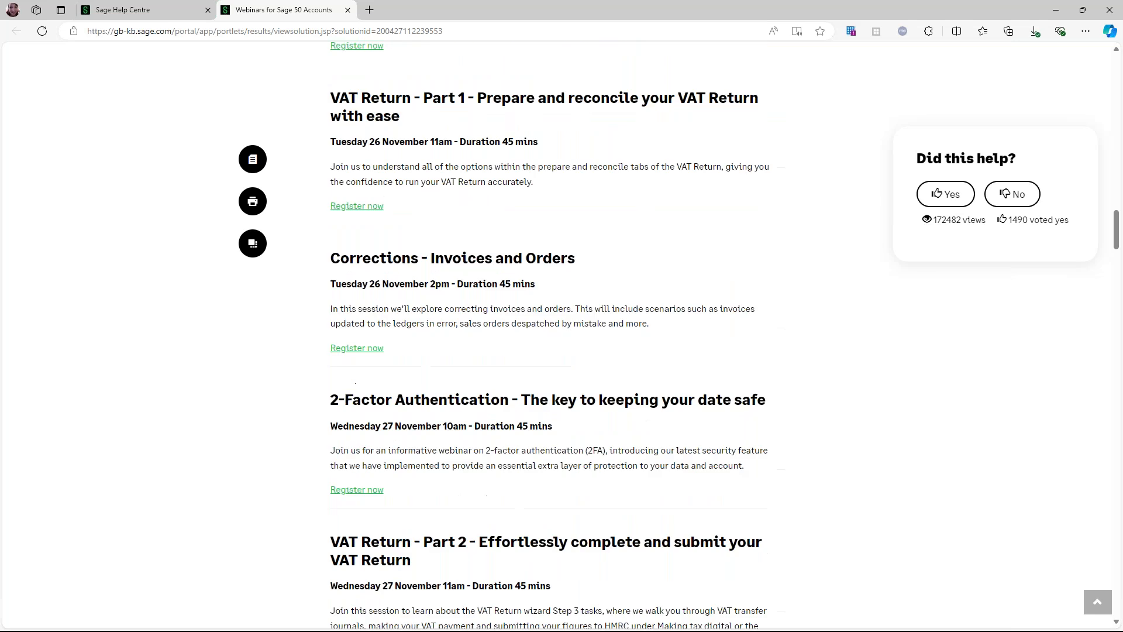
{"action": "scroll", "coordinate": [655, 389], "scroll_direction": "down", "scroll_amount": 4}
{"action": "scroll", "coordinate": [646, 409], "scroll_direction": "down", "scroll_amount": 9}
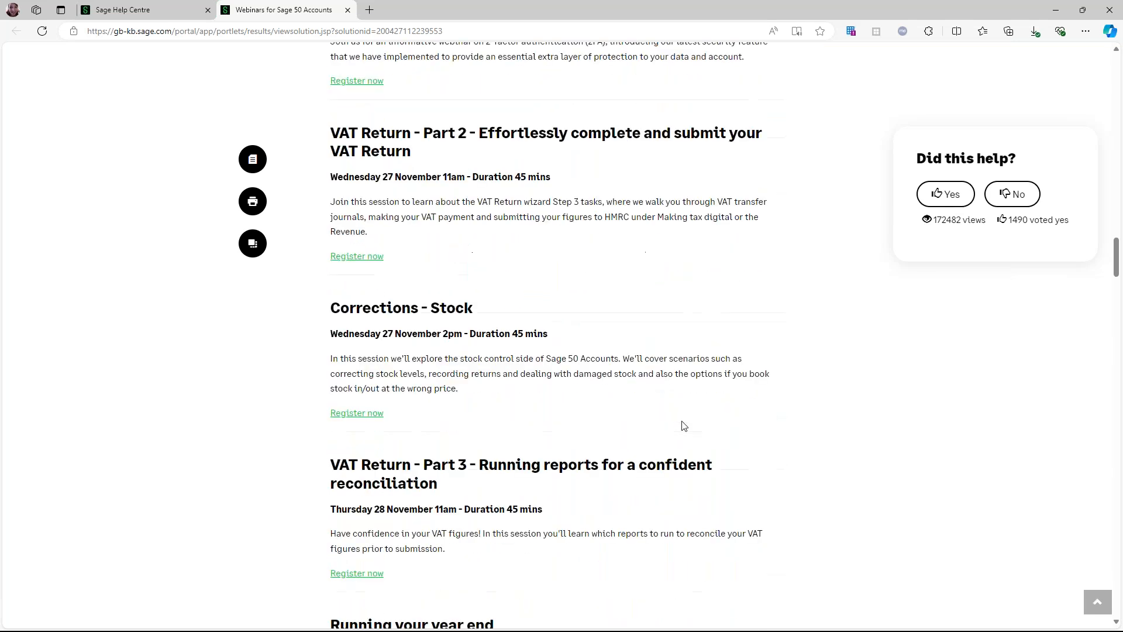
{"action": "scroll", "coordinate": [666, 462], "scroll_direction": "down", "scroll_amount": 9}
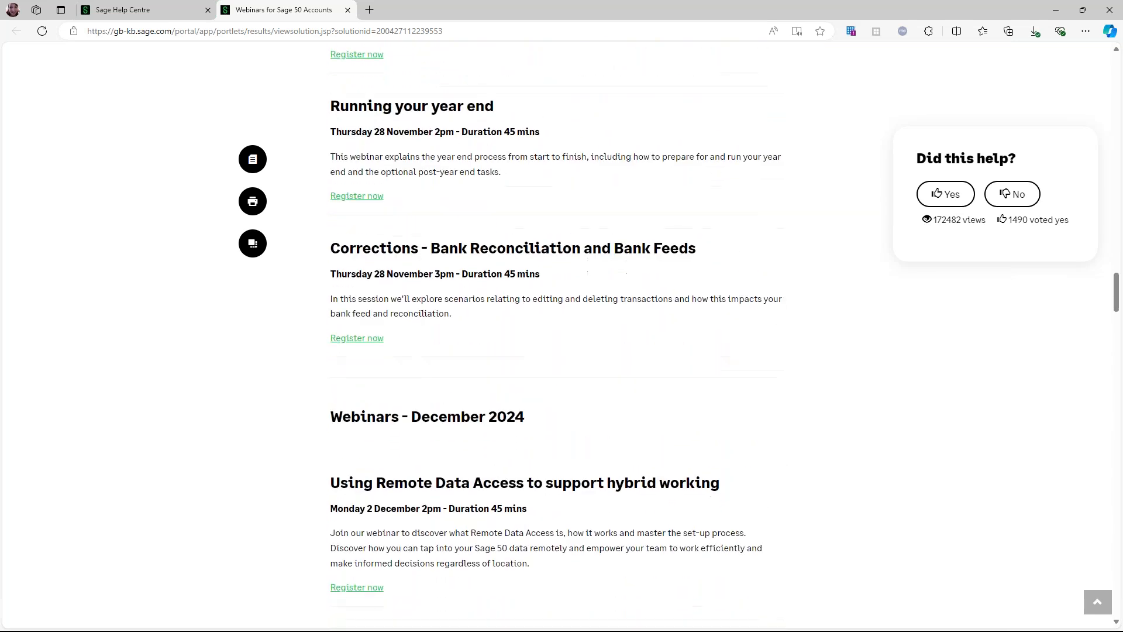
{"action": "scroll", "coordinate": [666, 493], "scroll_direction": "down", "scroll_amount": 10}
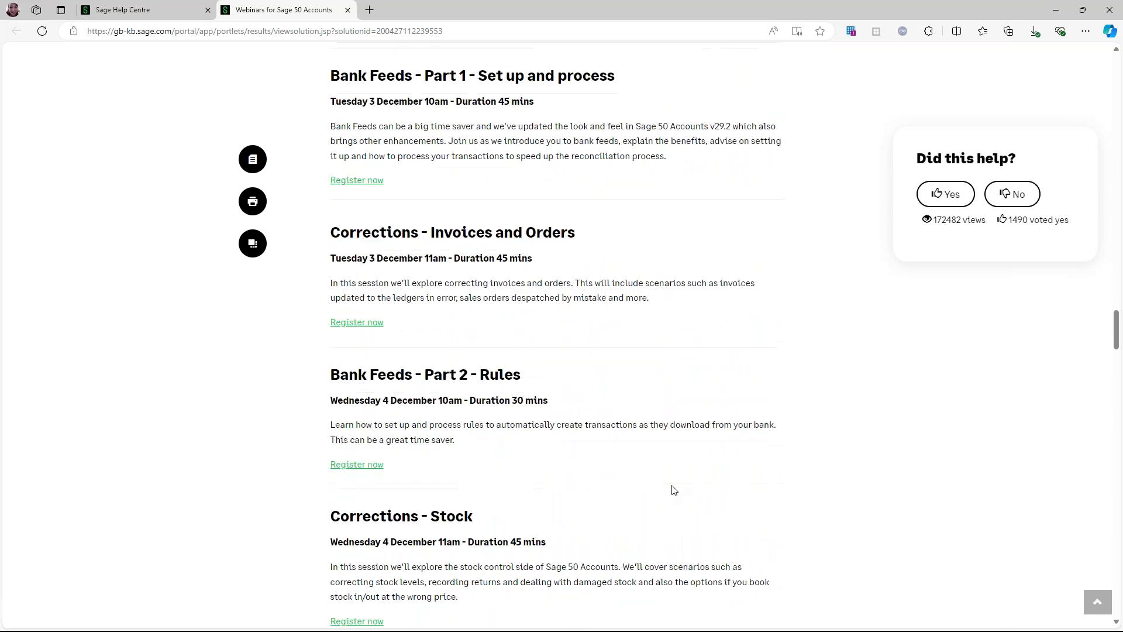
{"action": "scroll", "coordinate": [680, 496], "scroll_direction": "down", "scroll_amount": 6}
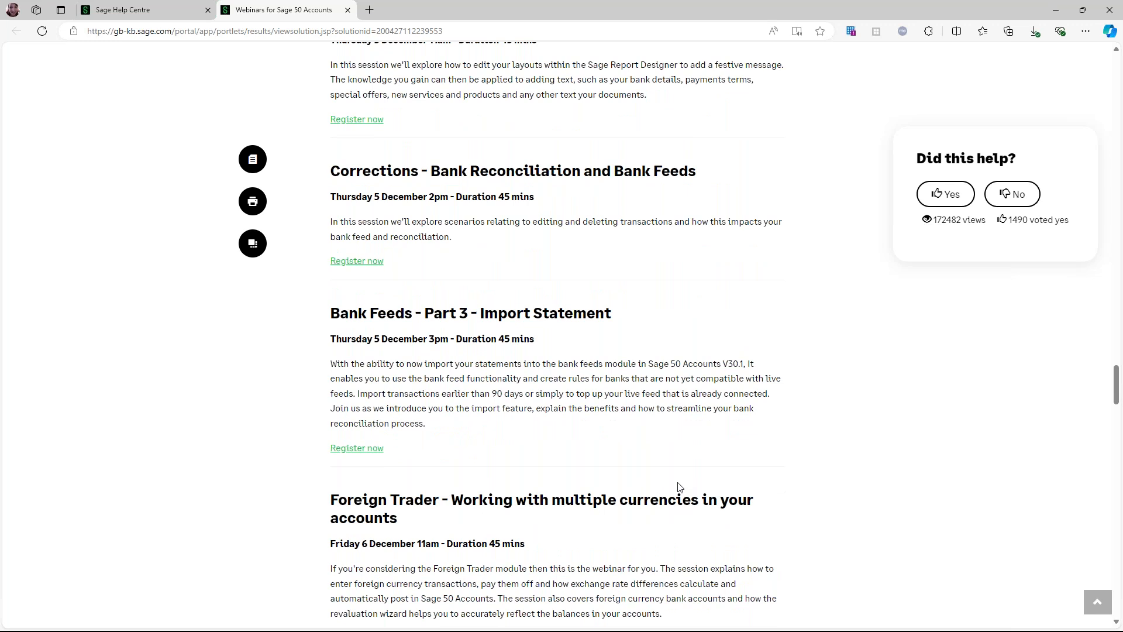
{"action": "scroll", "coordinate": [667, 537], "scroll_direction": "down", "scroll_amount": 6}
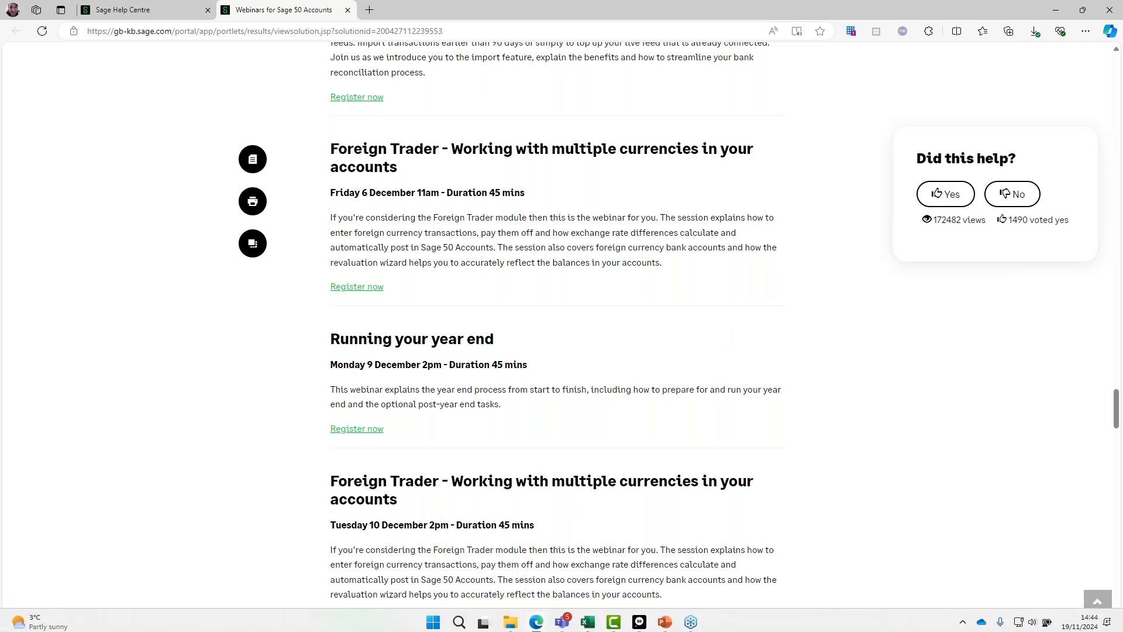
Switch to Sage 50 Accounts, inspect the Product 1 item line of posted invoice 2, and close the invoice without changes.
{"action": "key", "text": "alt+Tab"}
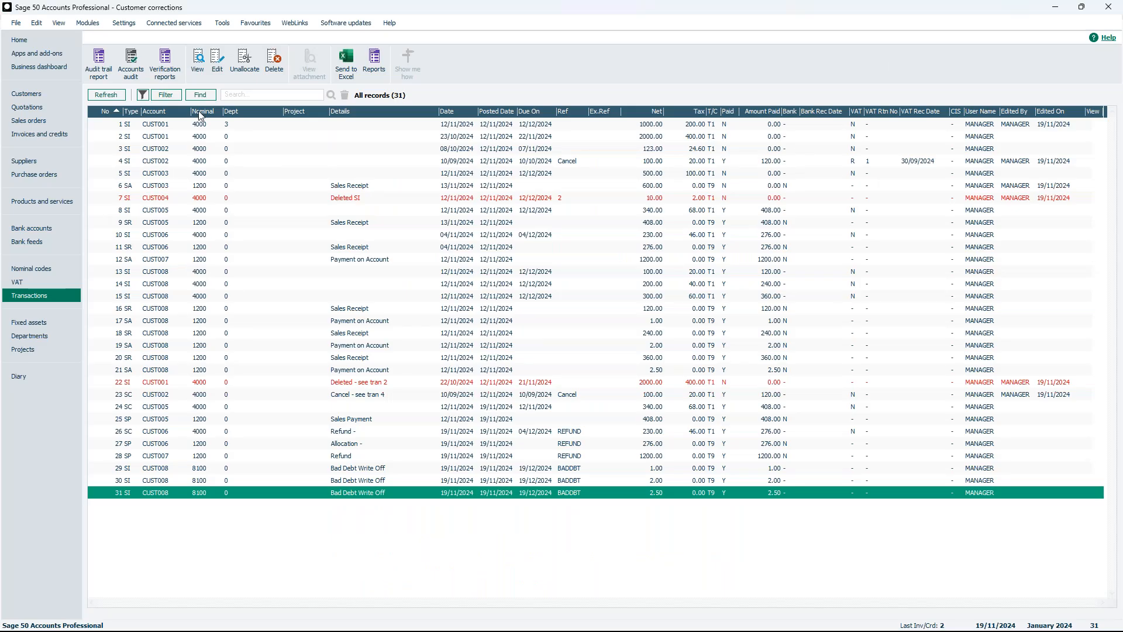
{"action": "left_click", "coordinate": [30, 135]}
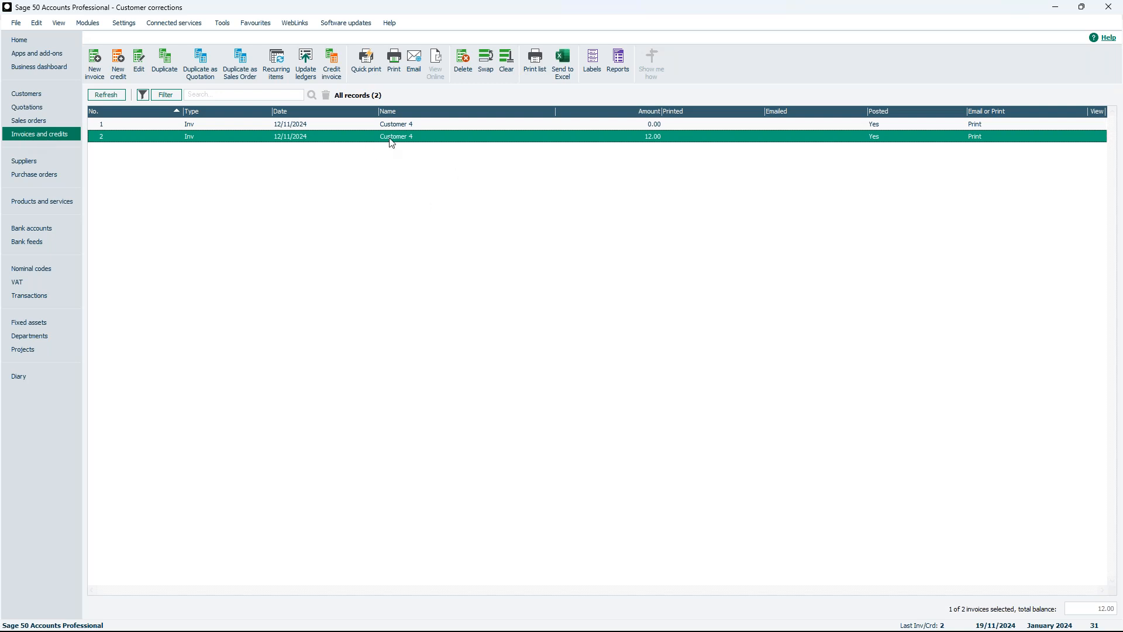
{"action": "double_click", "coordinate": [298, 140]}
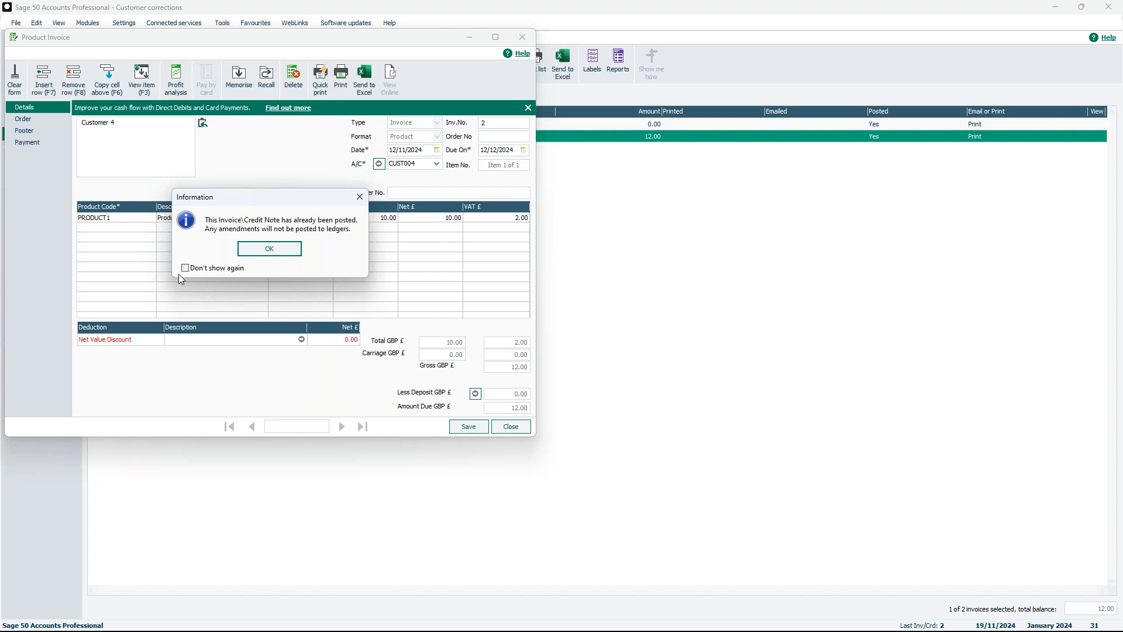
{"action": "left_click", "coordinate": [294, 250]}
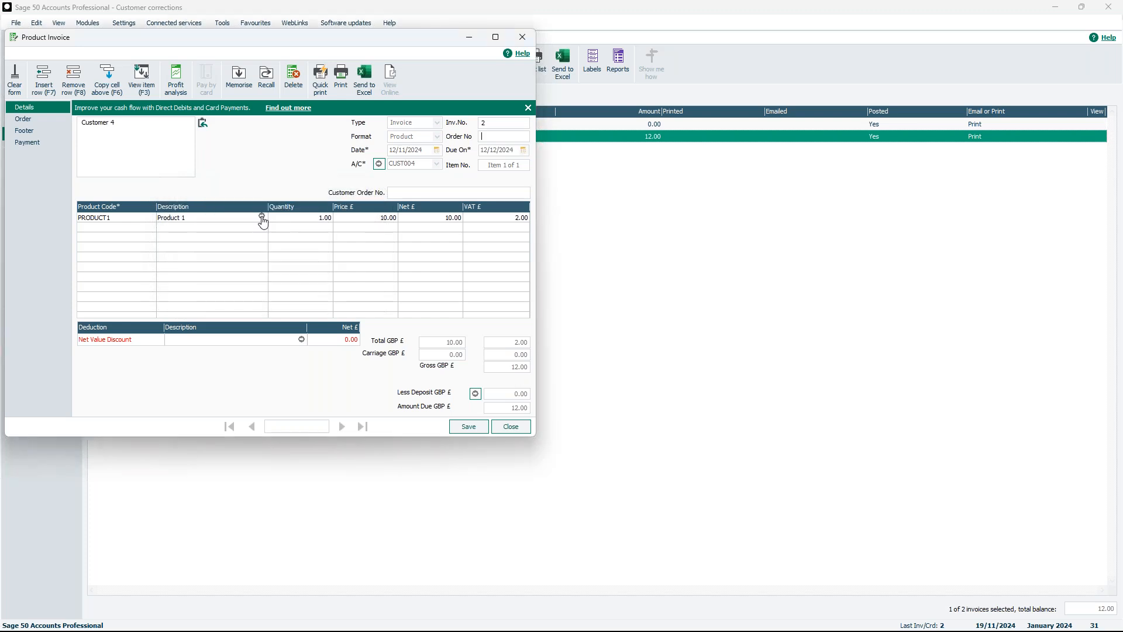
{"action": "left_click", "coordinate": [262, 217]}
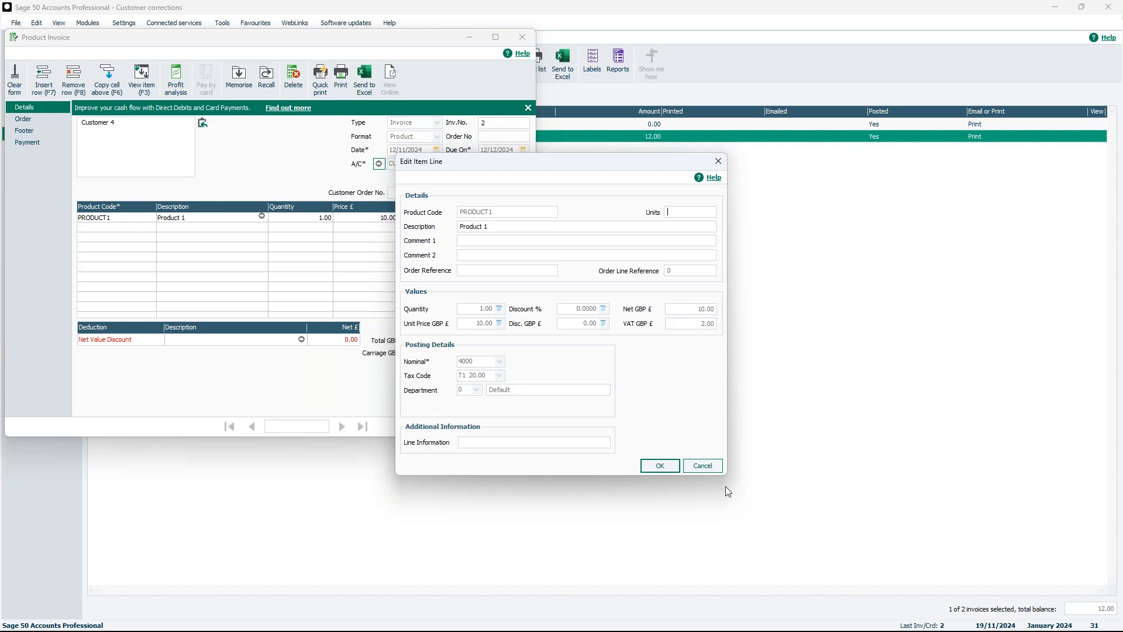
{"action": "left_click", "coordinate": [723, 163]}
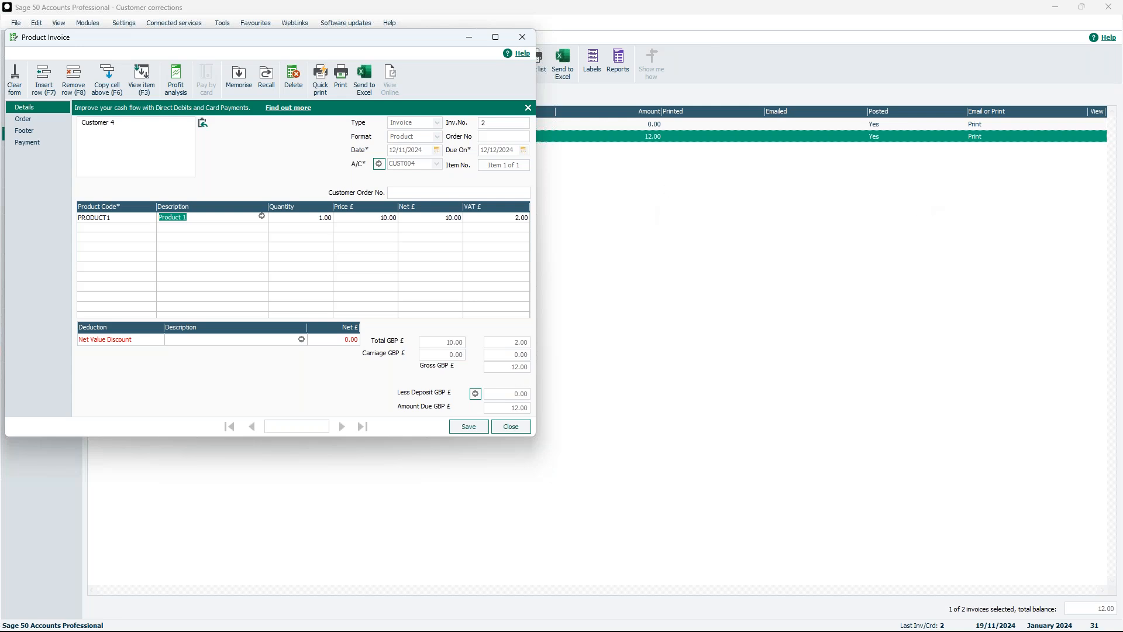
{"action": "left_click", "coordinate": [522, 38]}
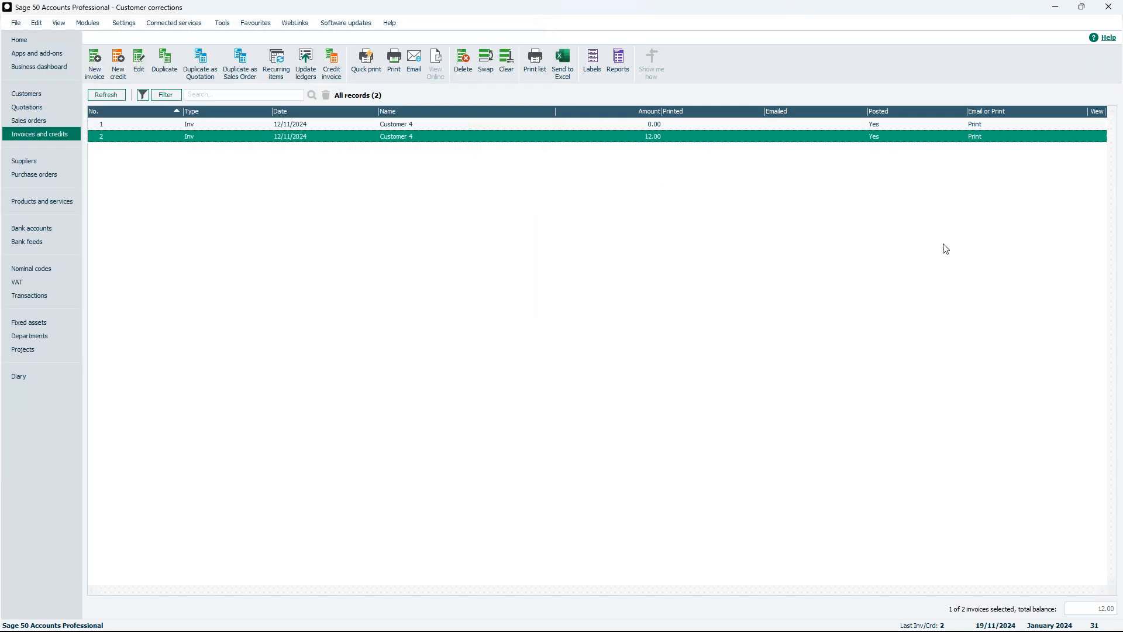